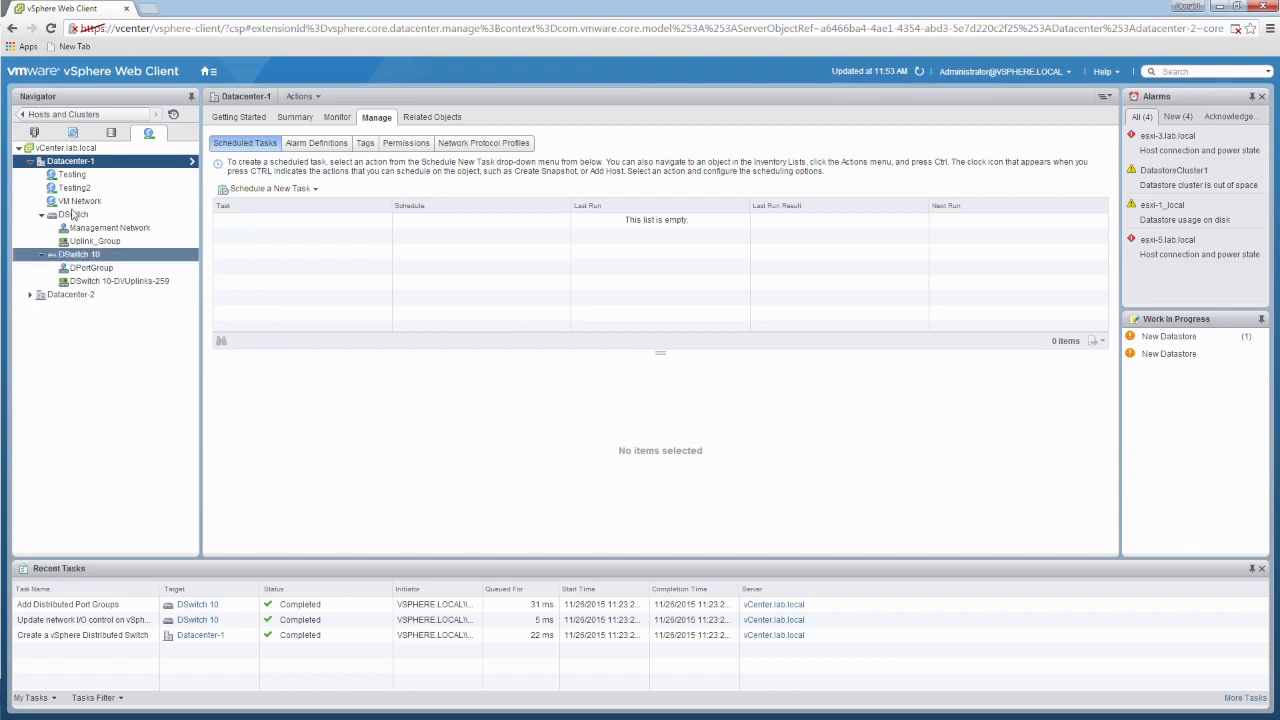
Step: Start a new distributed switch in Datacenter-1 named DSwitch 20 and choose version 6.0.0
click(42, 254)
click(42, 214)
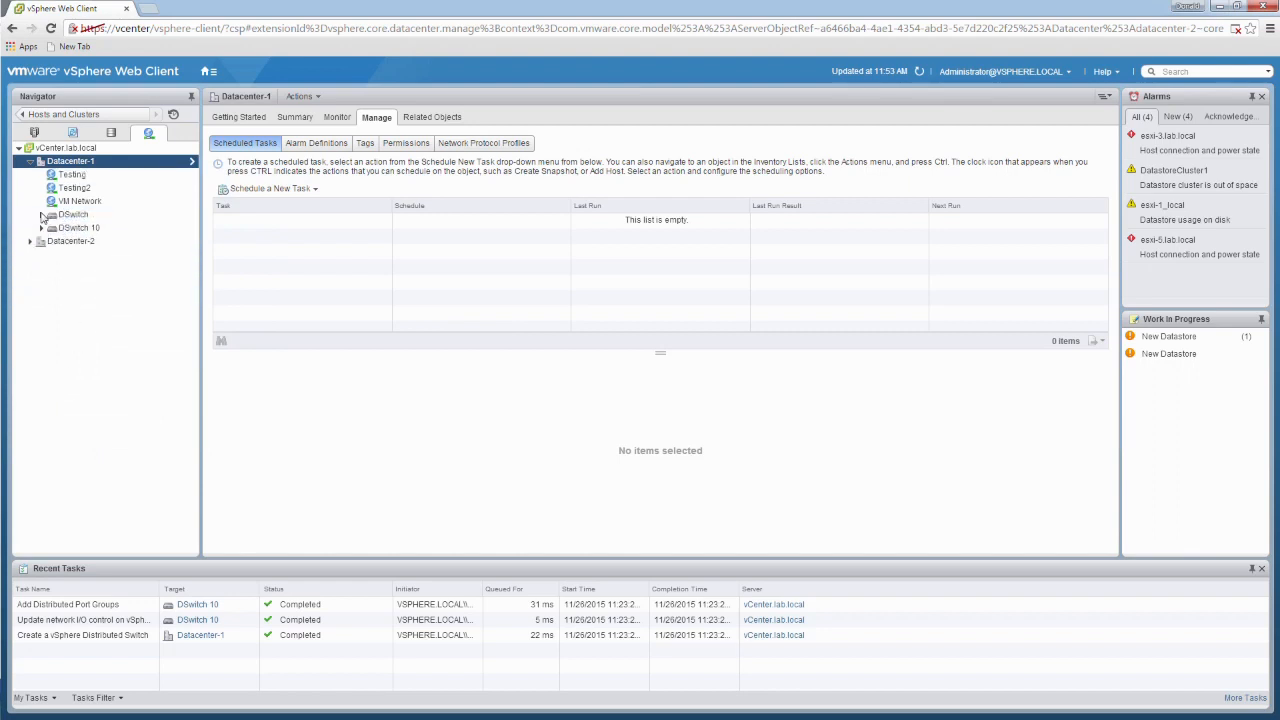
right_click(88, 167)
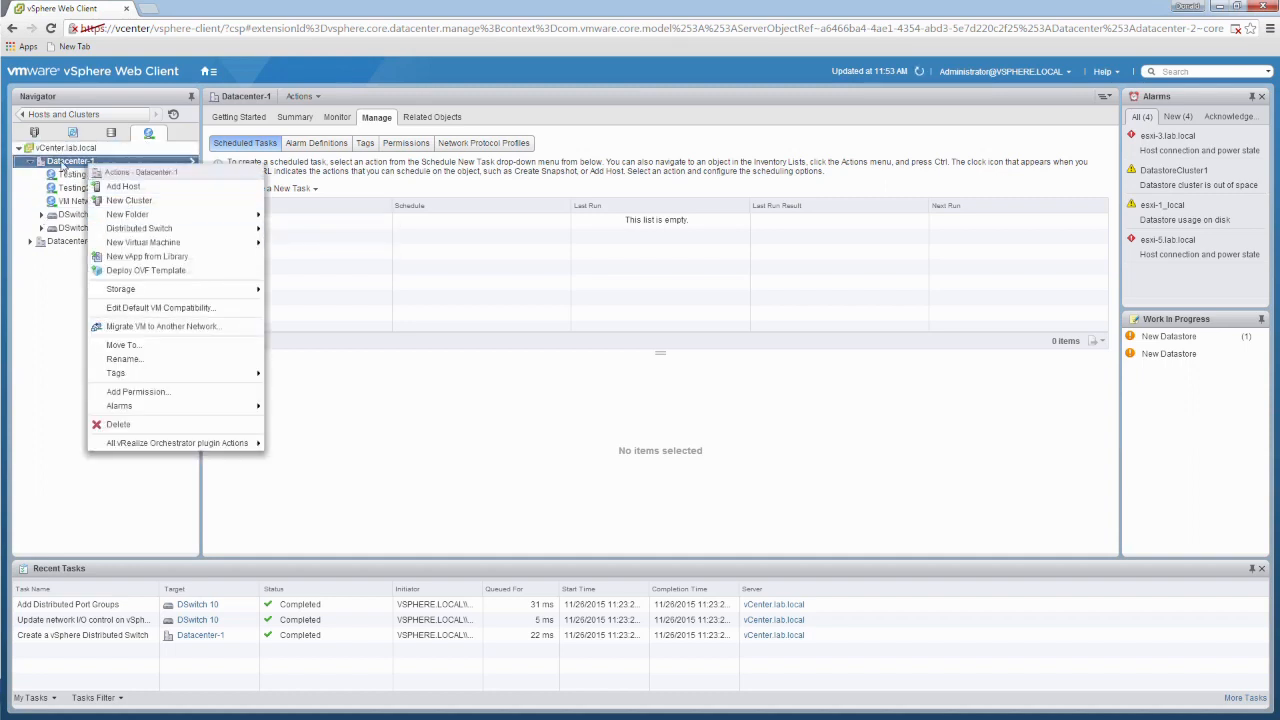
right_click(62, 166)
mouse_move(131, 234)
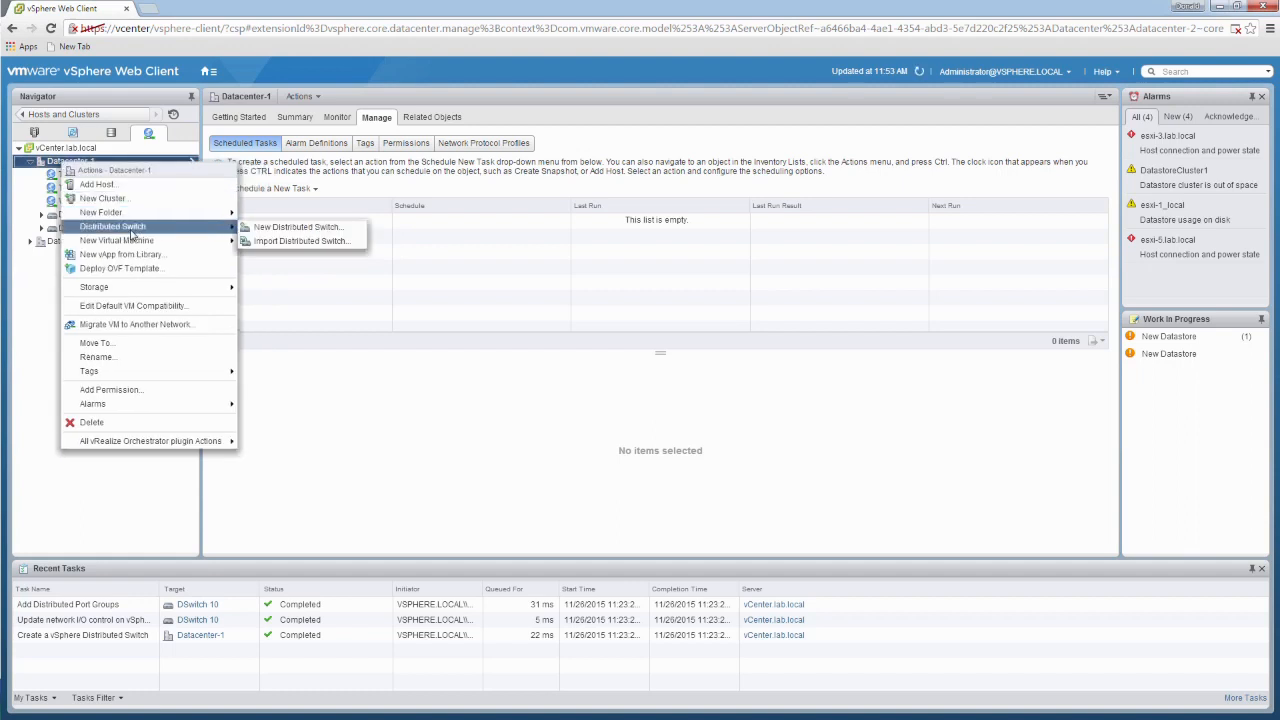
click(300, 229)
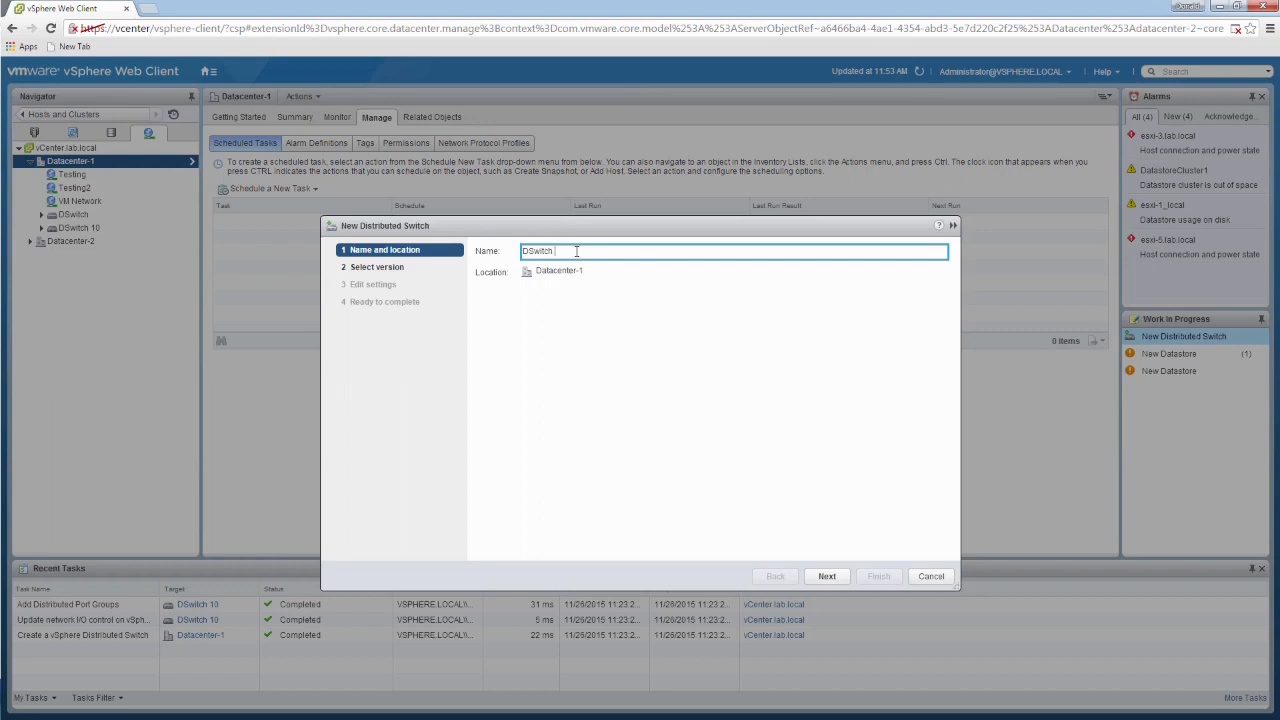
text(0)
click(843, 578)
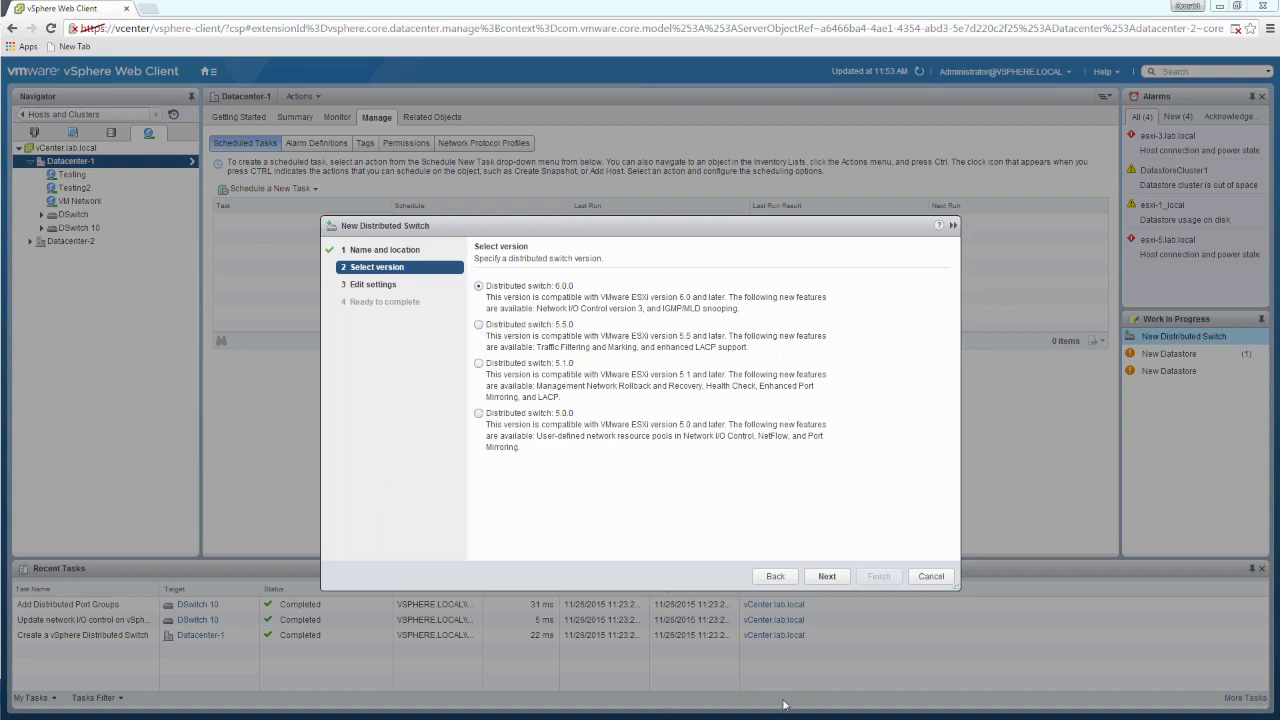
click(834, 578)
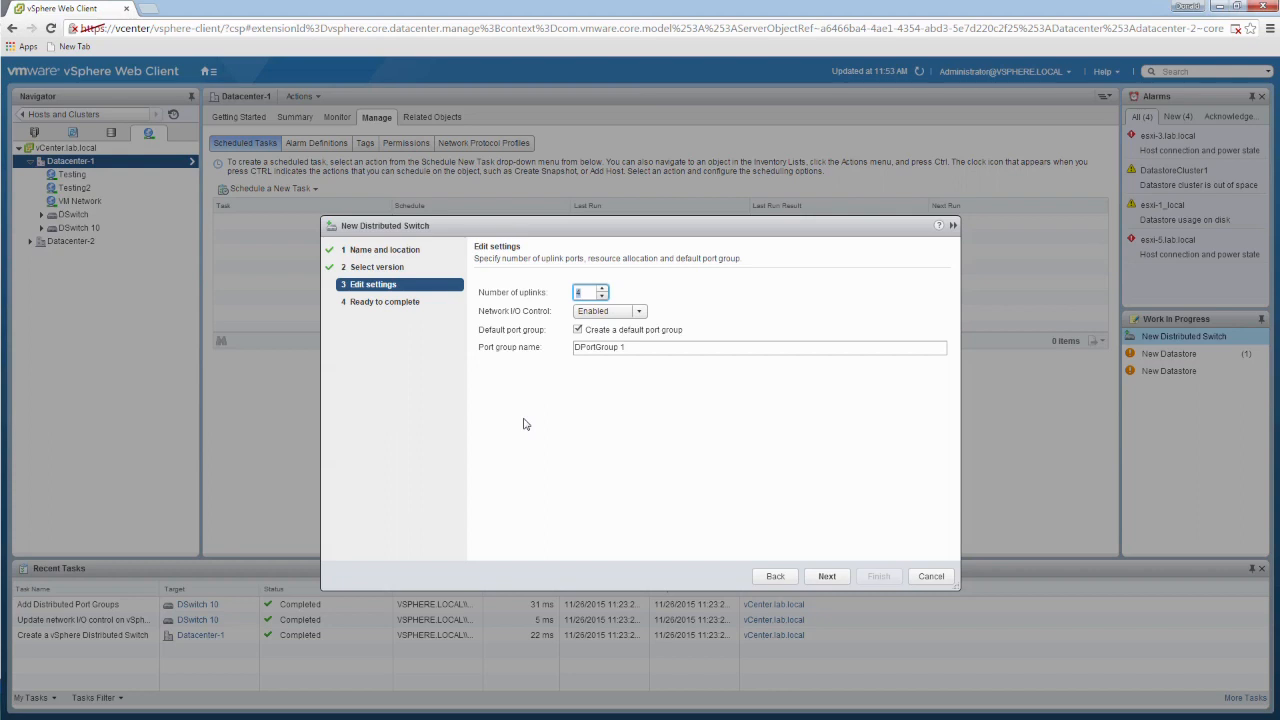
Step: Configure the new switch with 4 uplinks, Network I/O Control enabled and no default port group
click(603, 297)
click(639, 314)
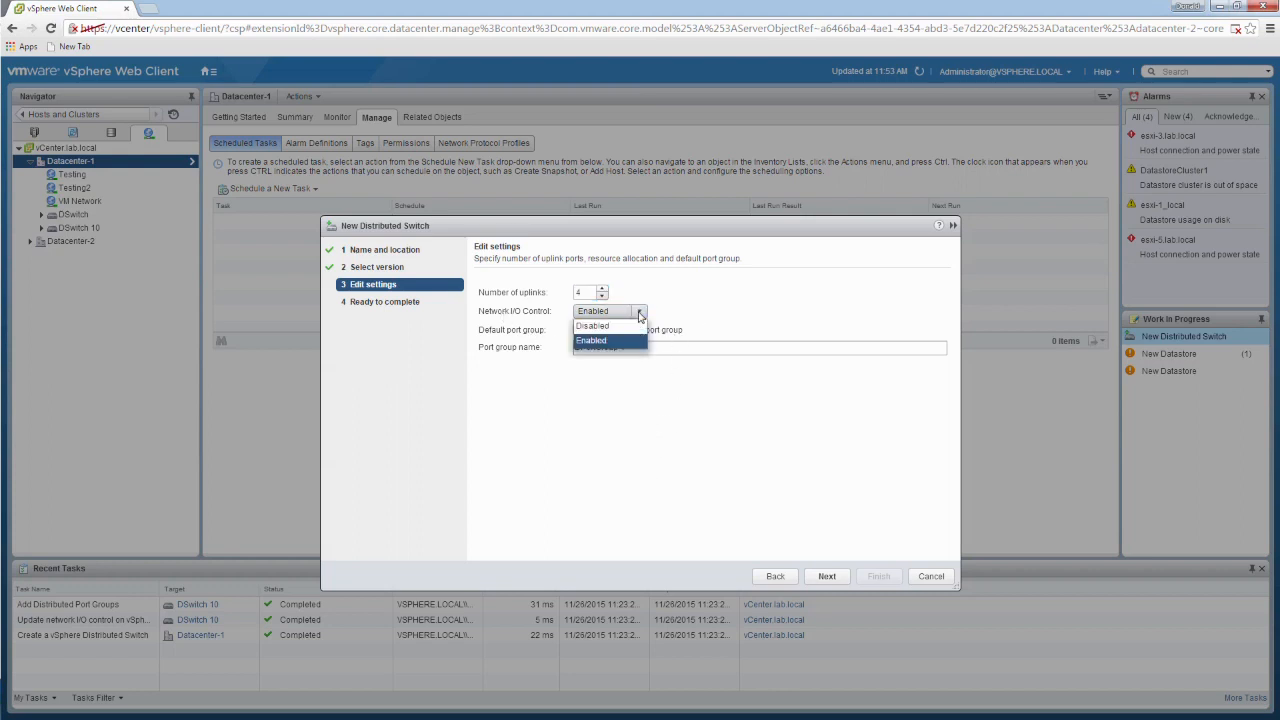
click(637, 473)
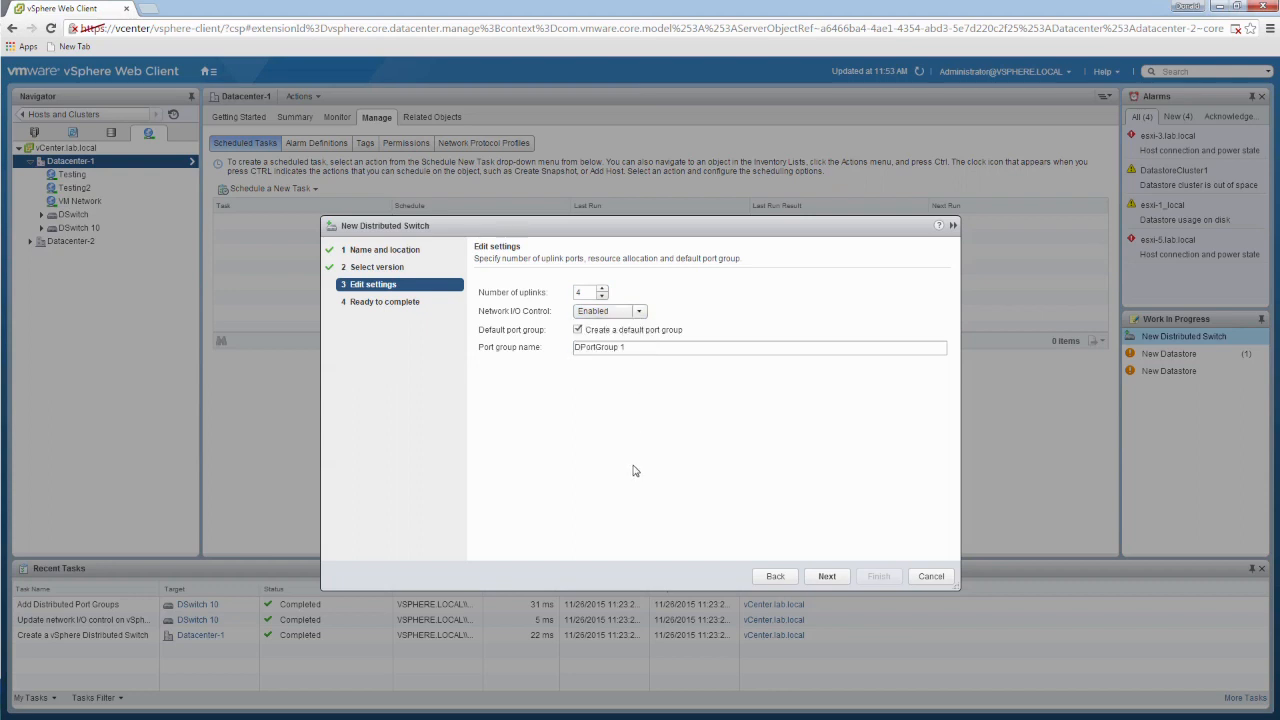
click(645, 314)
click(581, 436)
click(578, 329)
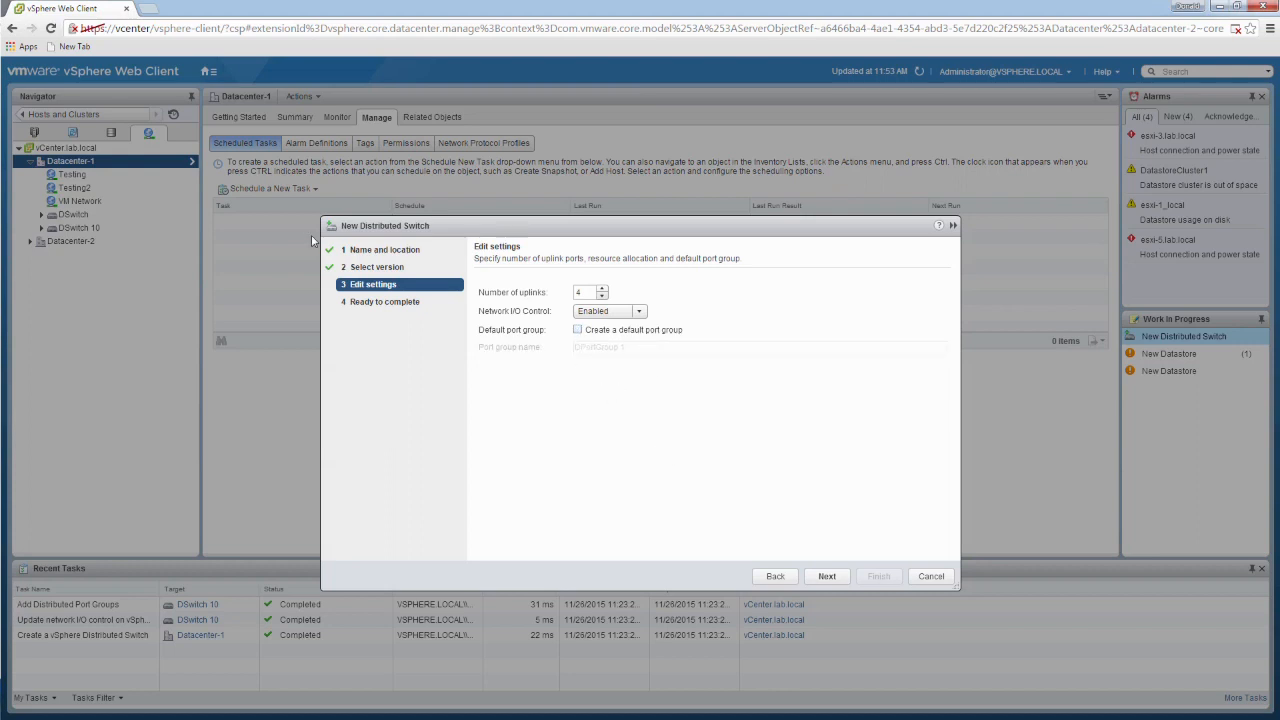
click(828, 577)
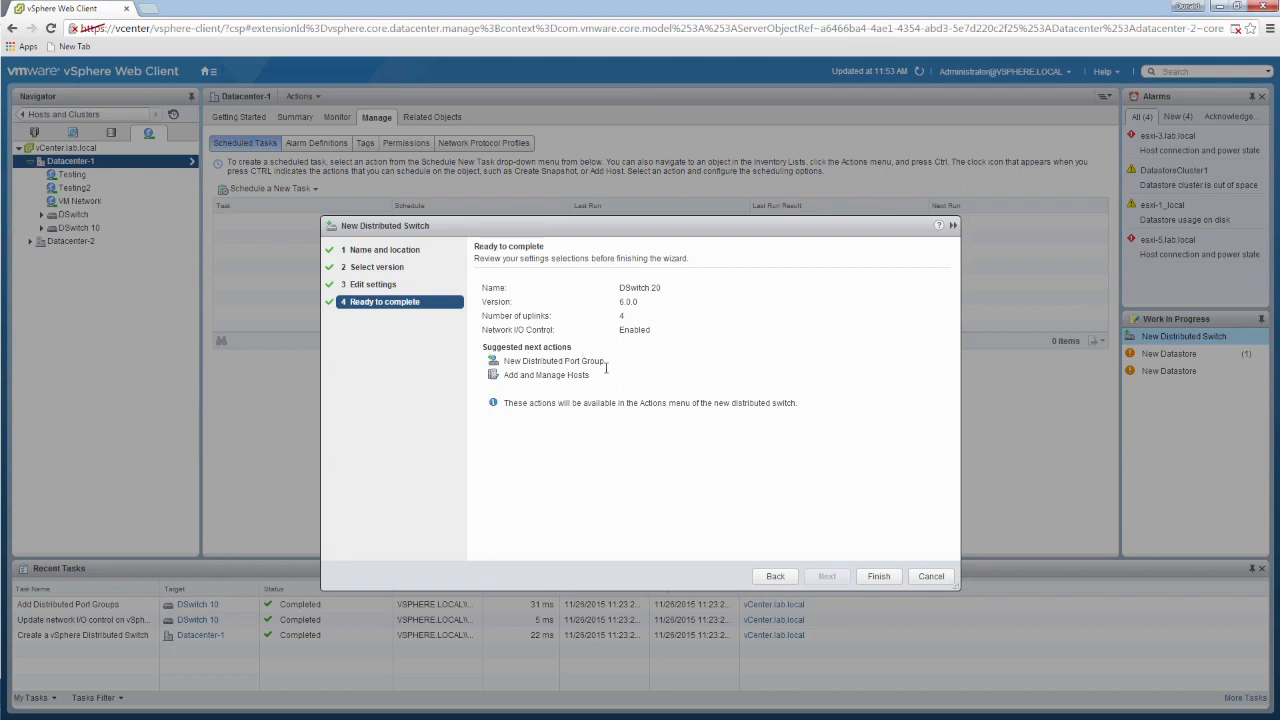
Step: Review the summary and suggested next actions for DSwitch 20, and finish creating the switch
drag(612, 362, 503, 361)
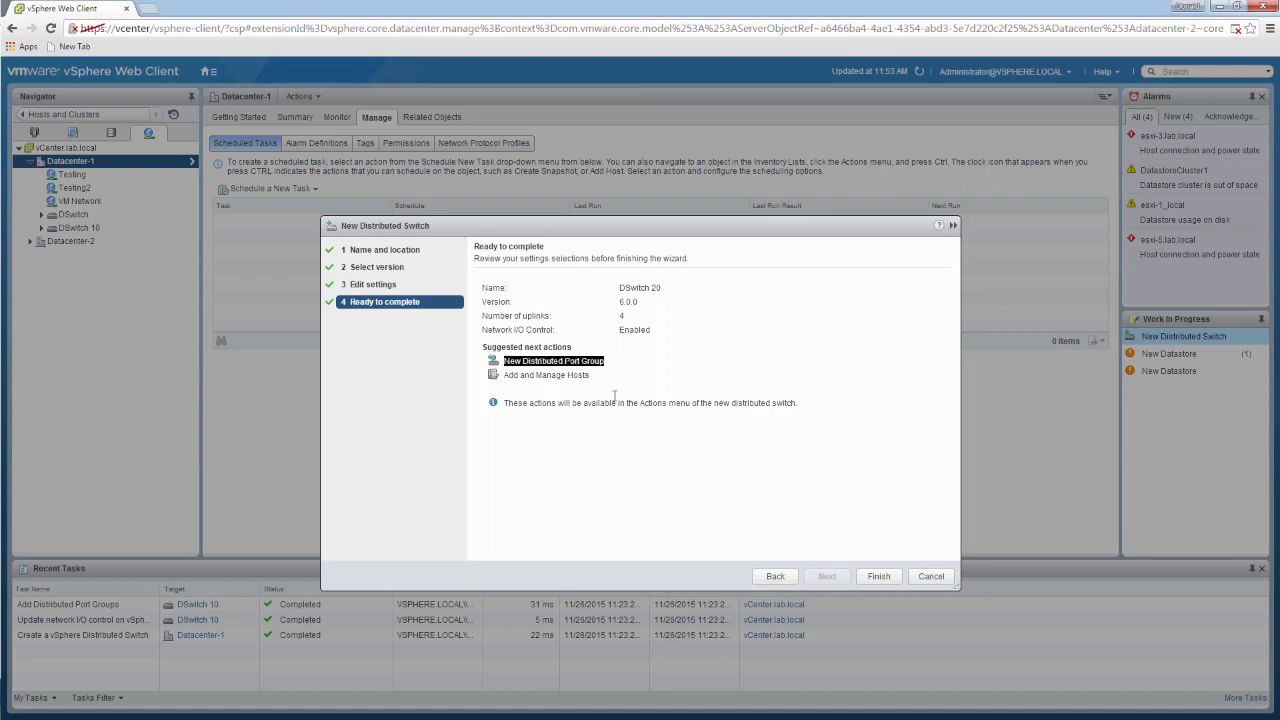
drag(601, 376, 505, 378)
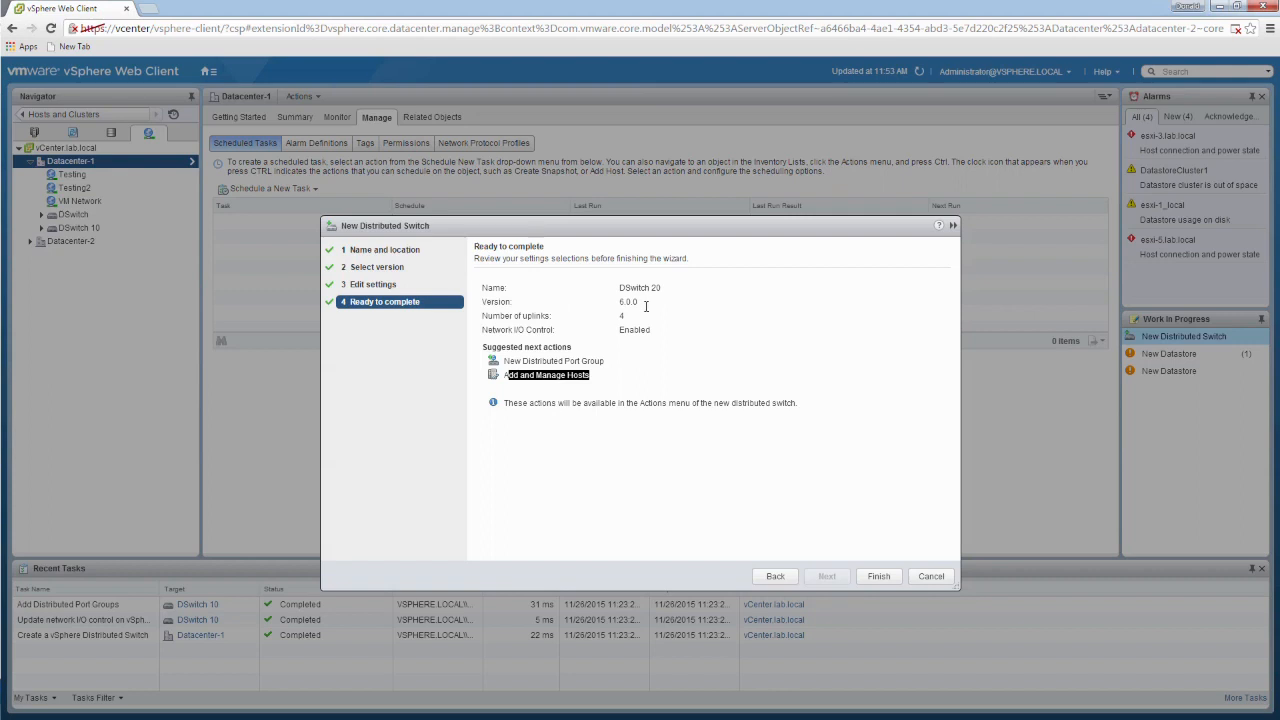
drag(652, 288, 518, 330)
drag(488, 330, 556, 331)
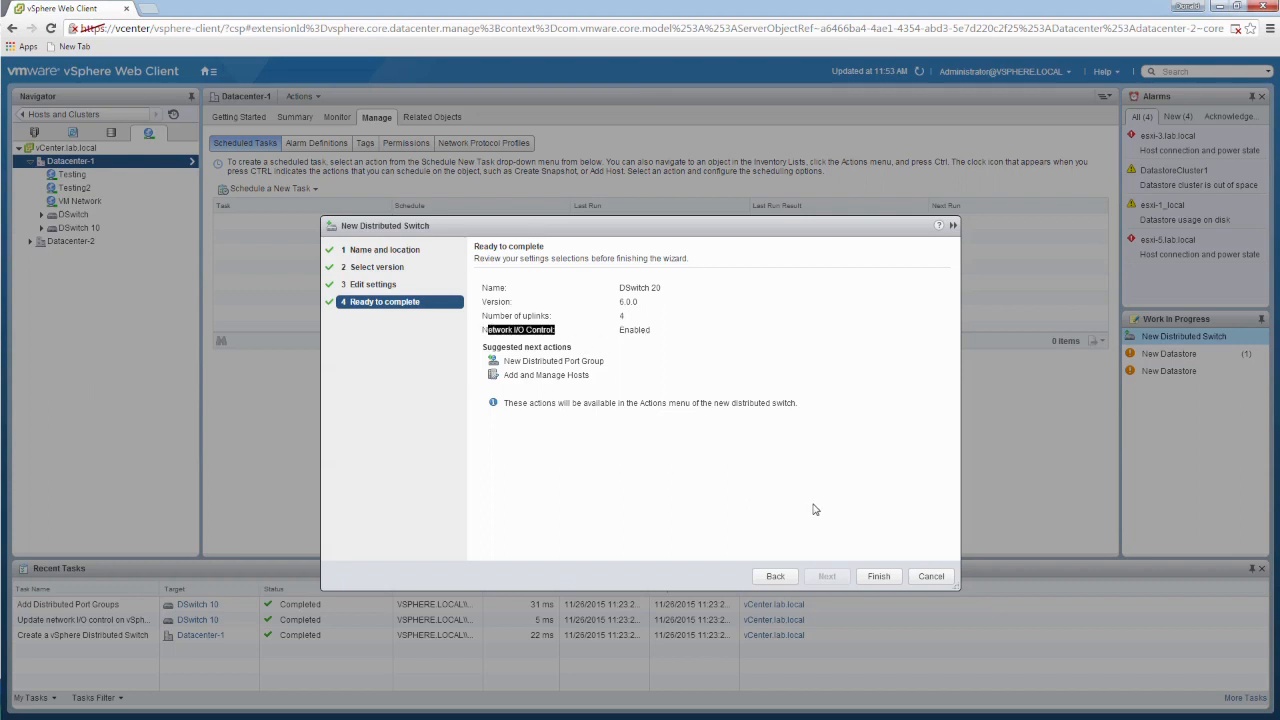
click(891, 580)
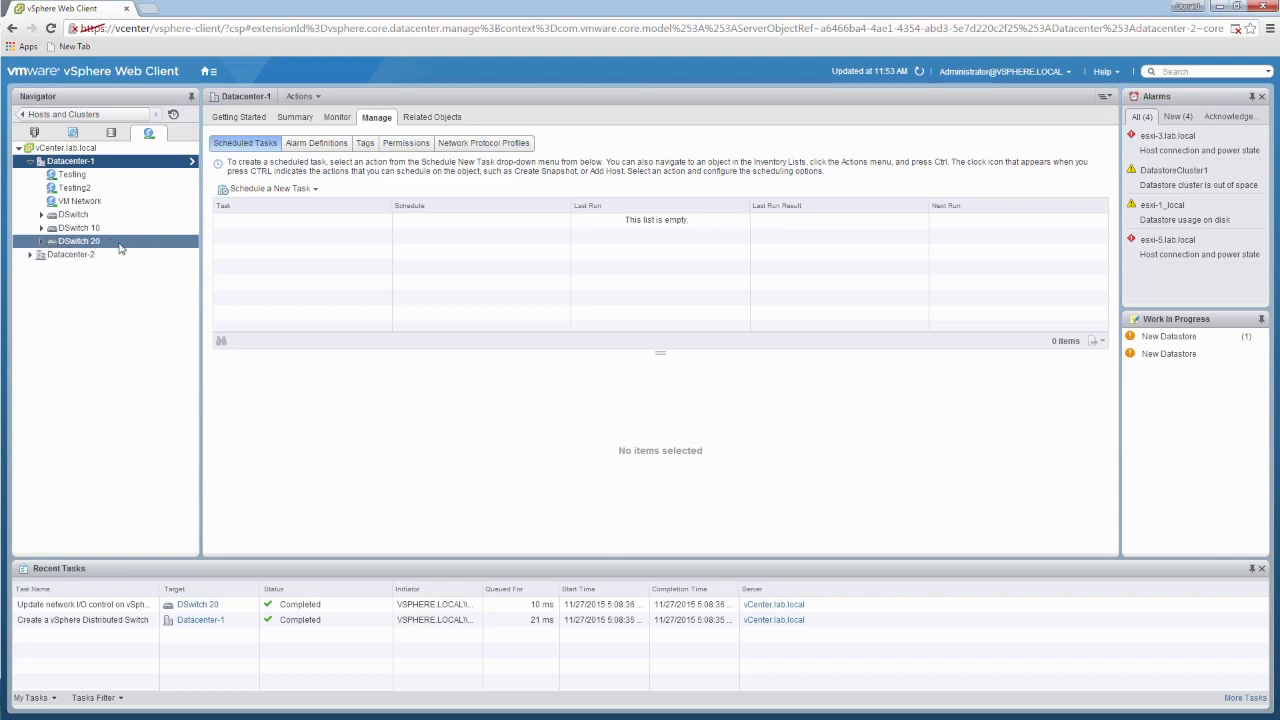
Step: Rename the uplink port group under DSwitch 20 to UplinkGroup20
click(42, 242)
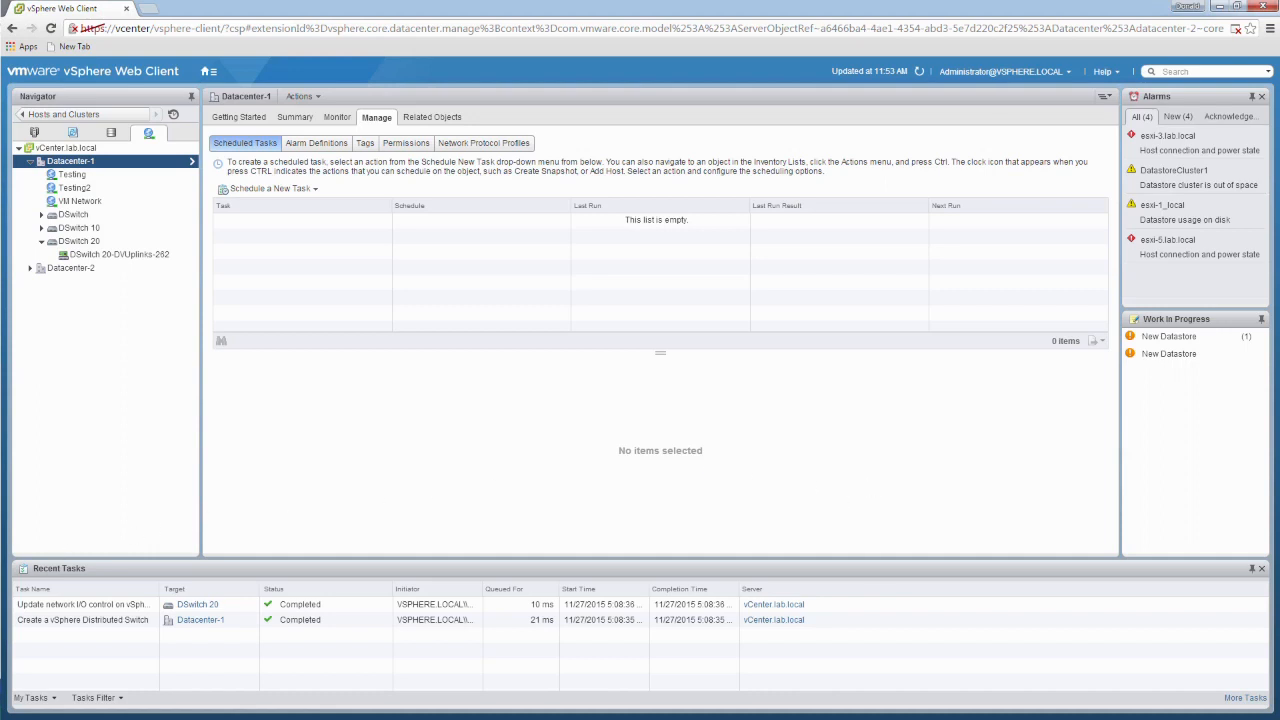
right_click(153, 258)
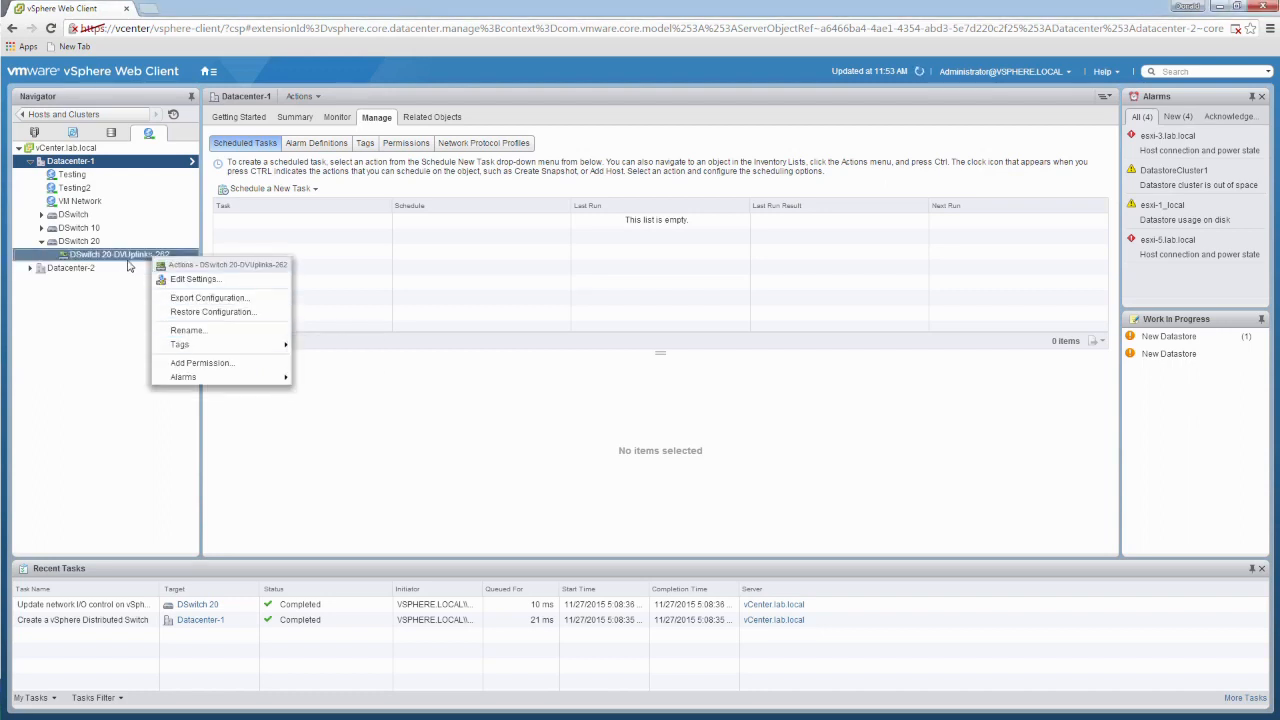
click(193, 330)
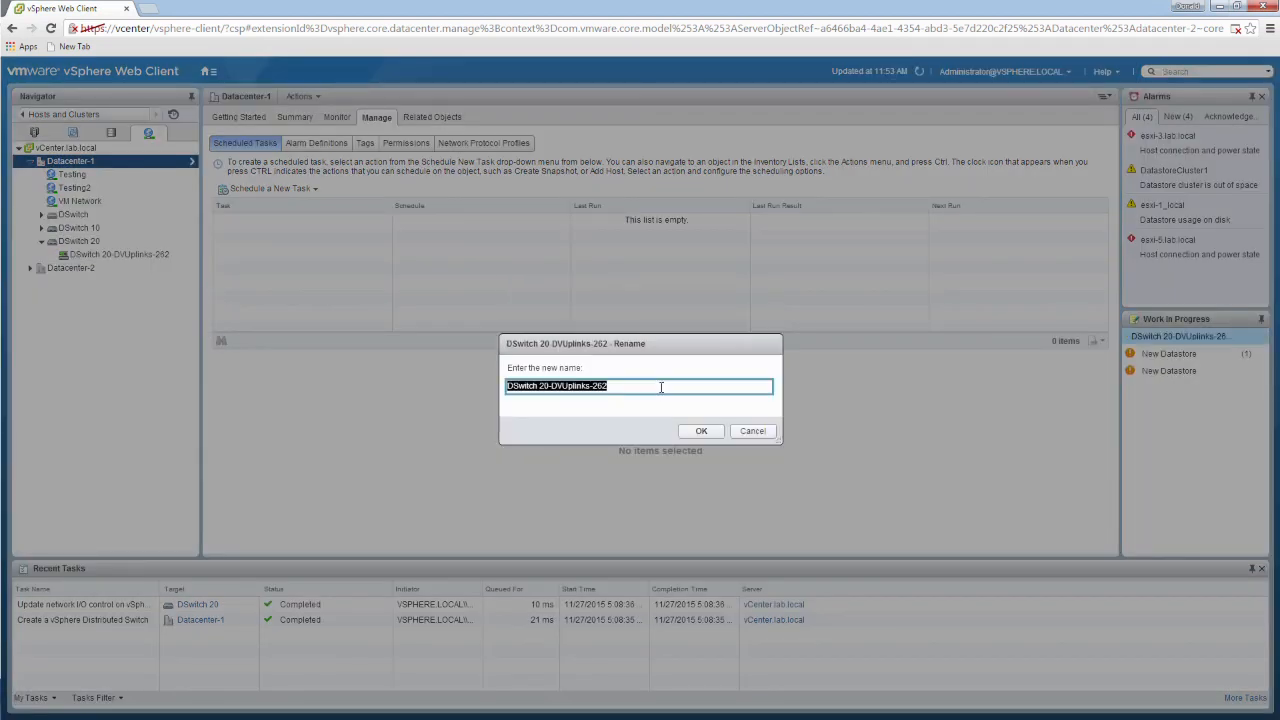
text(UplinkGroup20)
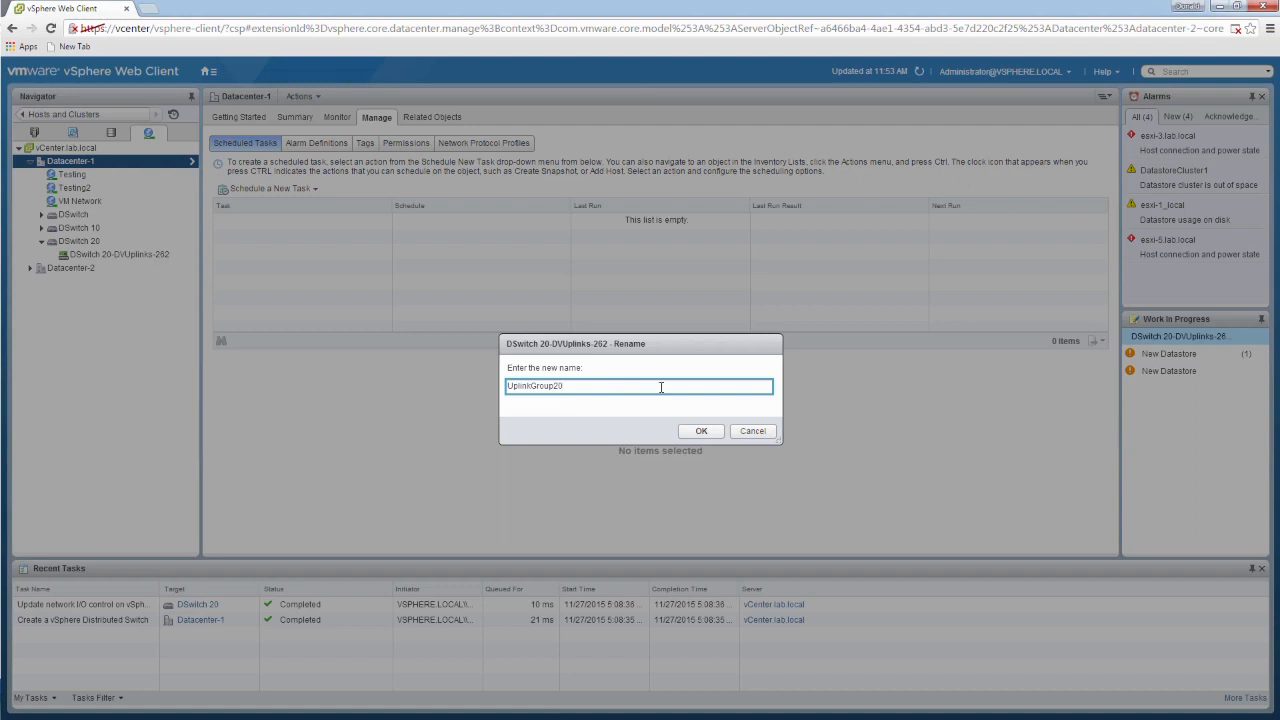
click(701, 431)
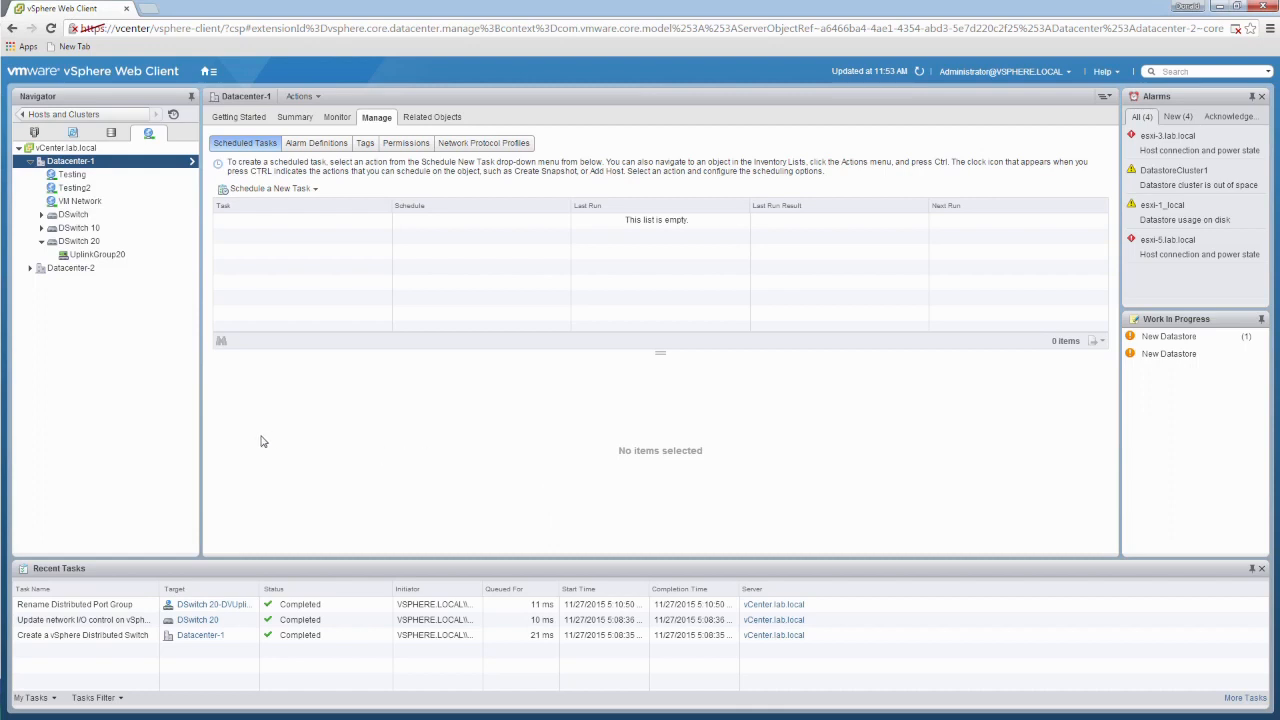
Step: Examine the actions available for UplinkGroup20 and the properties and actions of DSwitch 20
click(232, 117)
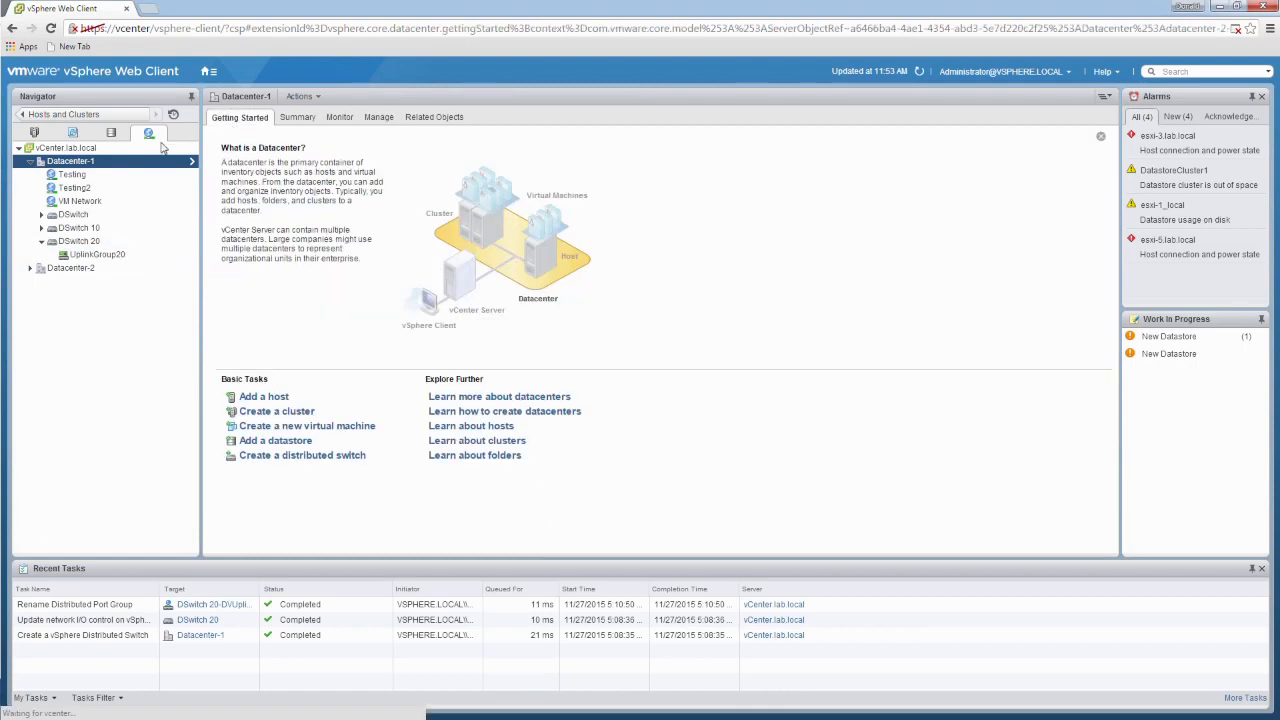
click(92, 255)
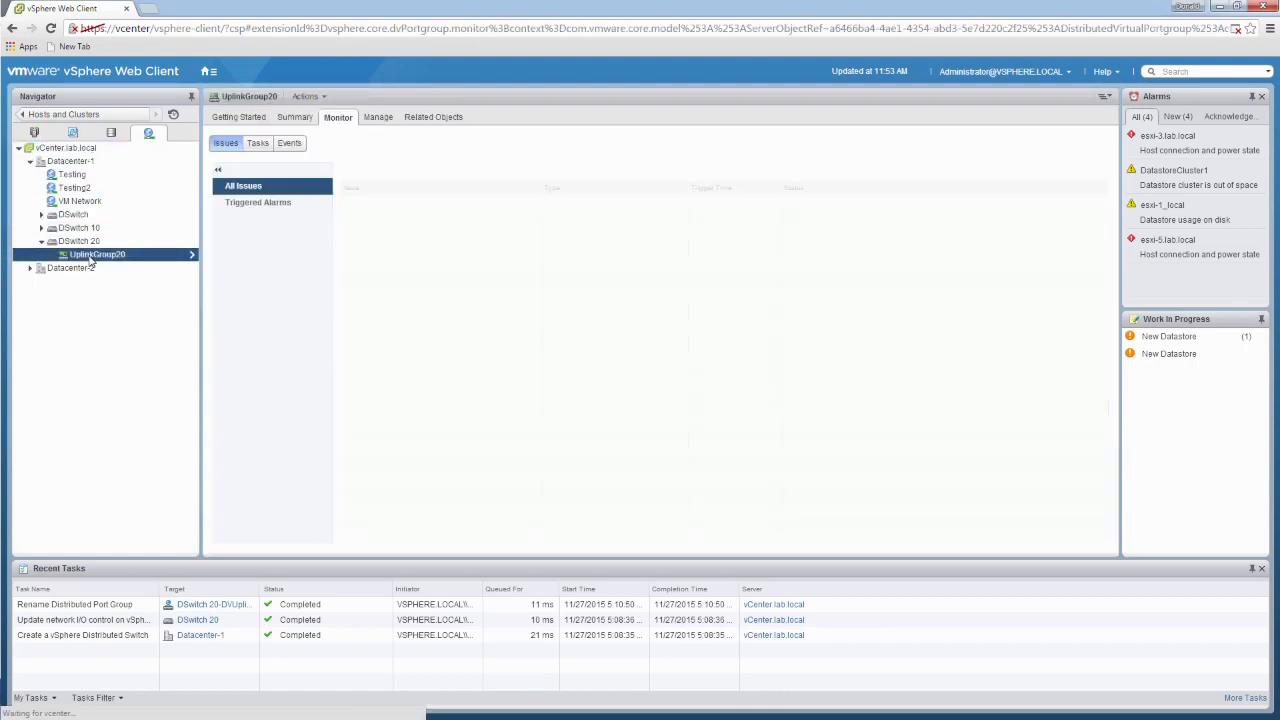
right_click(106, 261)
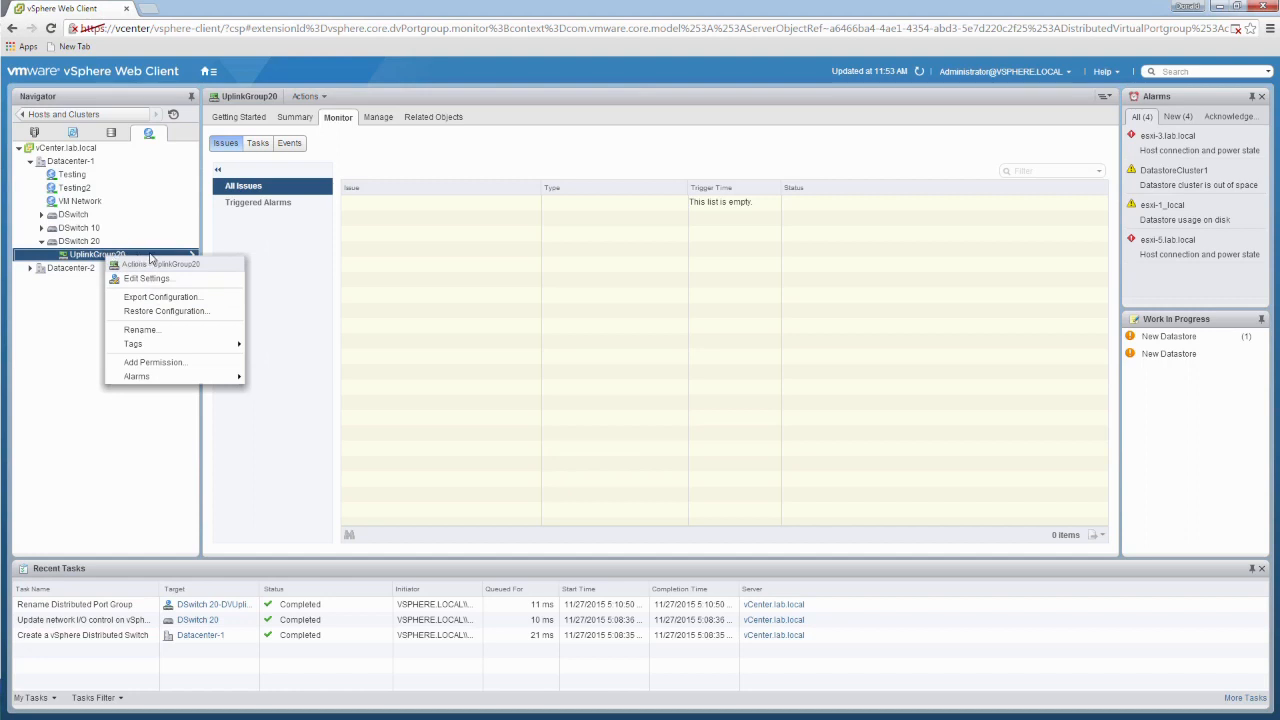
click(83, 344)
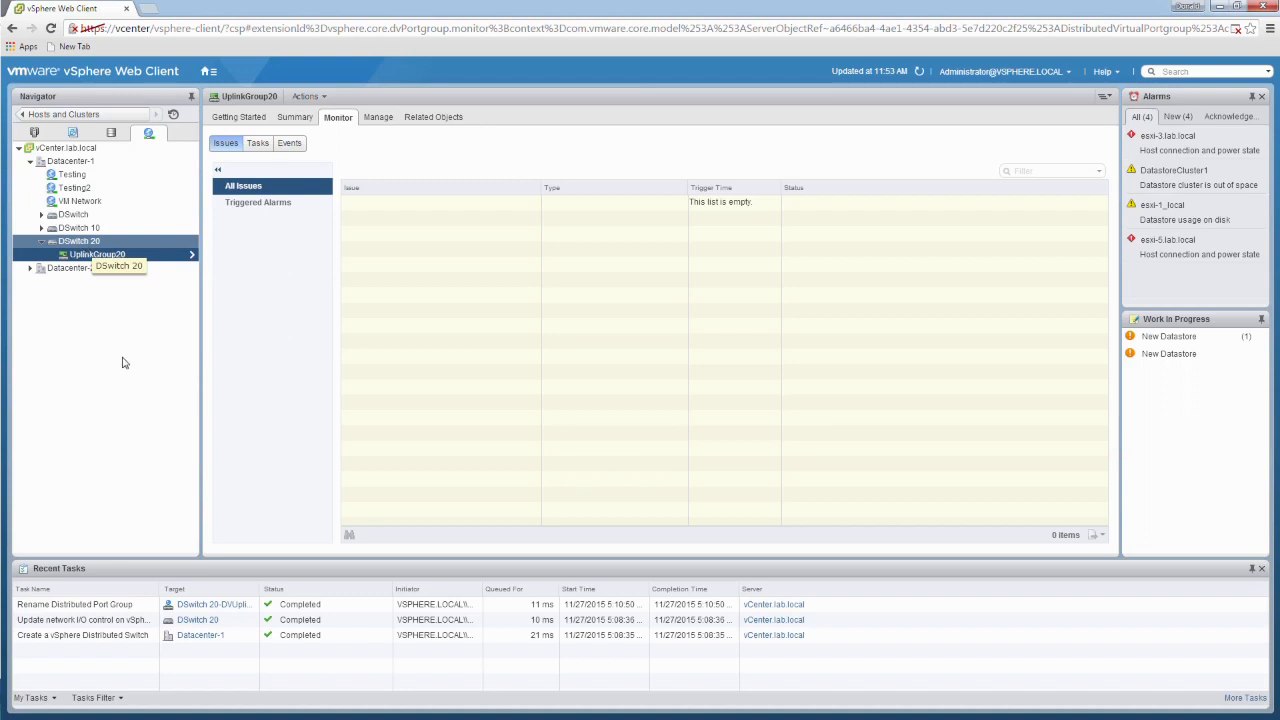
click(88, 242)
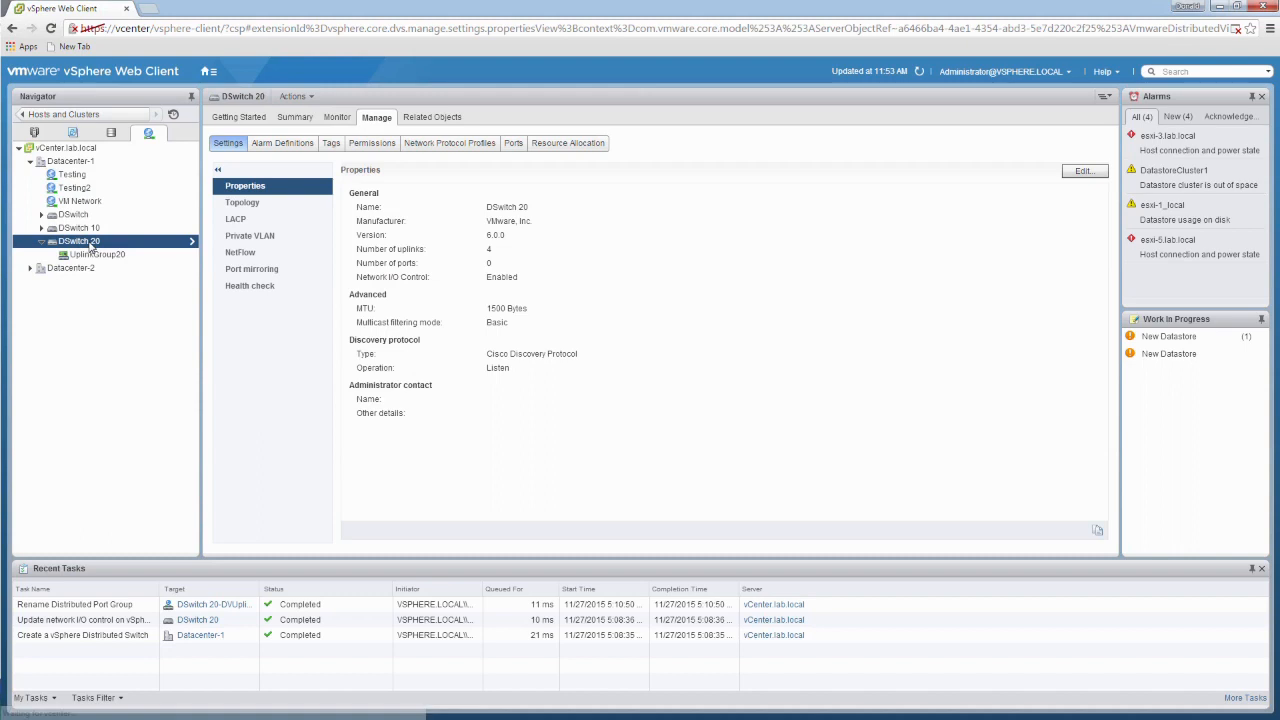
right_click(90, 245)
mouse_move(145, 312)
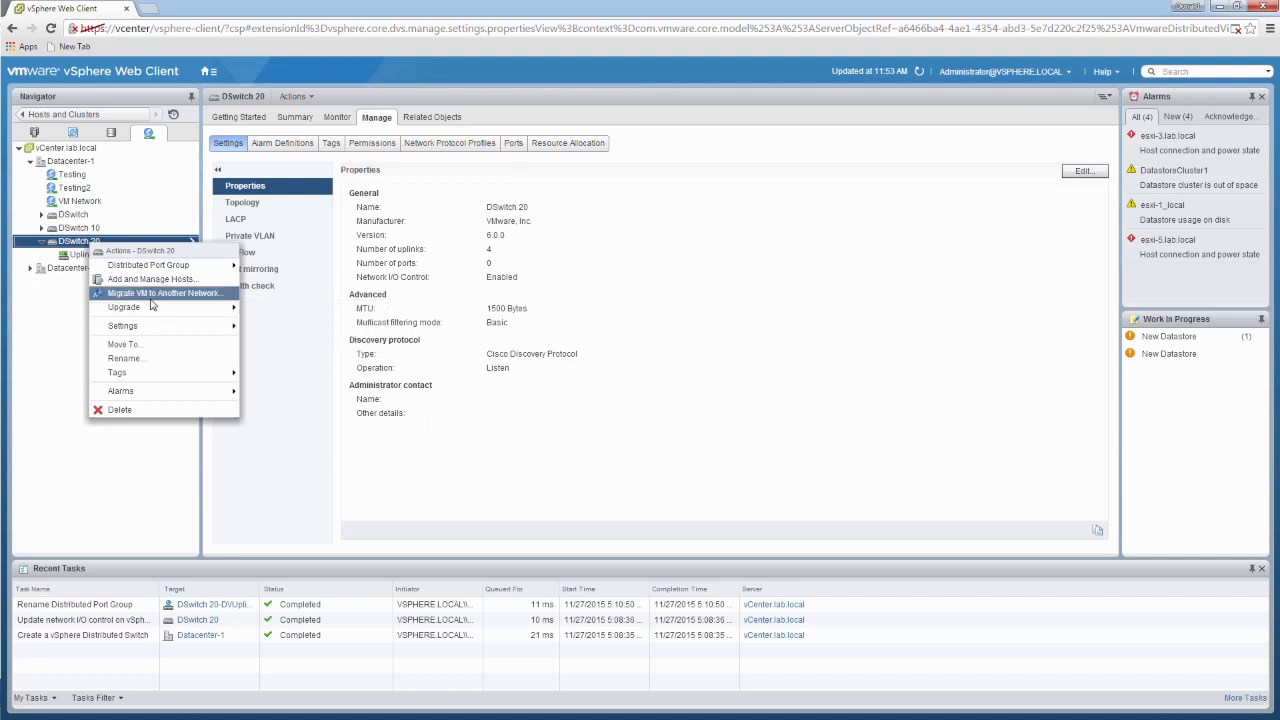
click(141, 453)
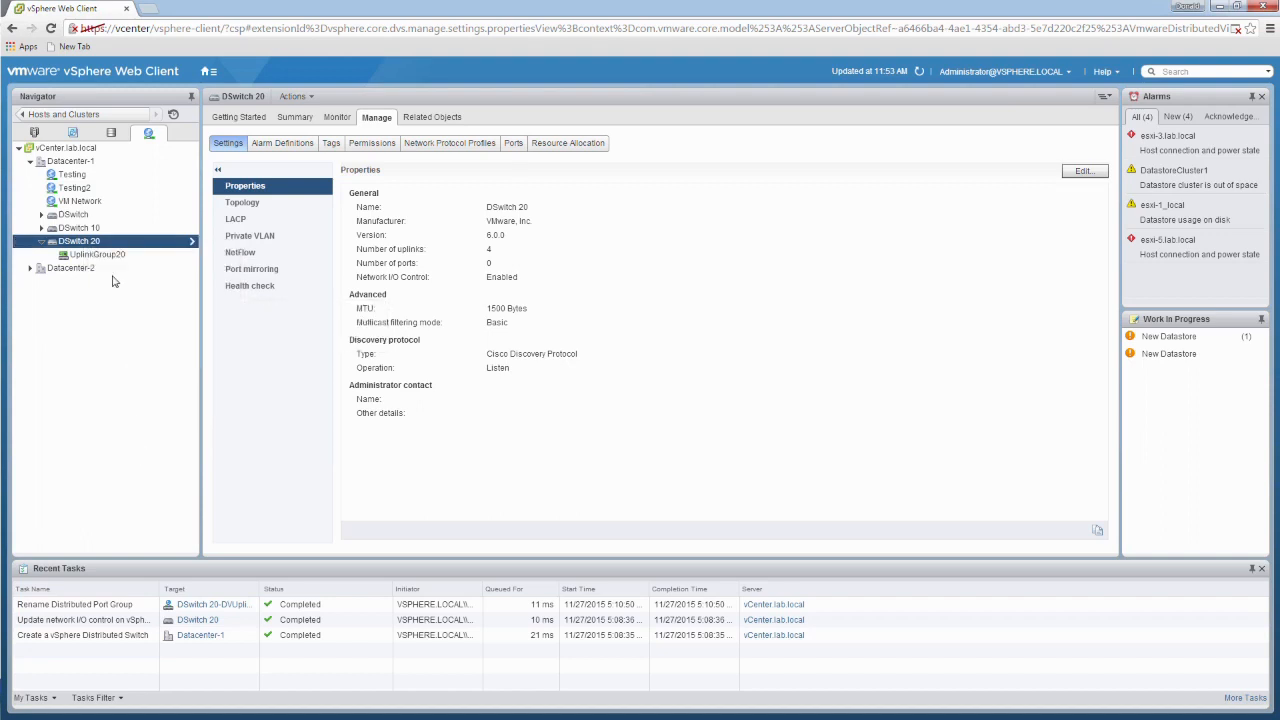
right_click(76, 245)
mouse_move(160, 264)
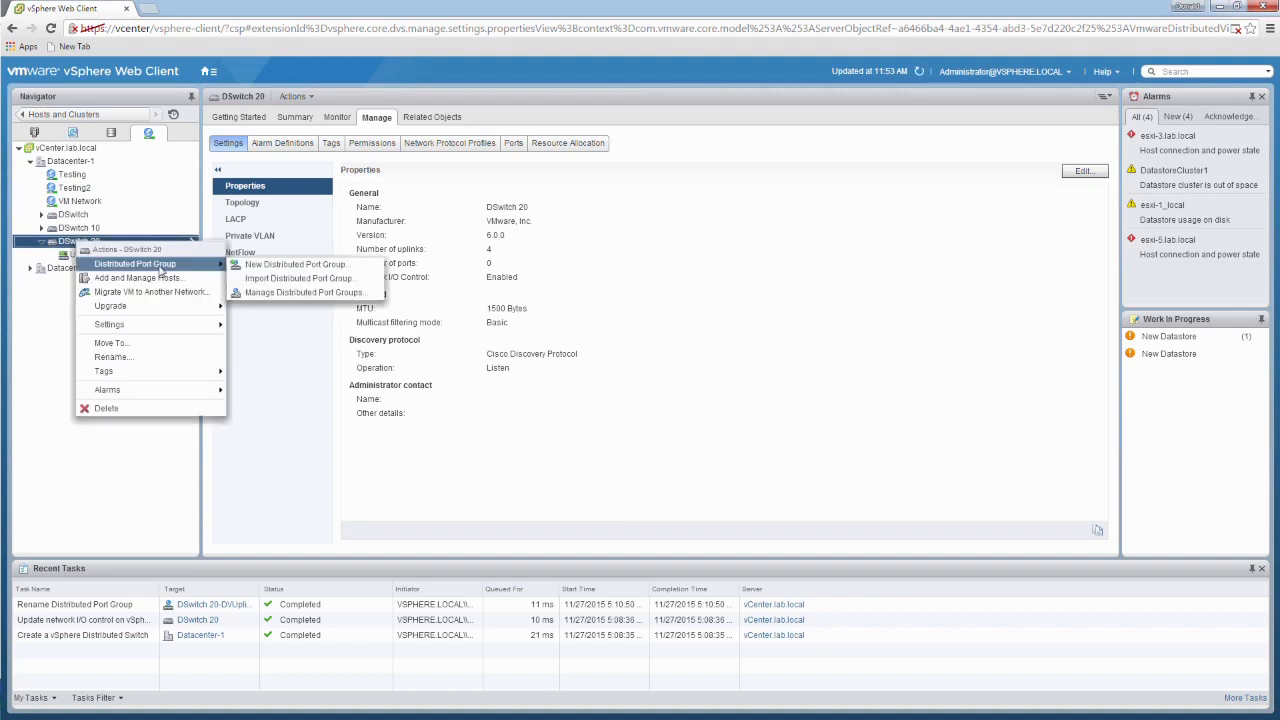
click(295, 266)
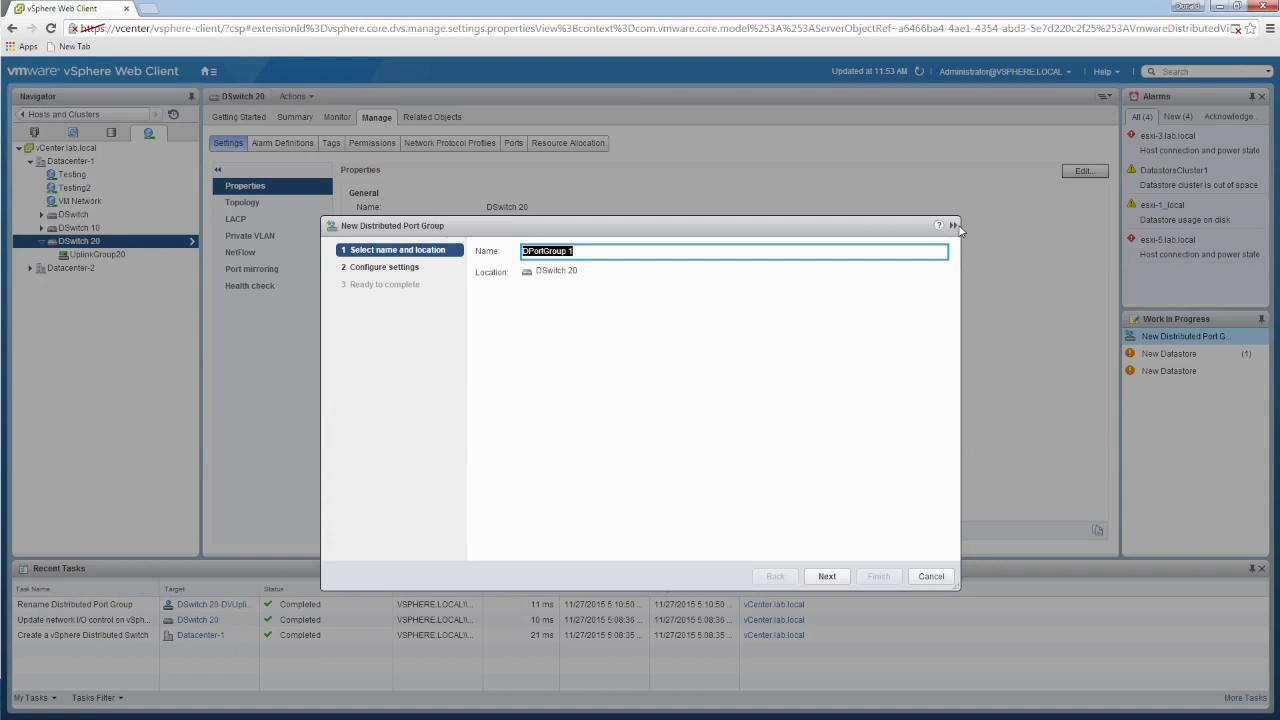
click(930, 577)
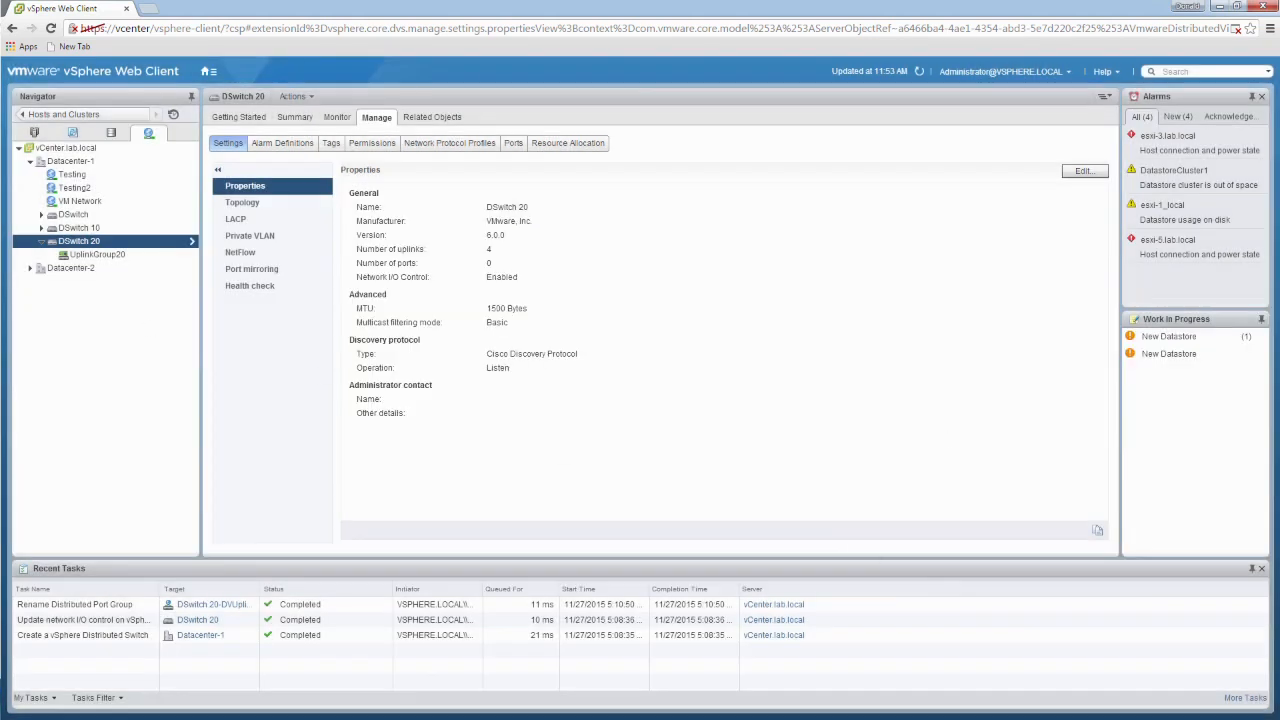
Step: Start a new distributed port group on DSwitch 20 and review its port allocation options, keeping static binding, elastic allocation and 8 ports
right_click(101, 246)
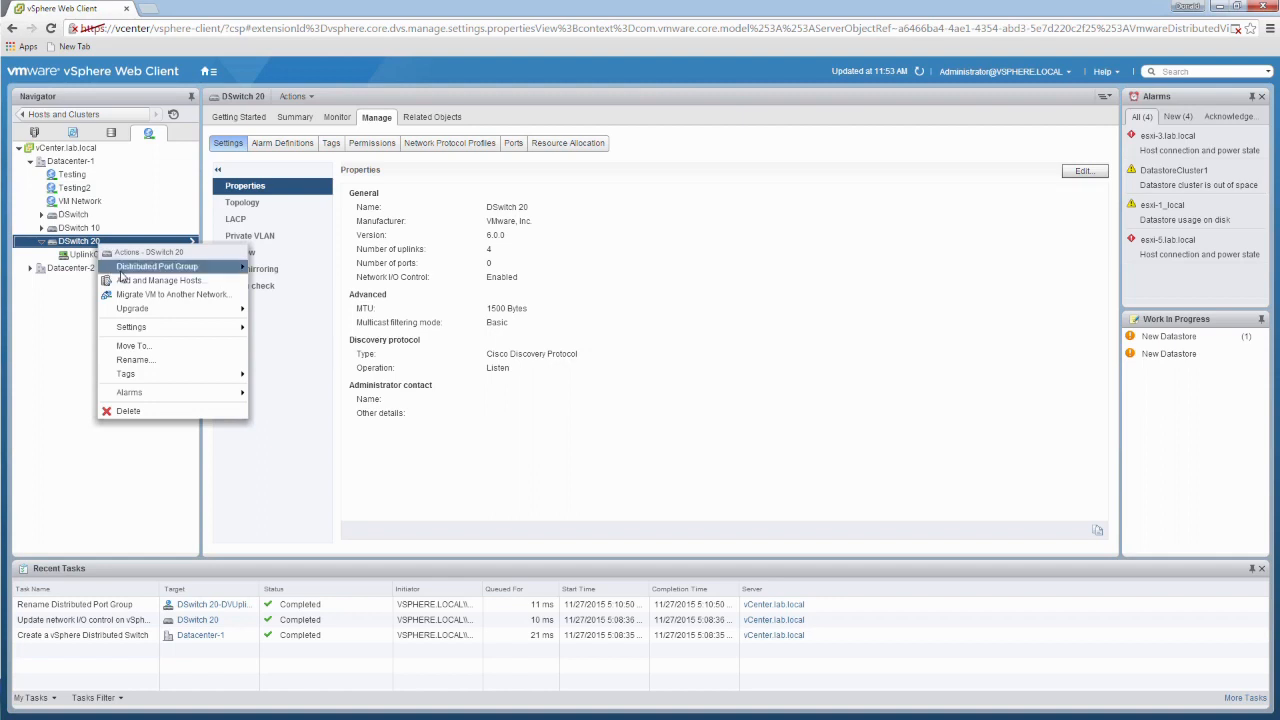
mouse_move(177, 274)
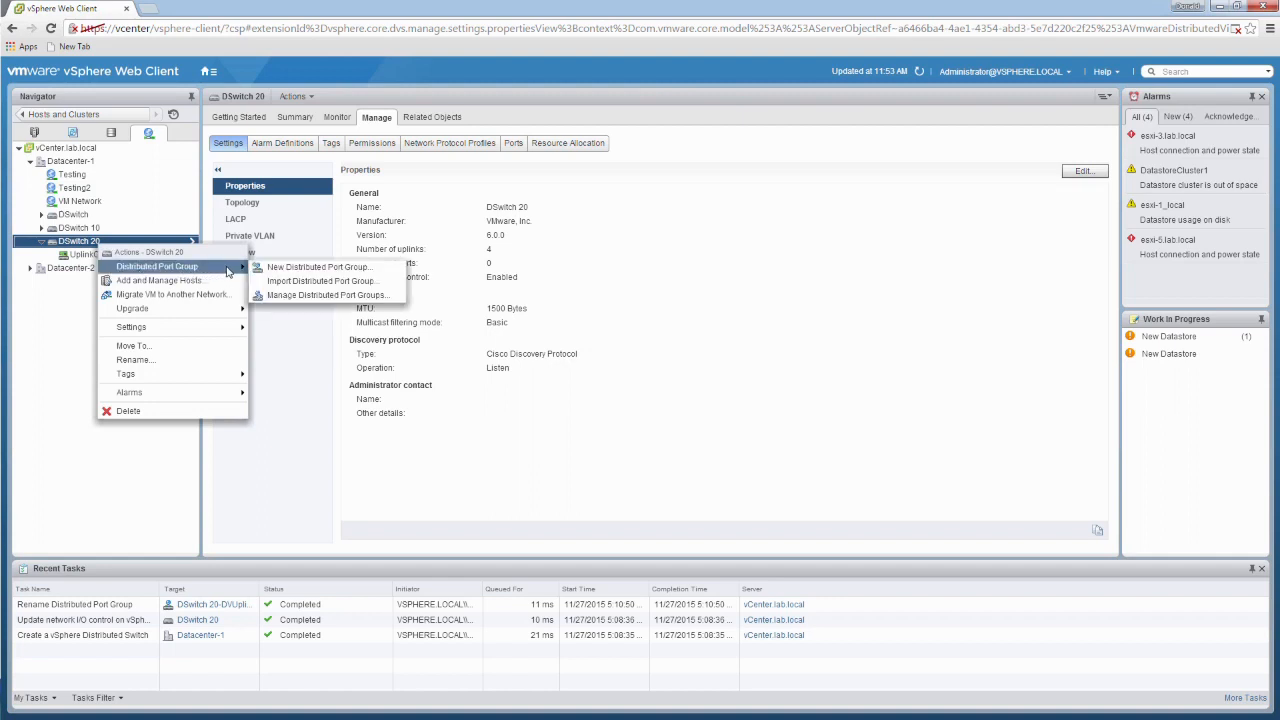
click(331, 268)
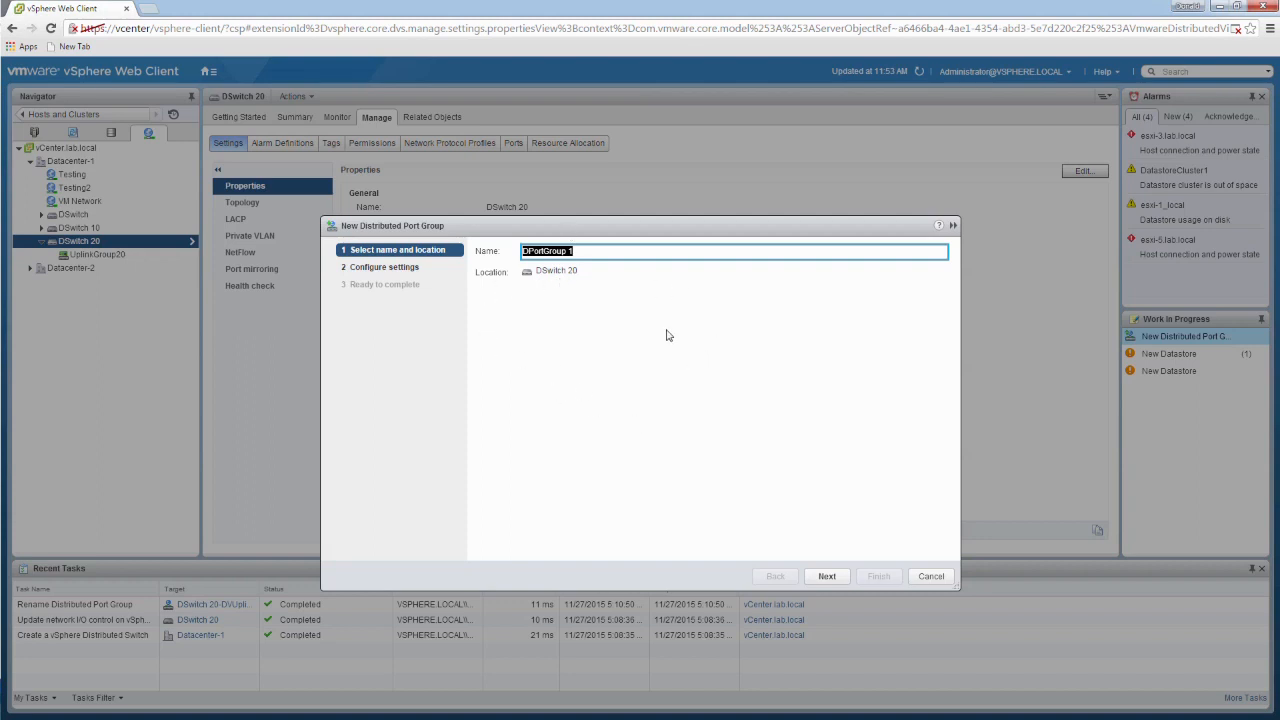
click(837, 581)
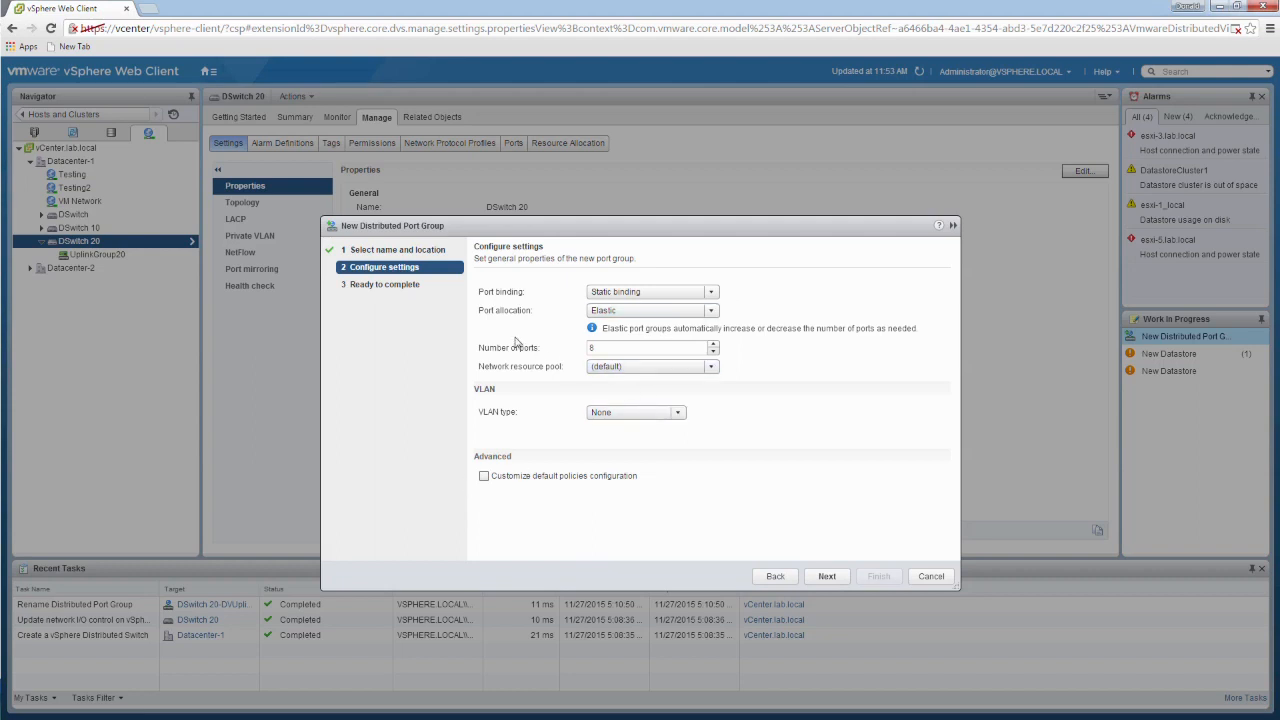
click(712, 313)
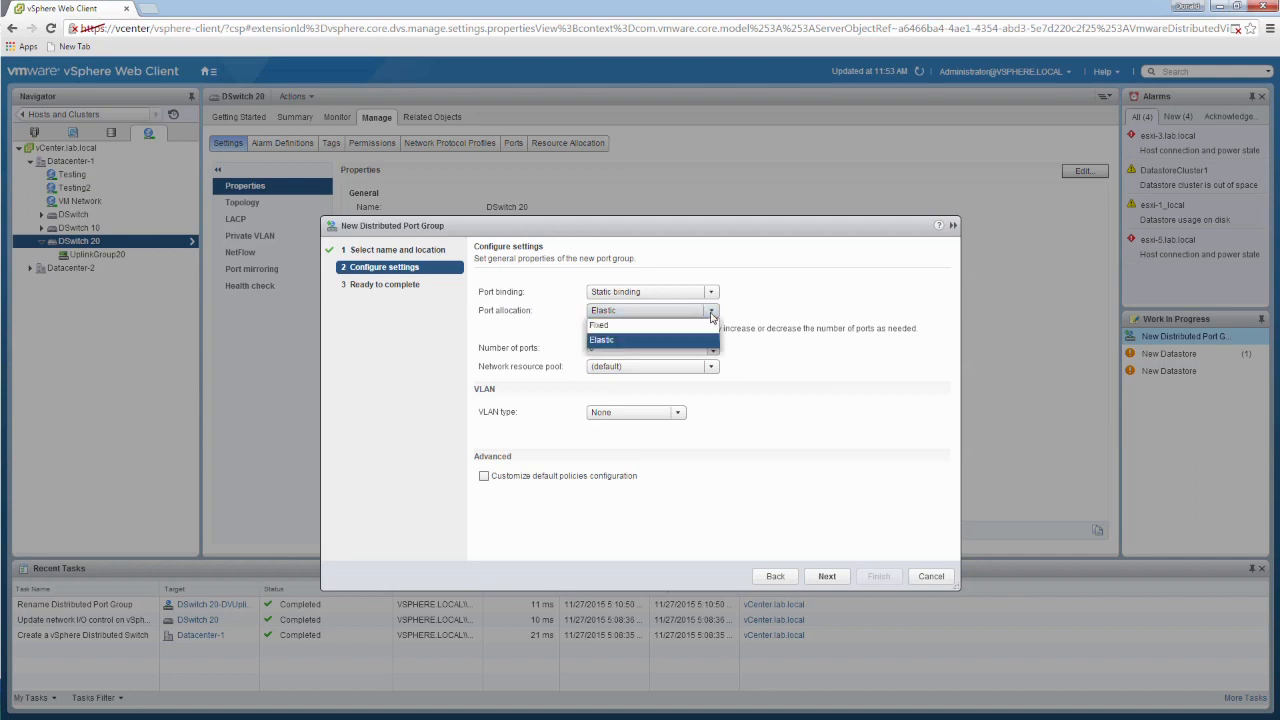
click(805, 318)
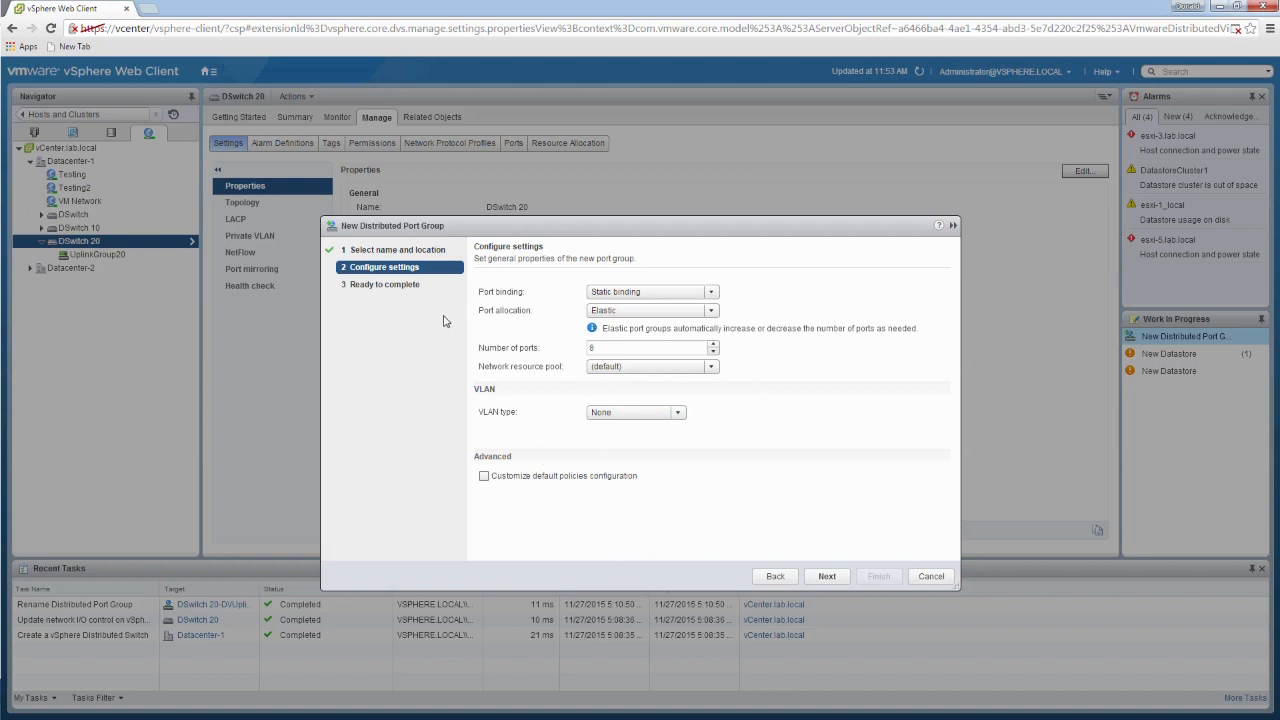
click(826, 579)
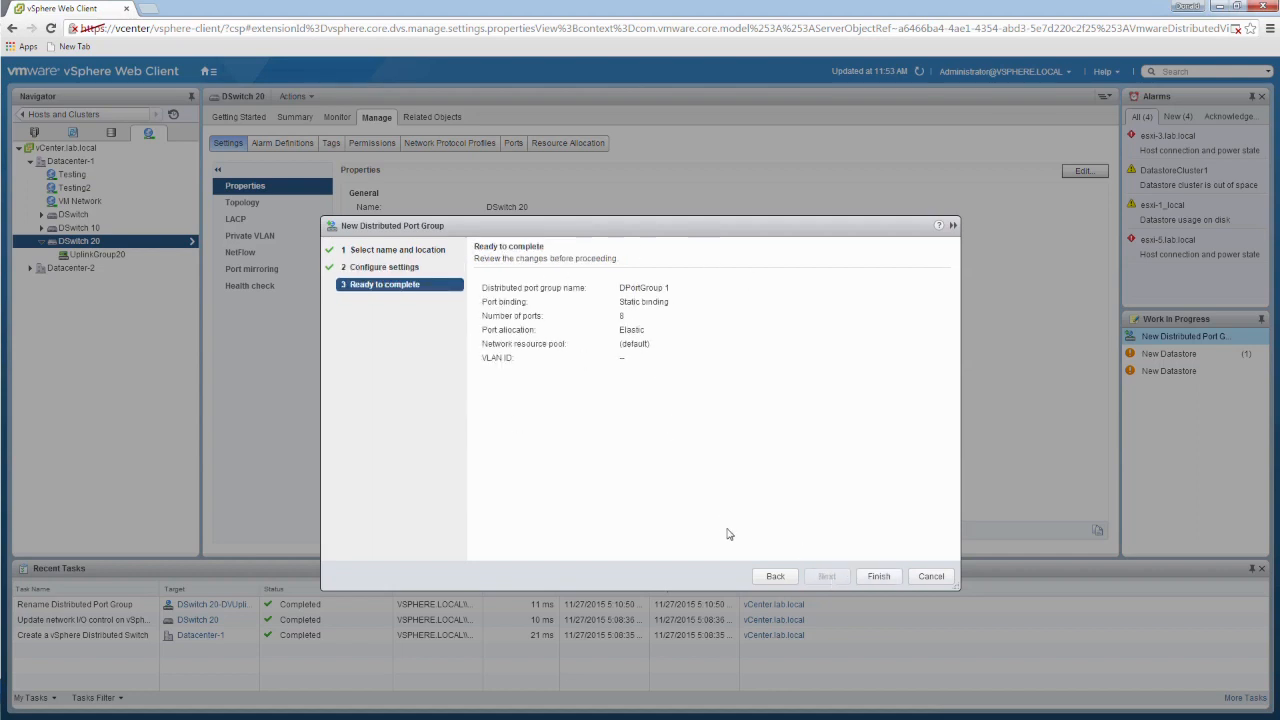
Step: Change the new port group's name to Storage and finish creating it with the default settings
click(771, 580)
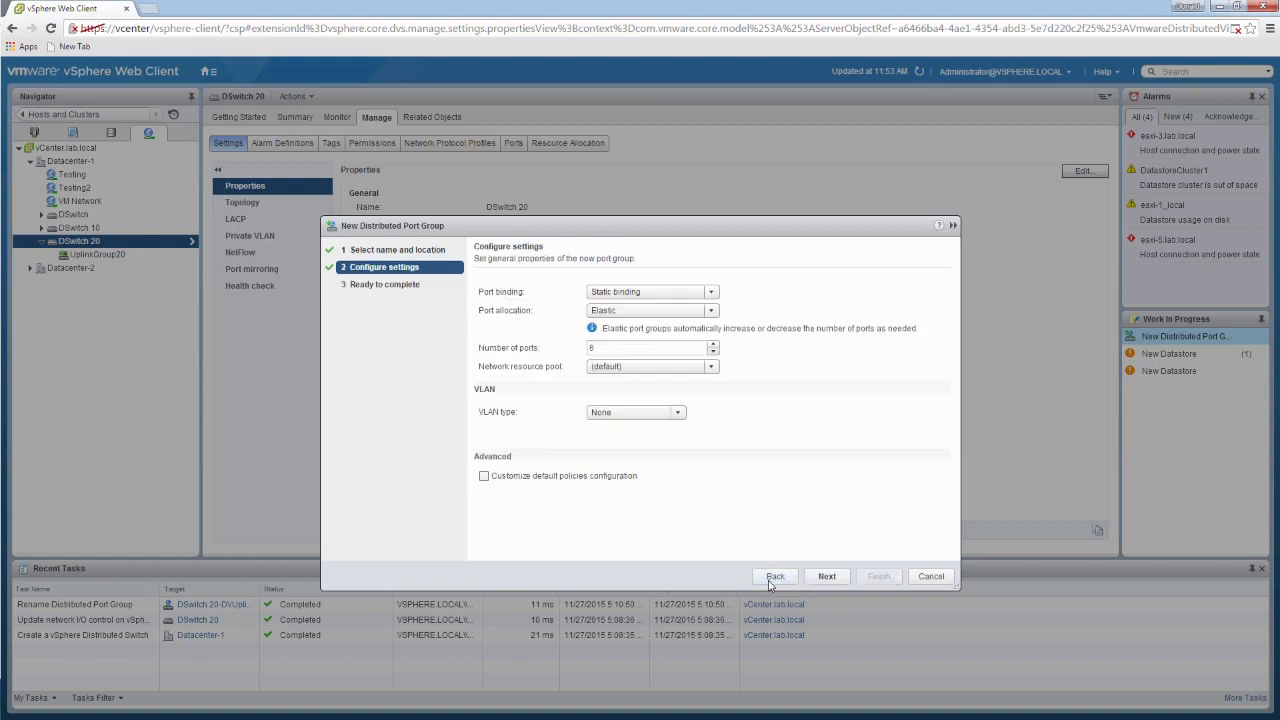
click(772, 580)
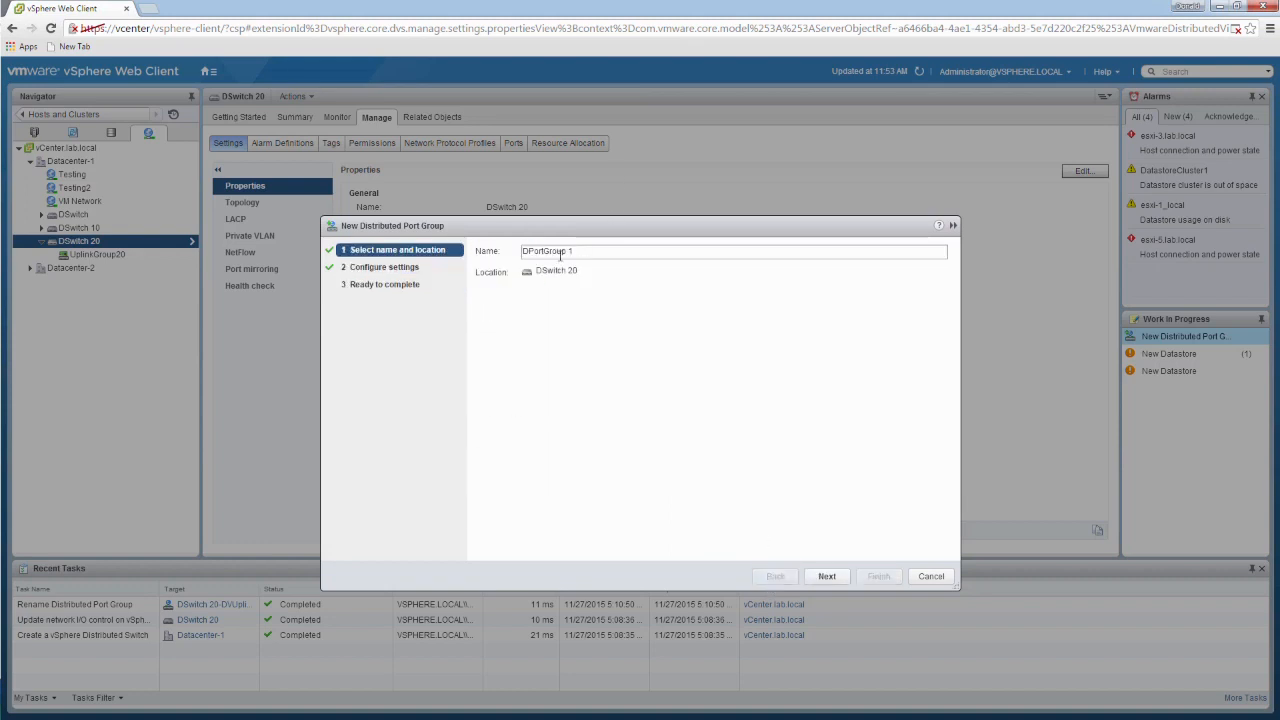
drag(577, 251, 403, 238)
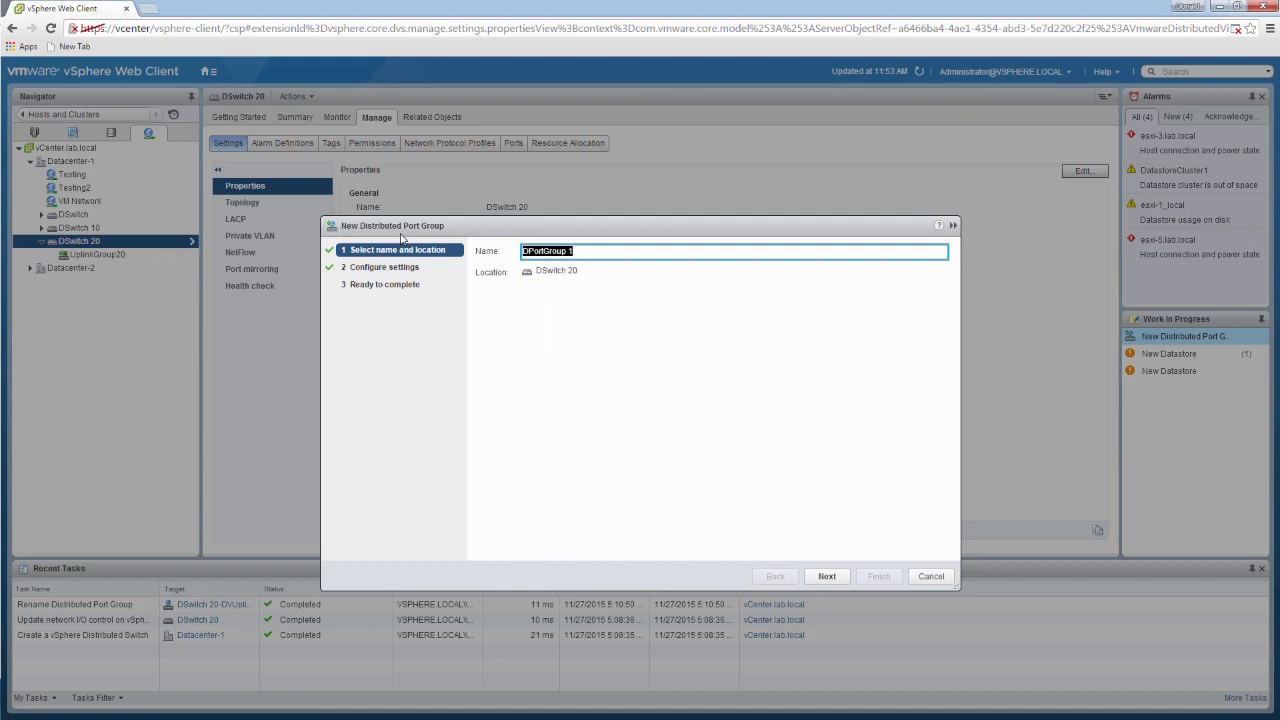
text(Storage)
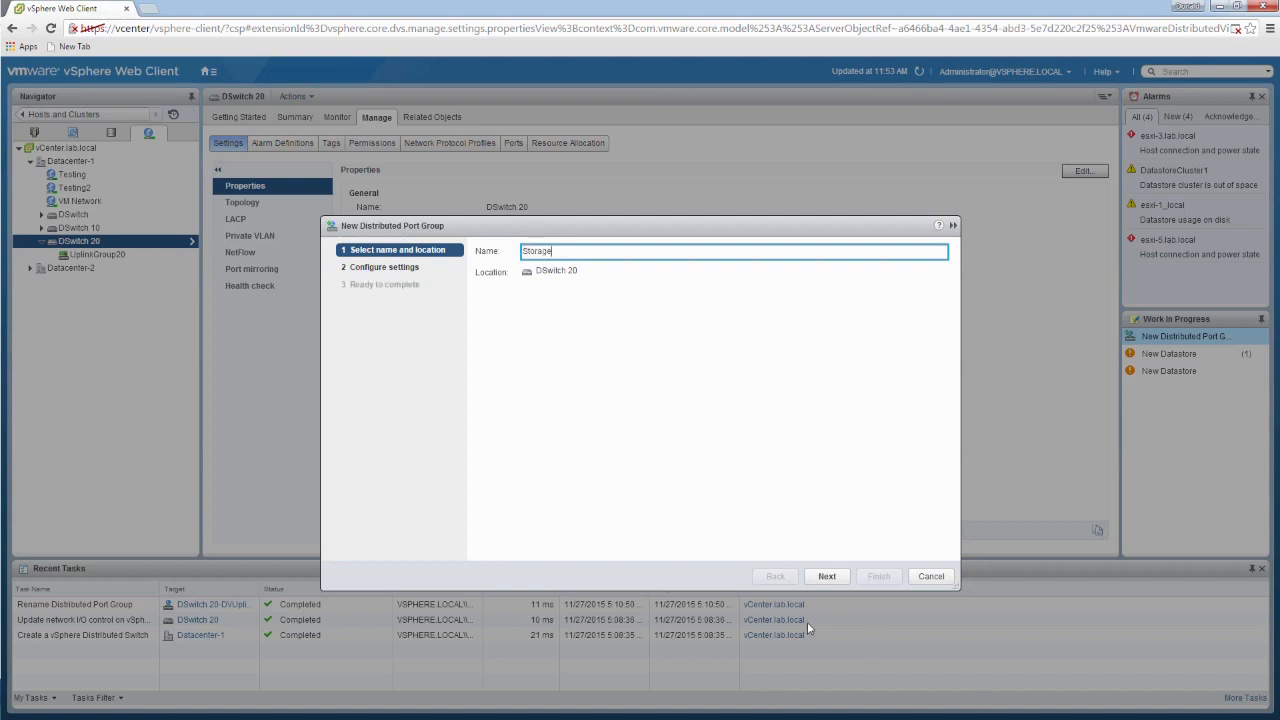
click(827, 577)
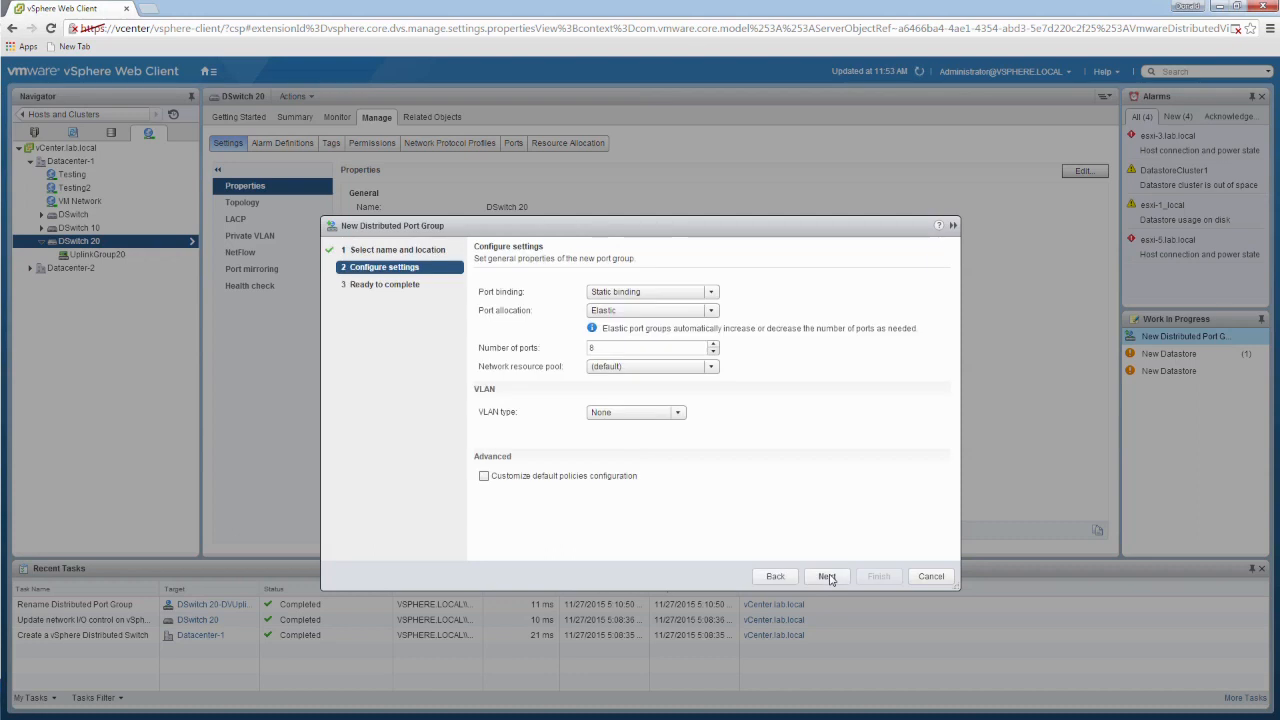
click(827, 577)
click(878, 494)
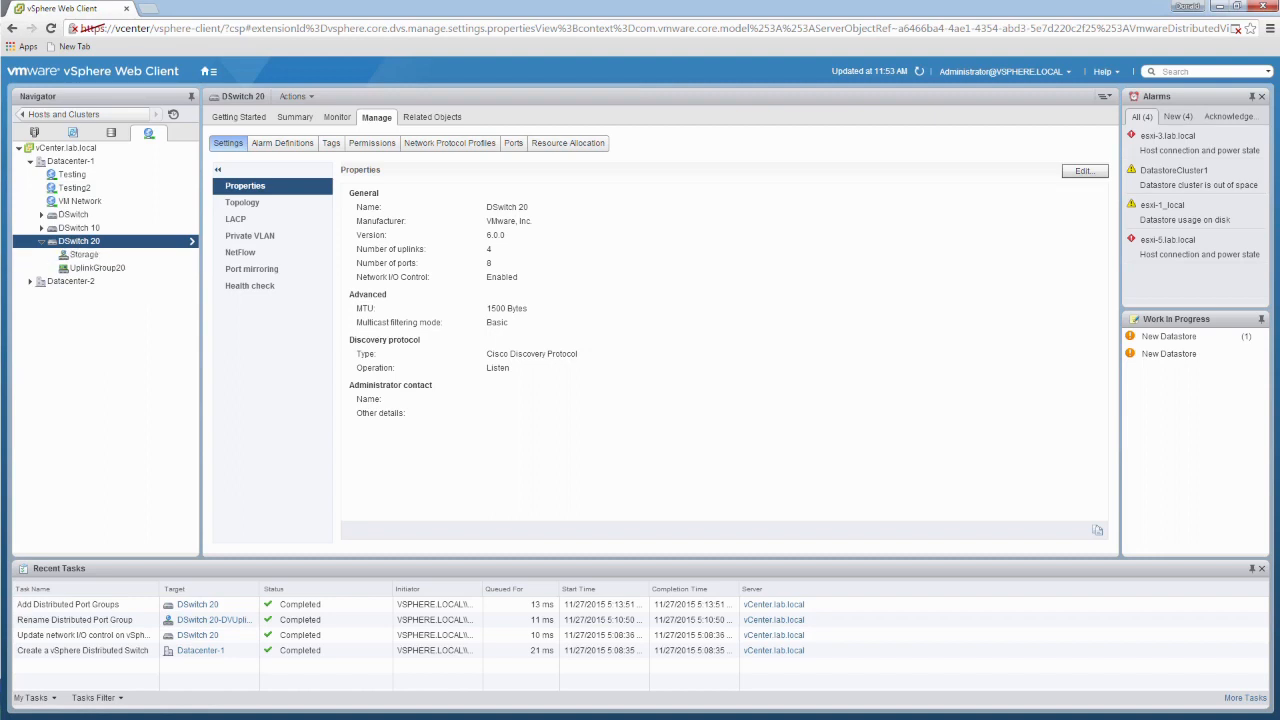
Step: Add a distributed port group named vMotion to DSwitch 20 with the default settings
right_click(109, 247)
mouse_move(135, 266)
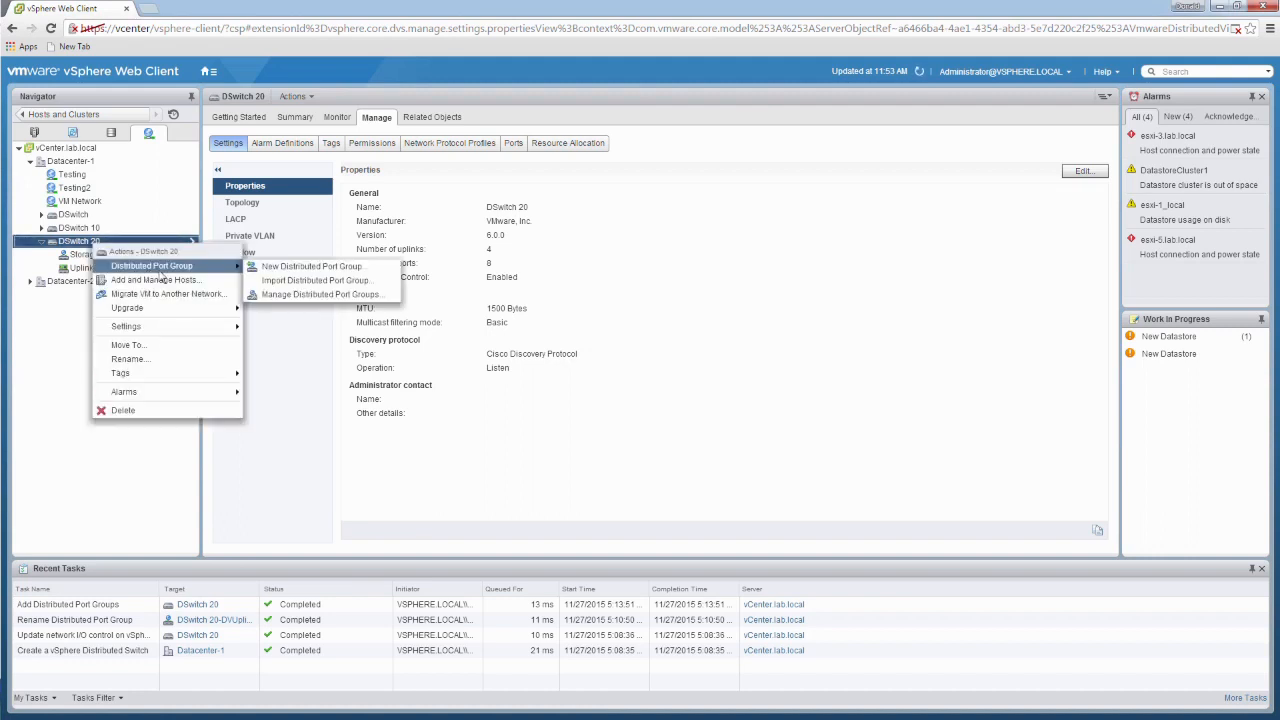
click(300, 268)
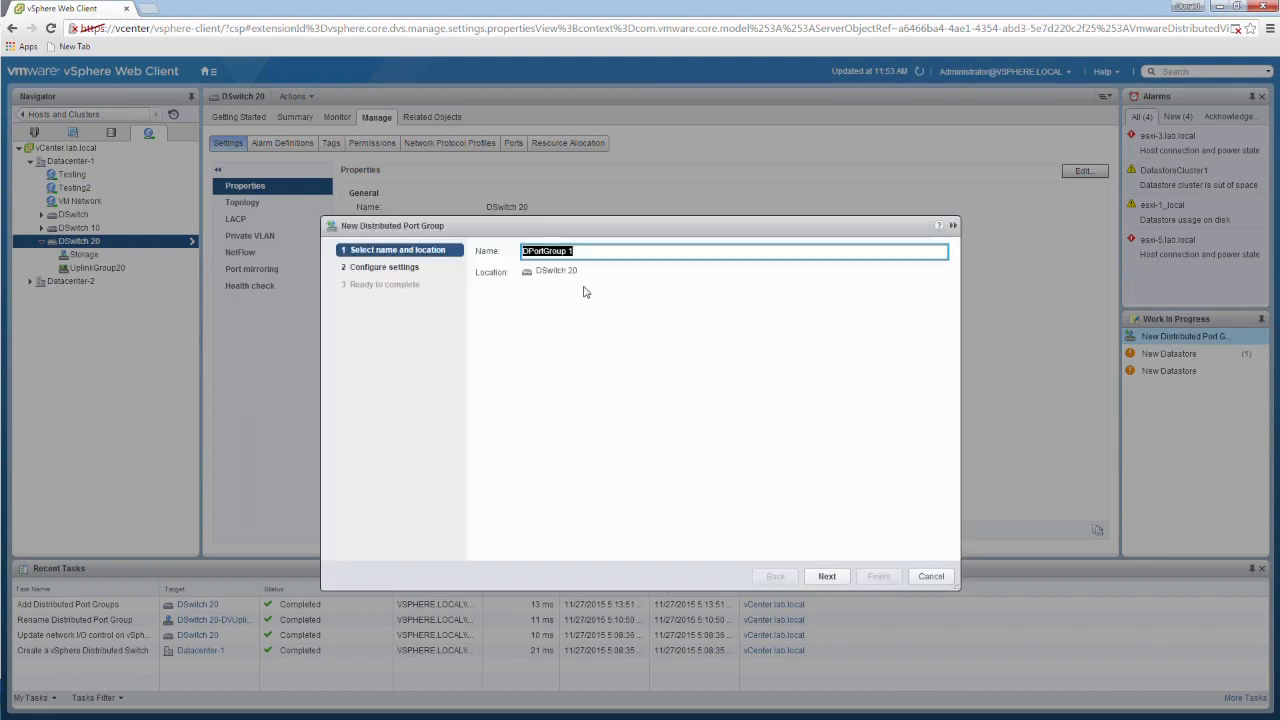
key(BackSpace)
text(vMotion)
click(831, 577)
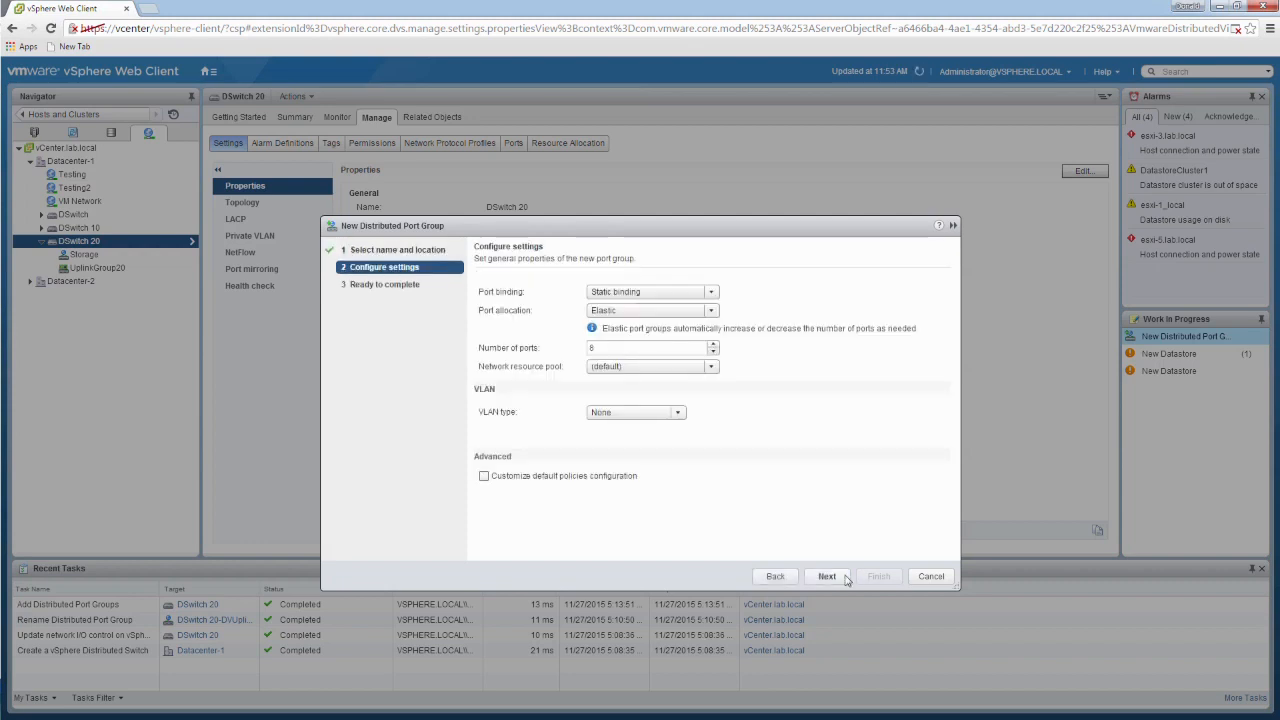
click(840, 578)
click(877, 577)
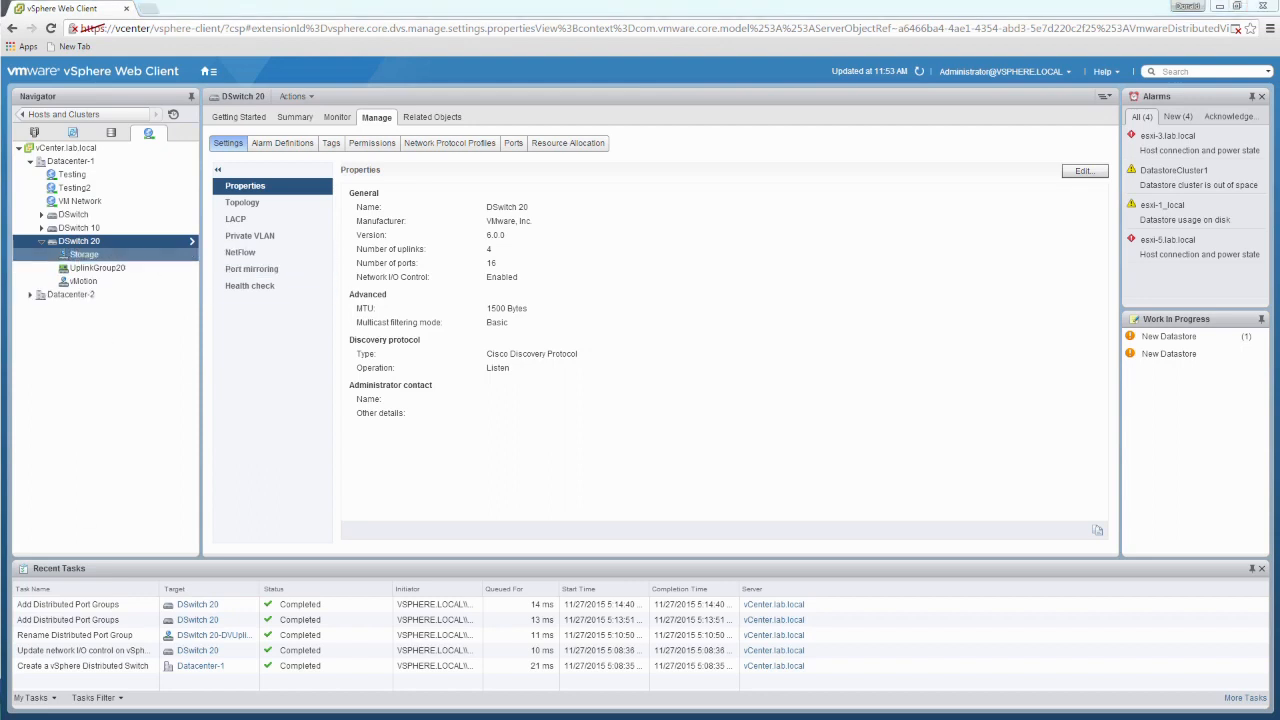
Step: Add a distributed port group named Management to DSwitch 20 with the default settings
right_click(107, 247)
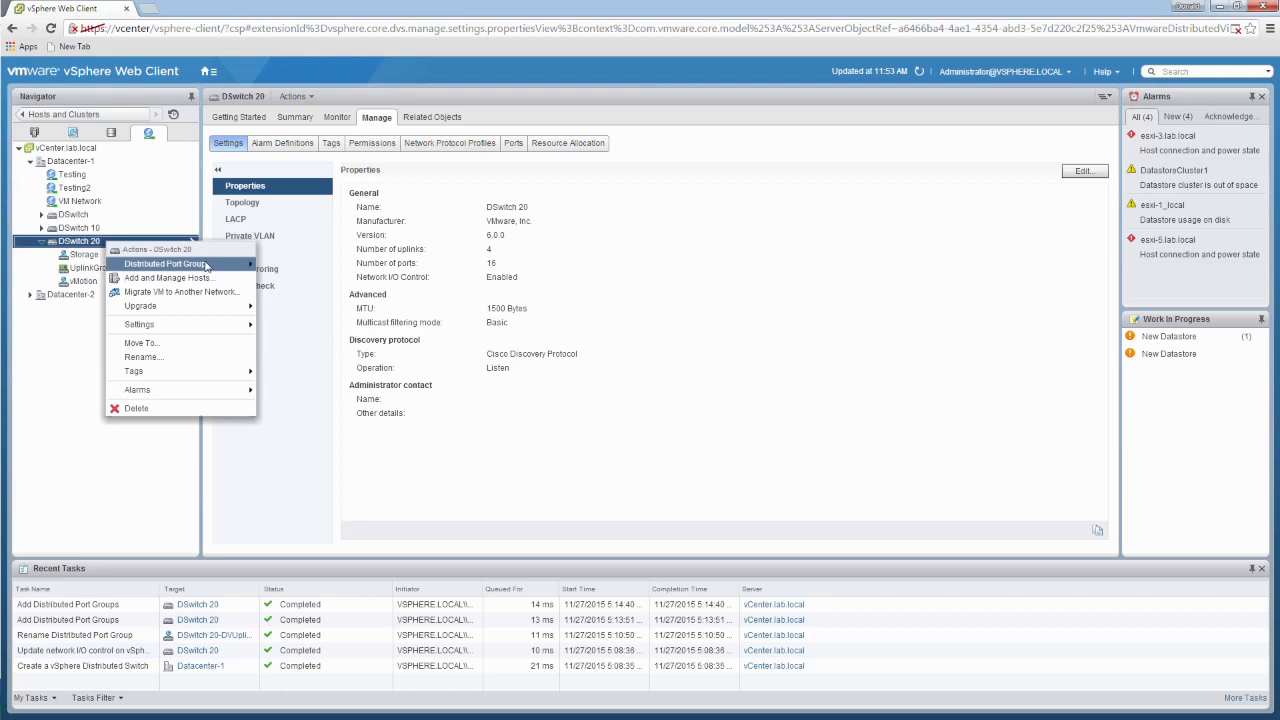
mouse_move(210, 266)
click(325, 264)
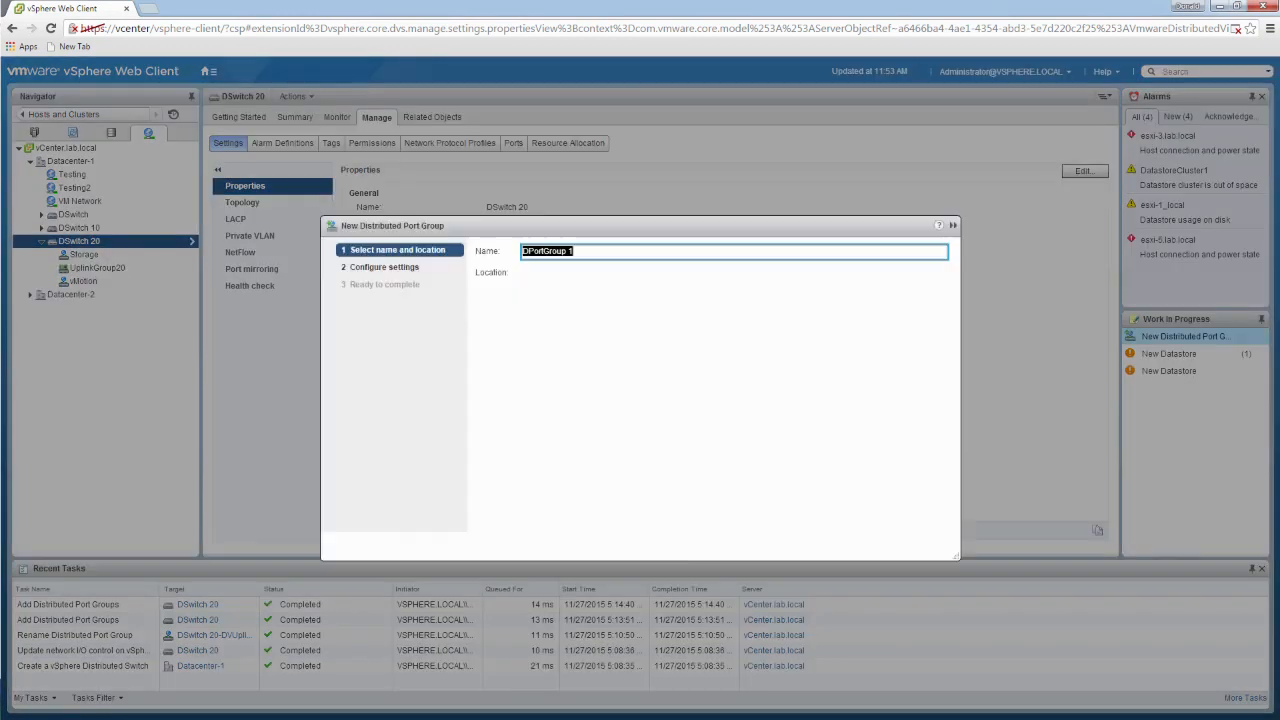
text(Management)
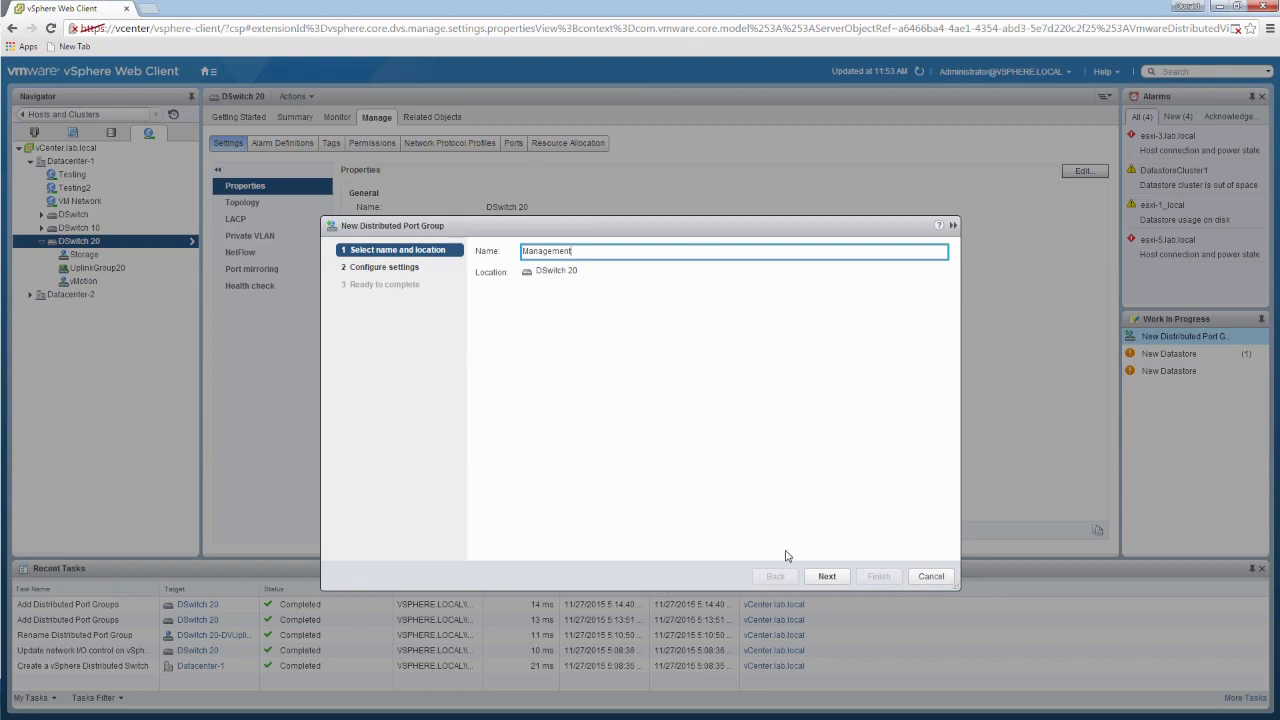
click(830, 577)
click(836, 578)
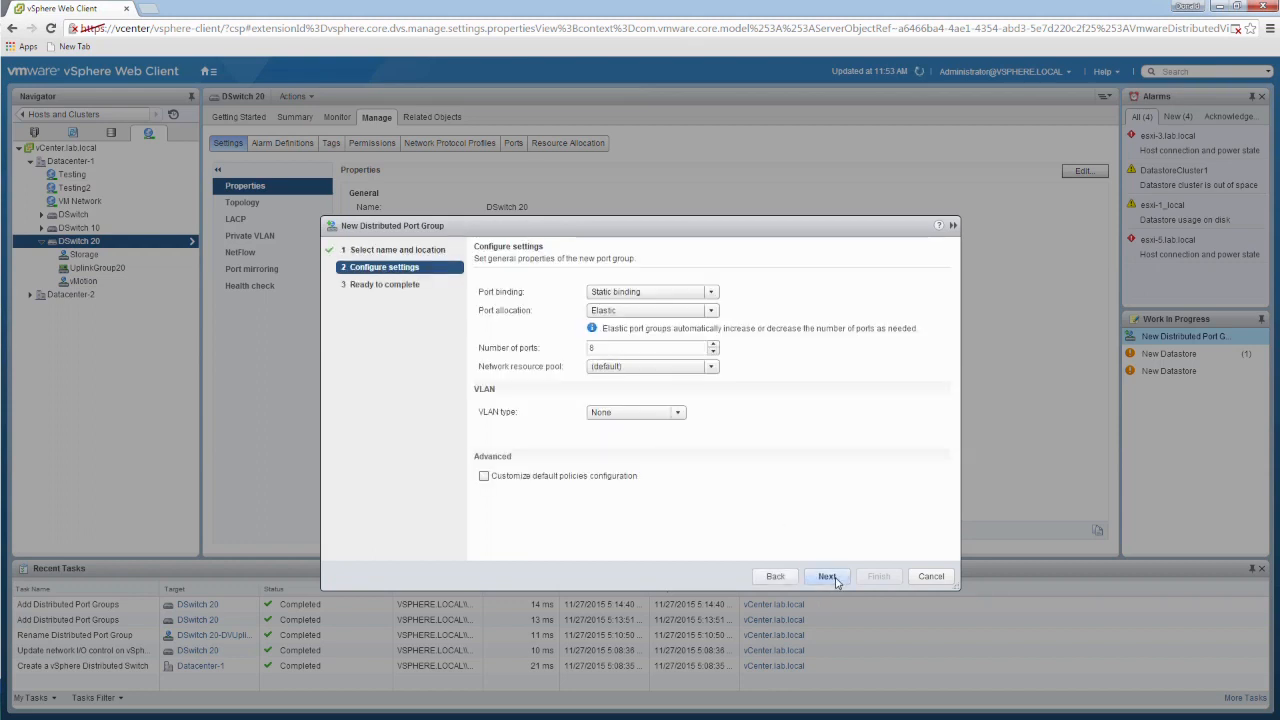
click(878, 577)
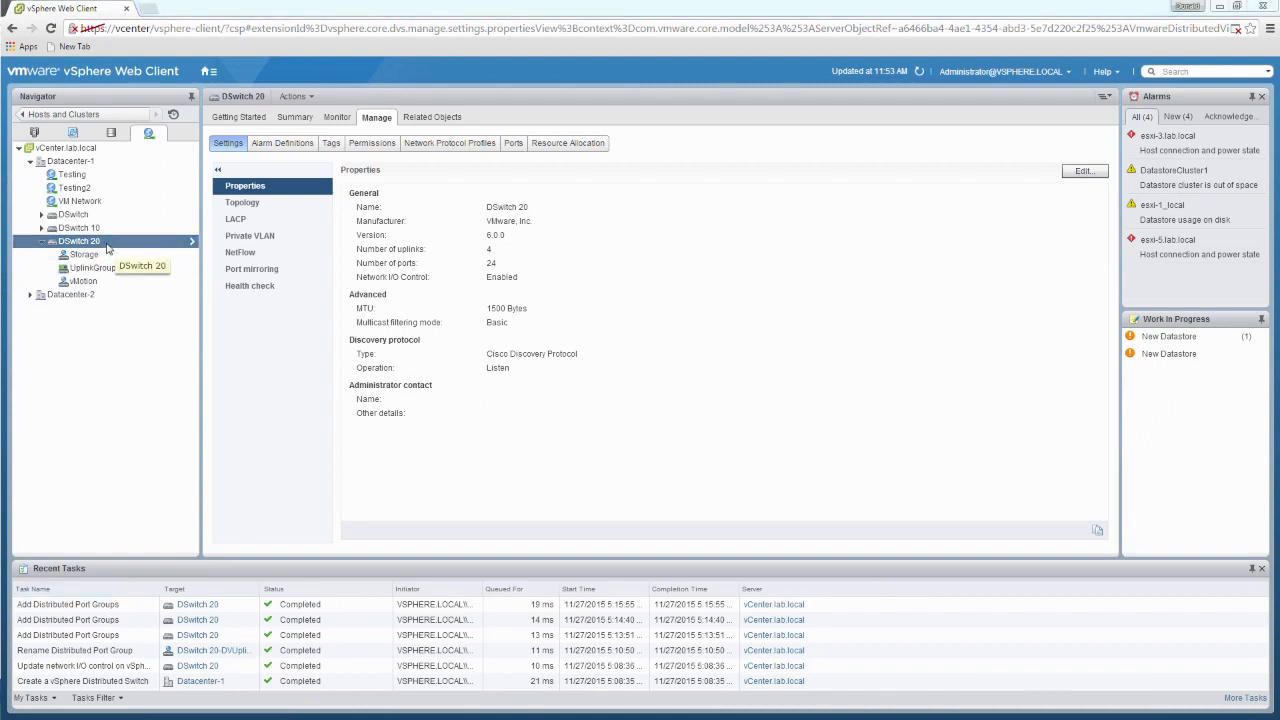
Step: Start adding hosts to DSwitch 20 and choose esxi-1.lab.local as the new host
right_click(106, 246)
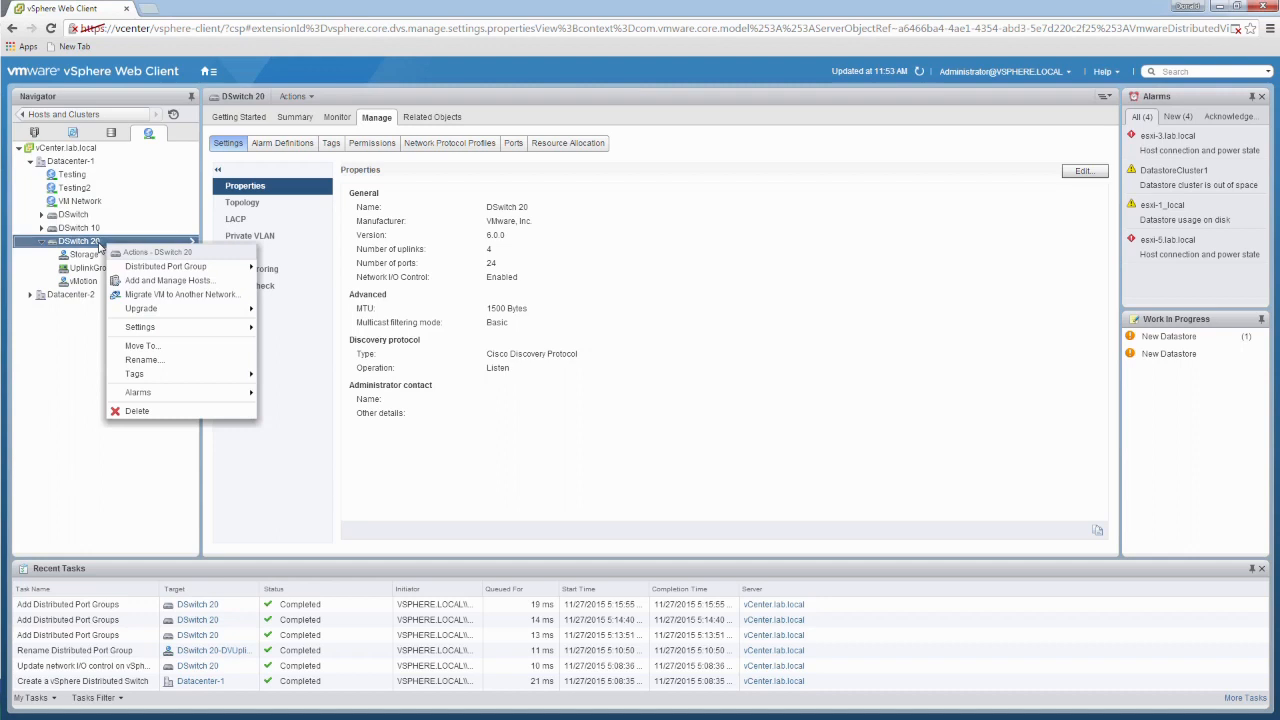
right_click(86, 245)
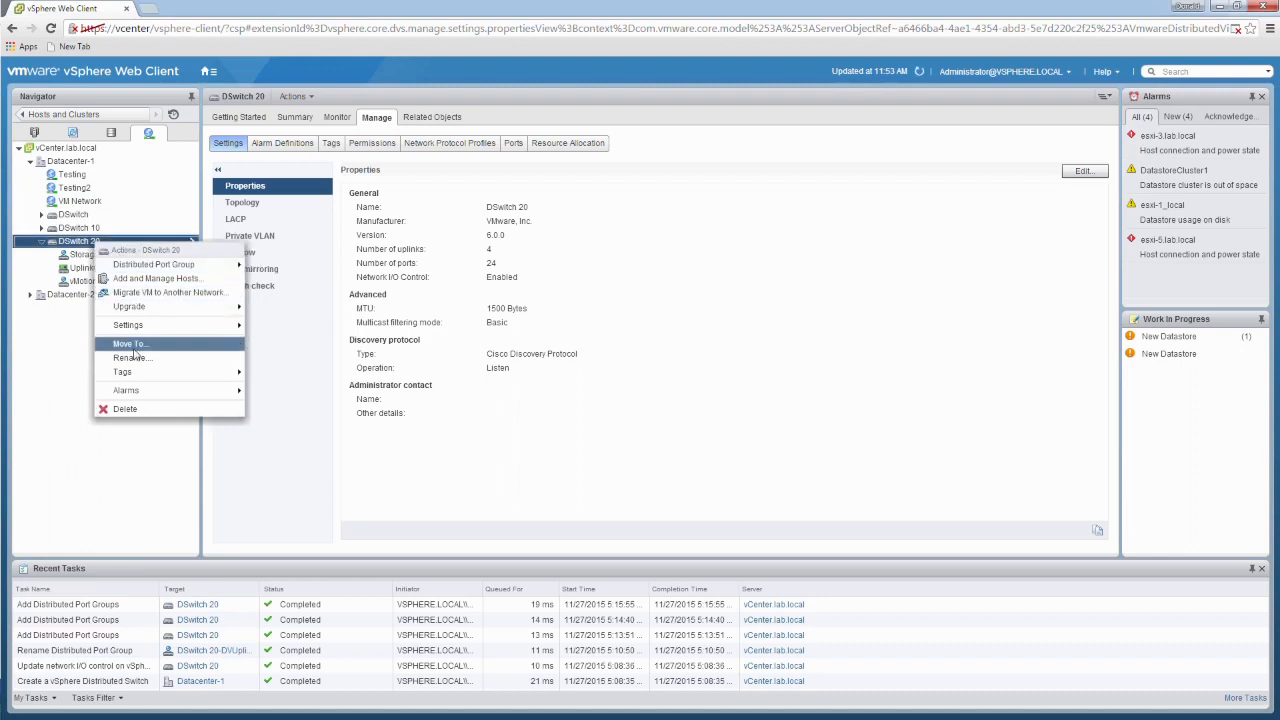
click(190, 284)
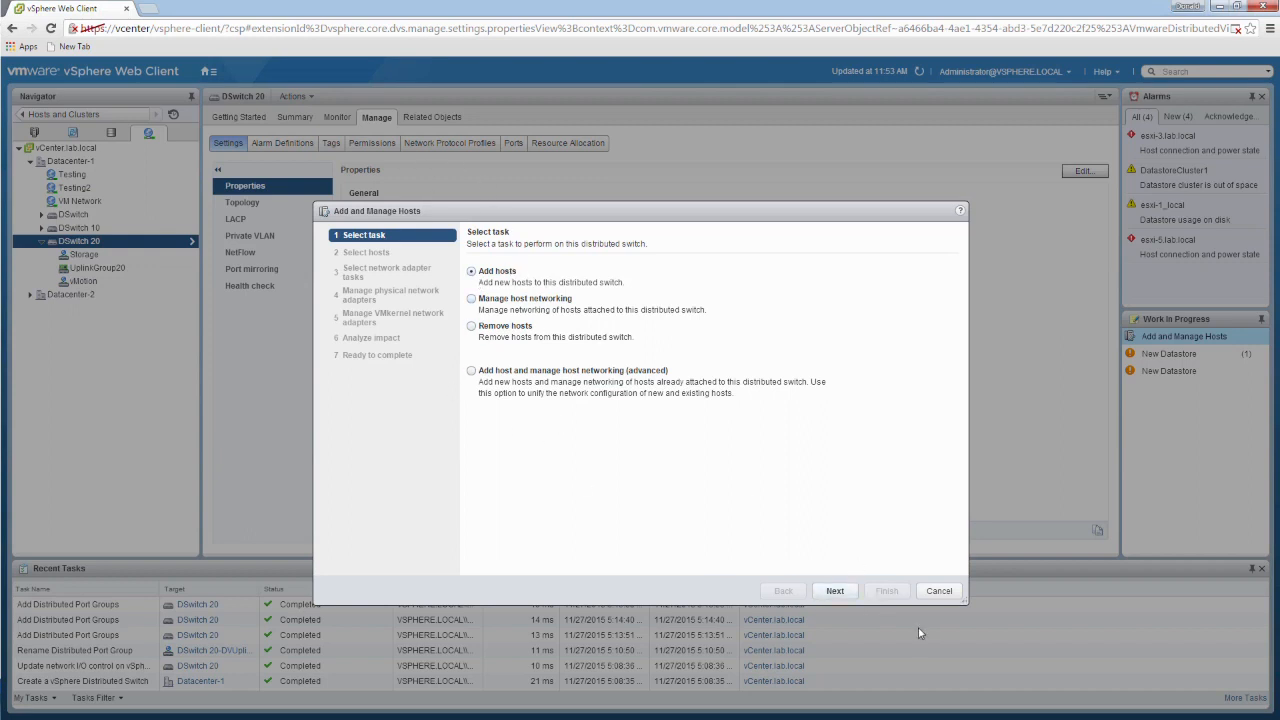
click(835, 591)
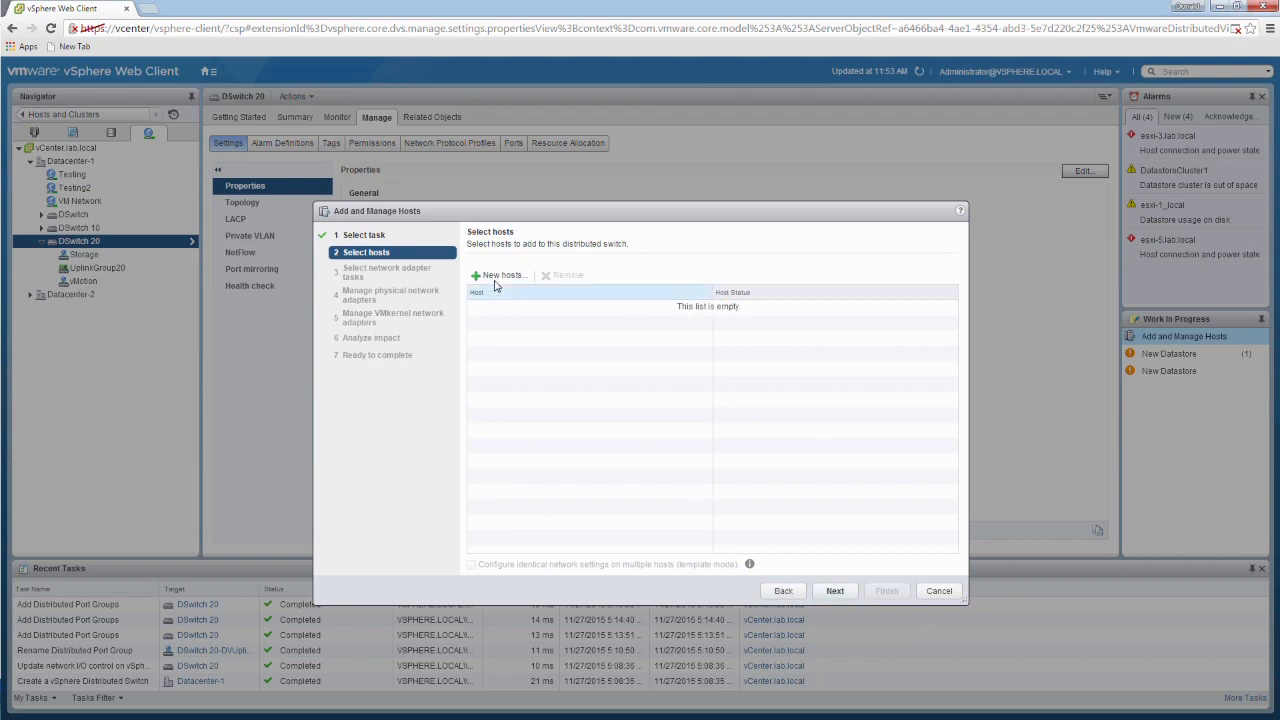
click(496, 278)
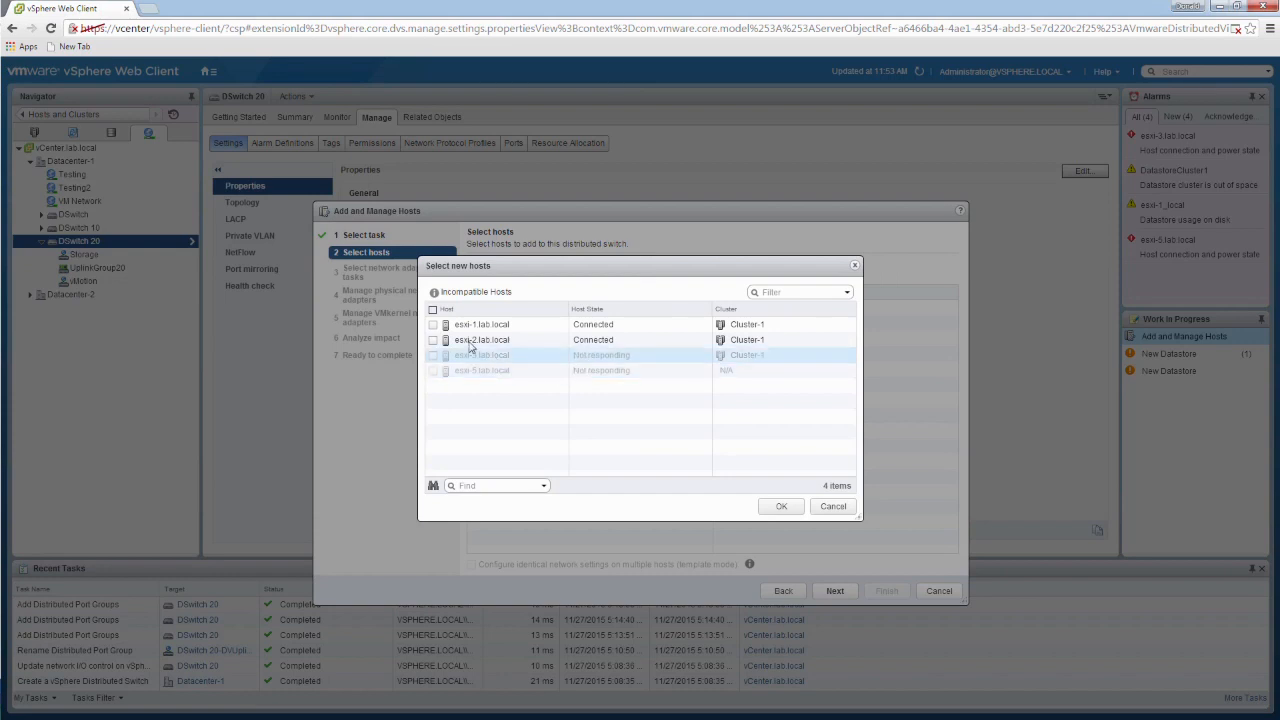
click(434, 325)
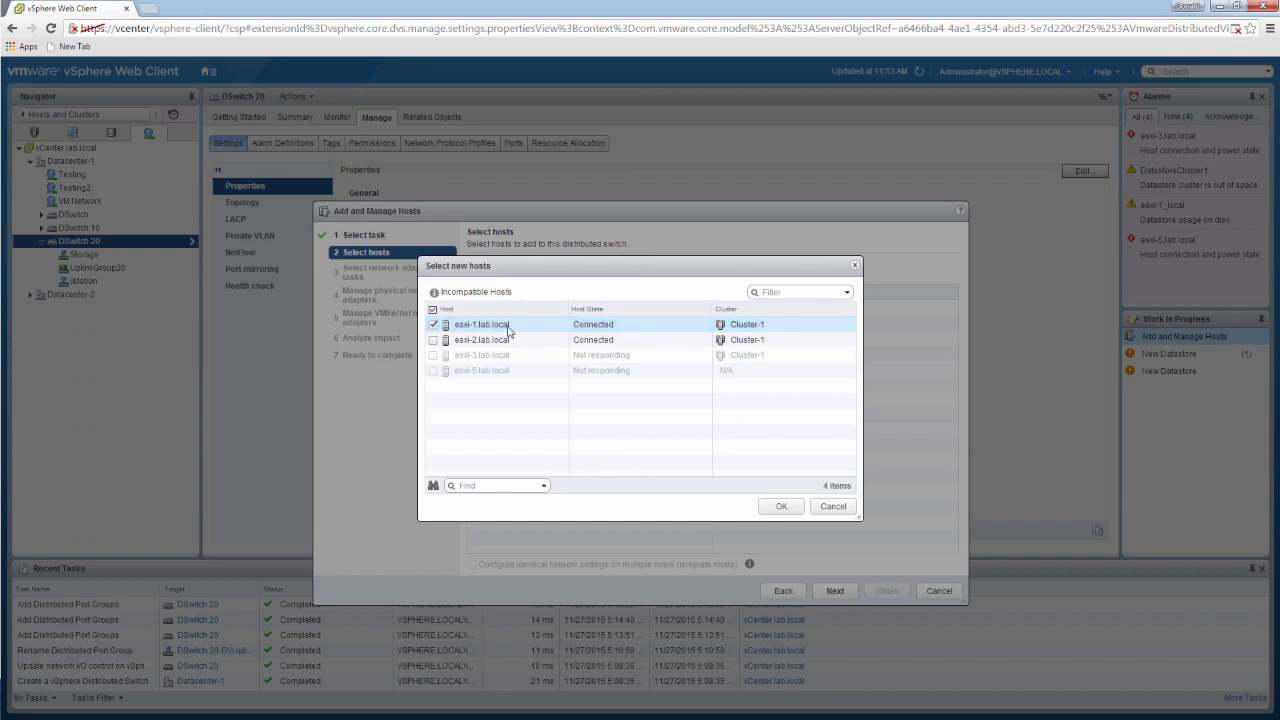
click(780, 507)
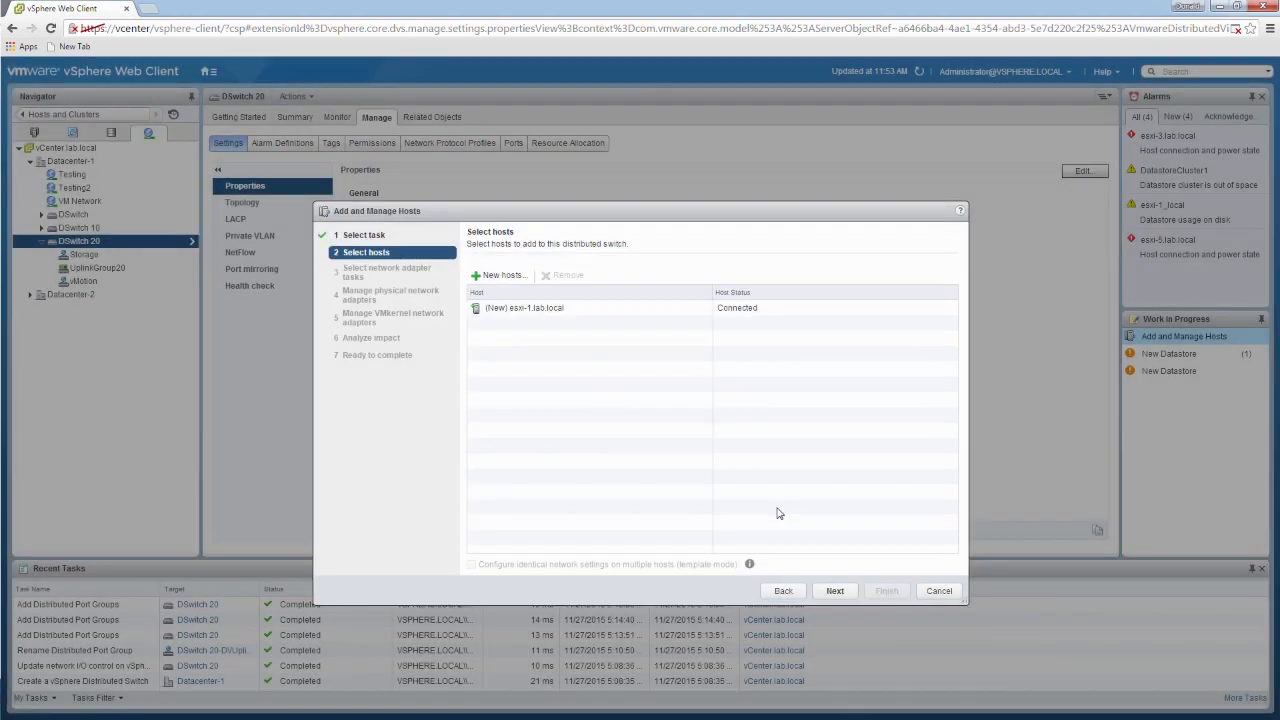
Step: Limit the network adapter tasks to managing physical adapters by excluding VMkernel adapter management
click(834, 591)
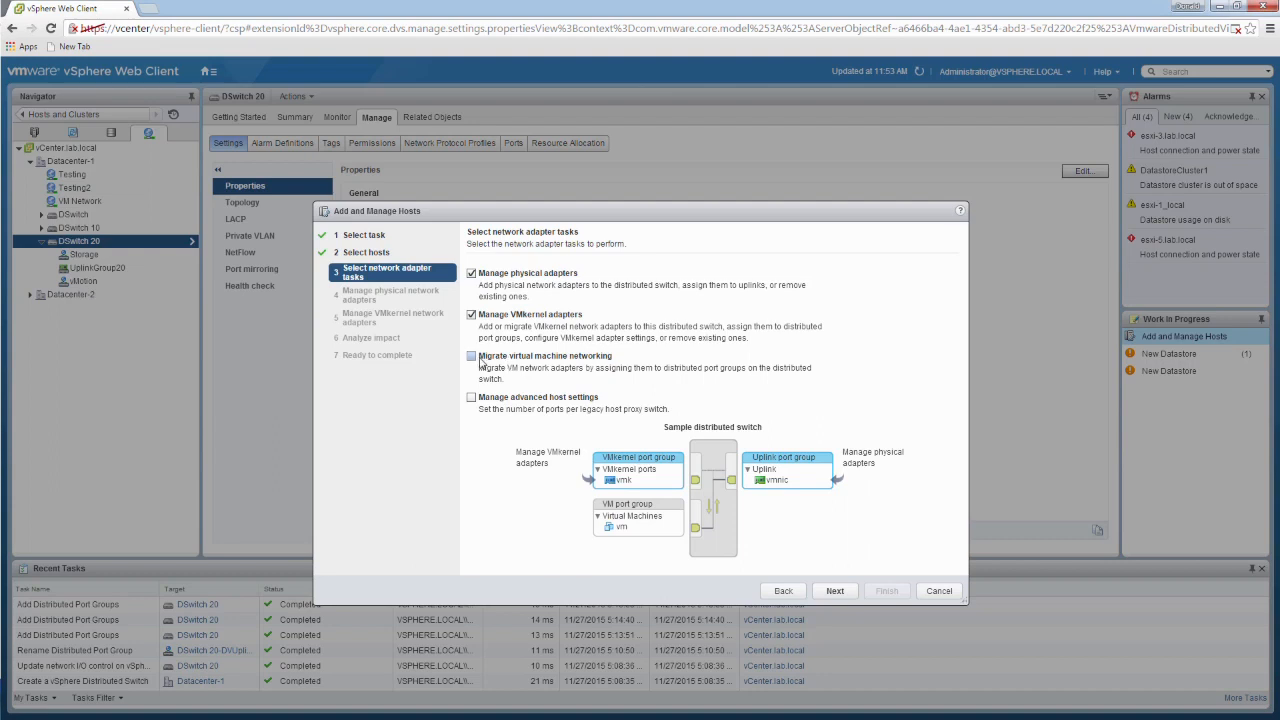
click(472, 315)
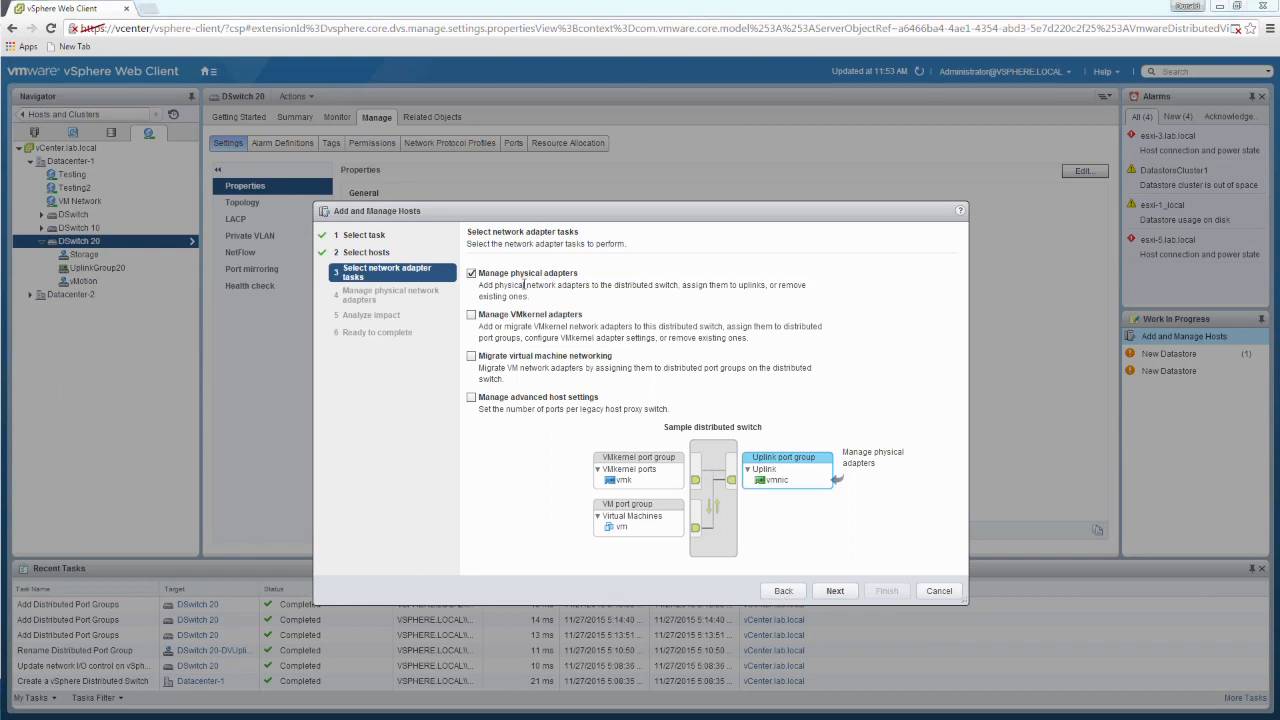
click(847, 596)
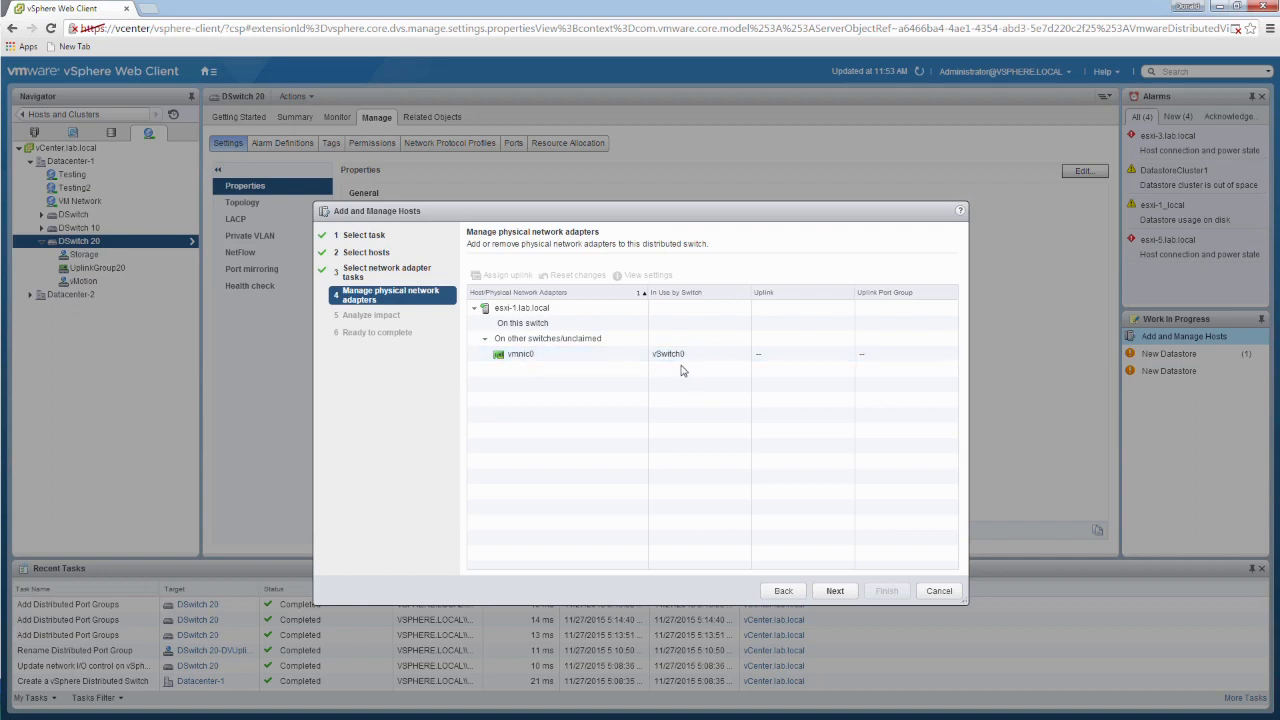
Step: Assign the physical adapter vmnic0 of esxi-1.lab.local to Uplink 1 on DSwitch 20
click(522, 358)
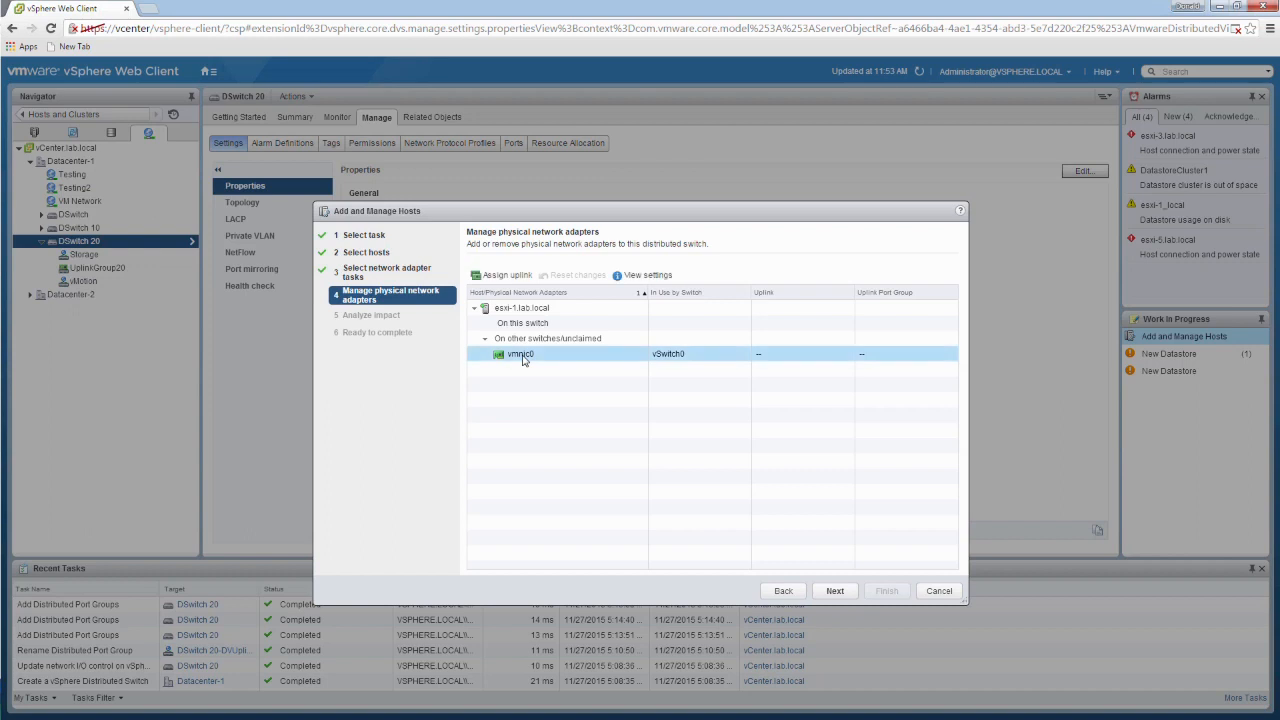
click(519, 275)
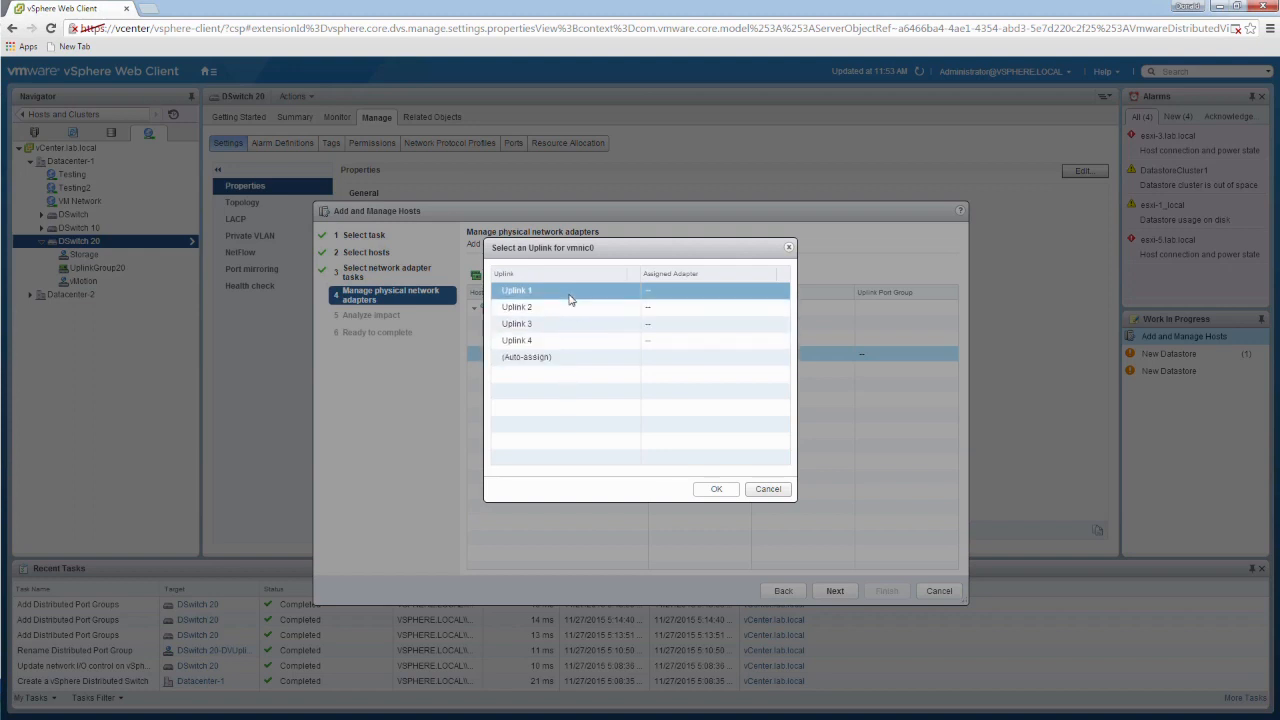
drag(601, 254, 873, 236)
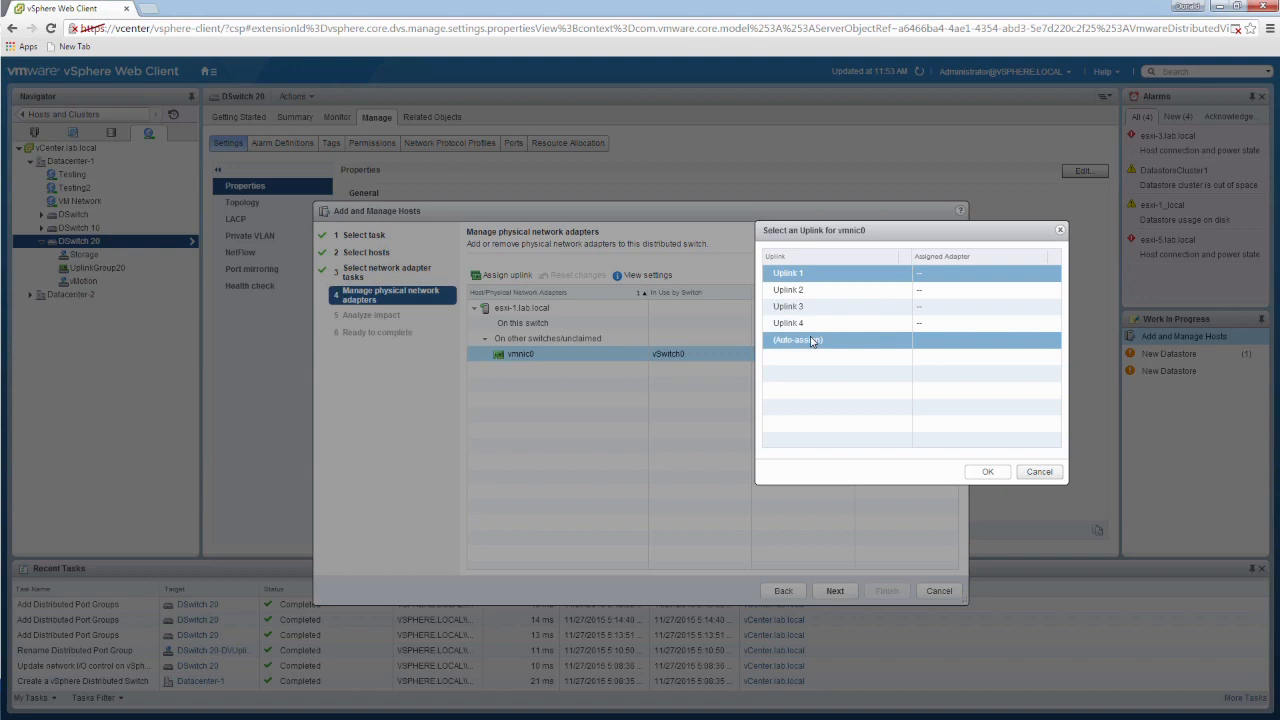
click(988, 472)
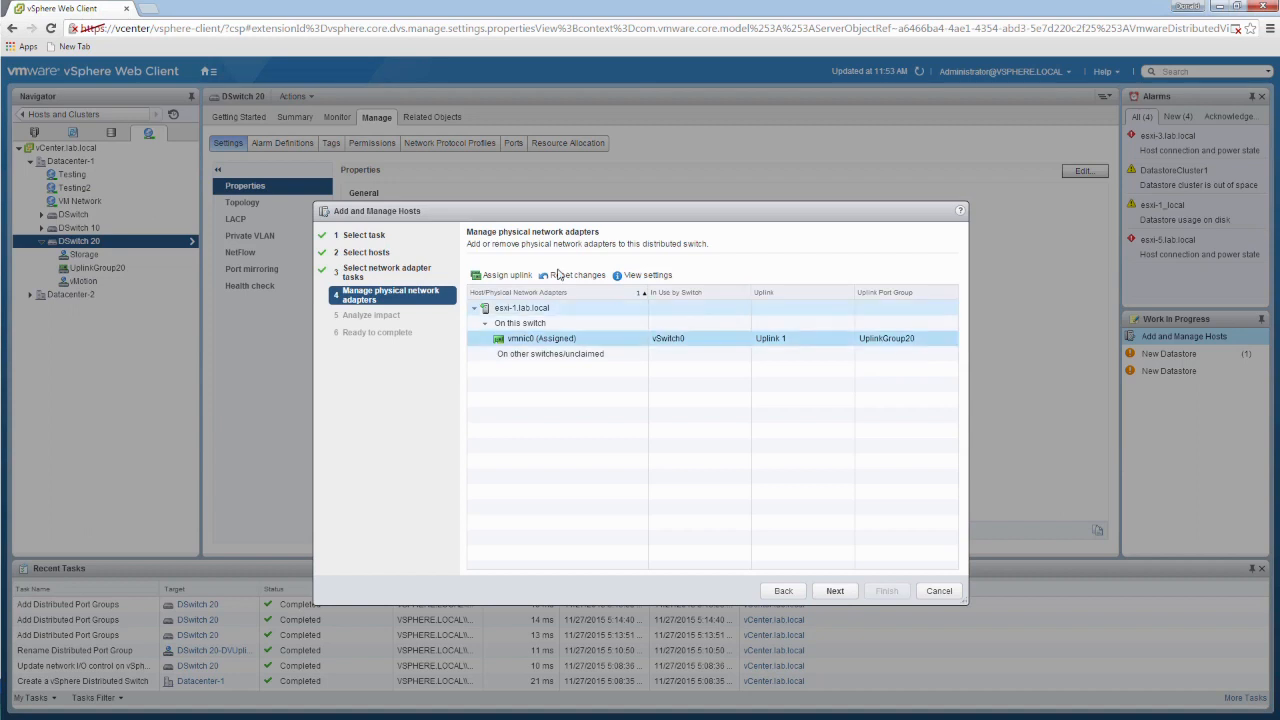
Step: View the detailed settings of the assigned adapter vmnic0, and close them
click(656, 275)
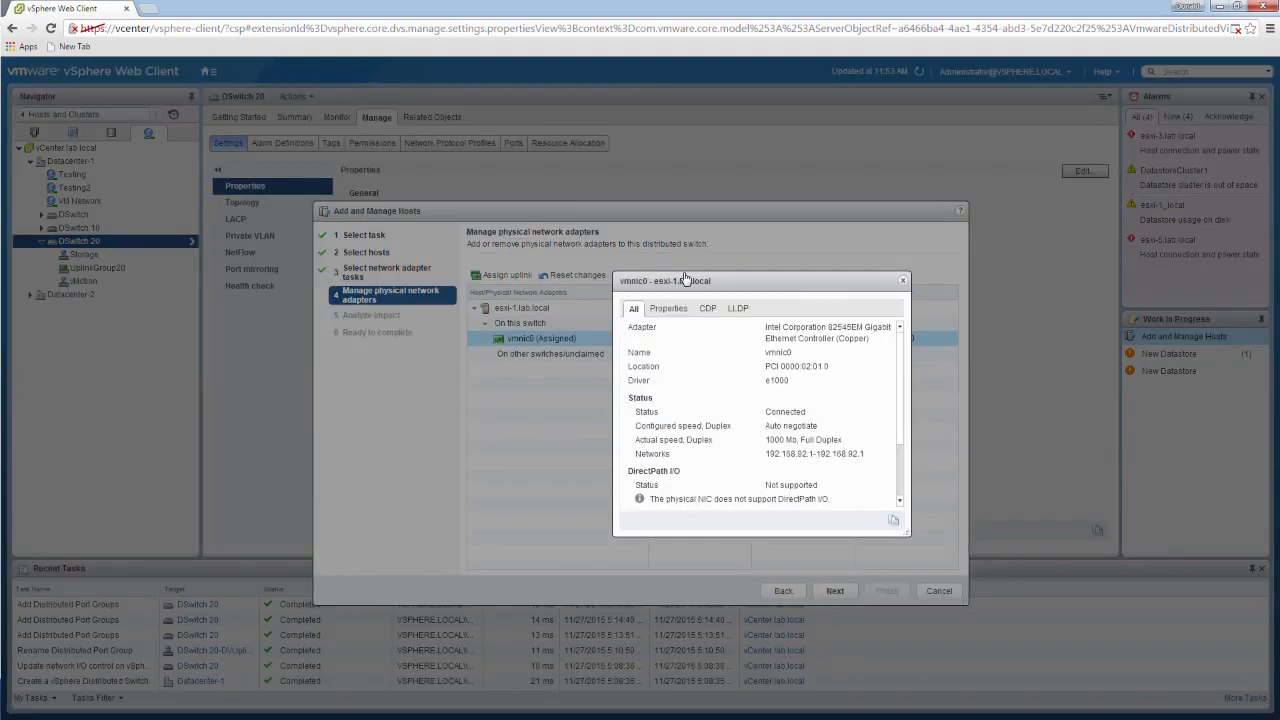
drag(706, 284, 690, 308)
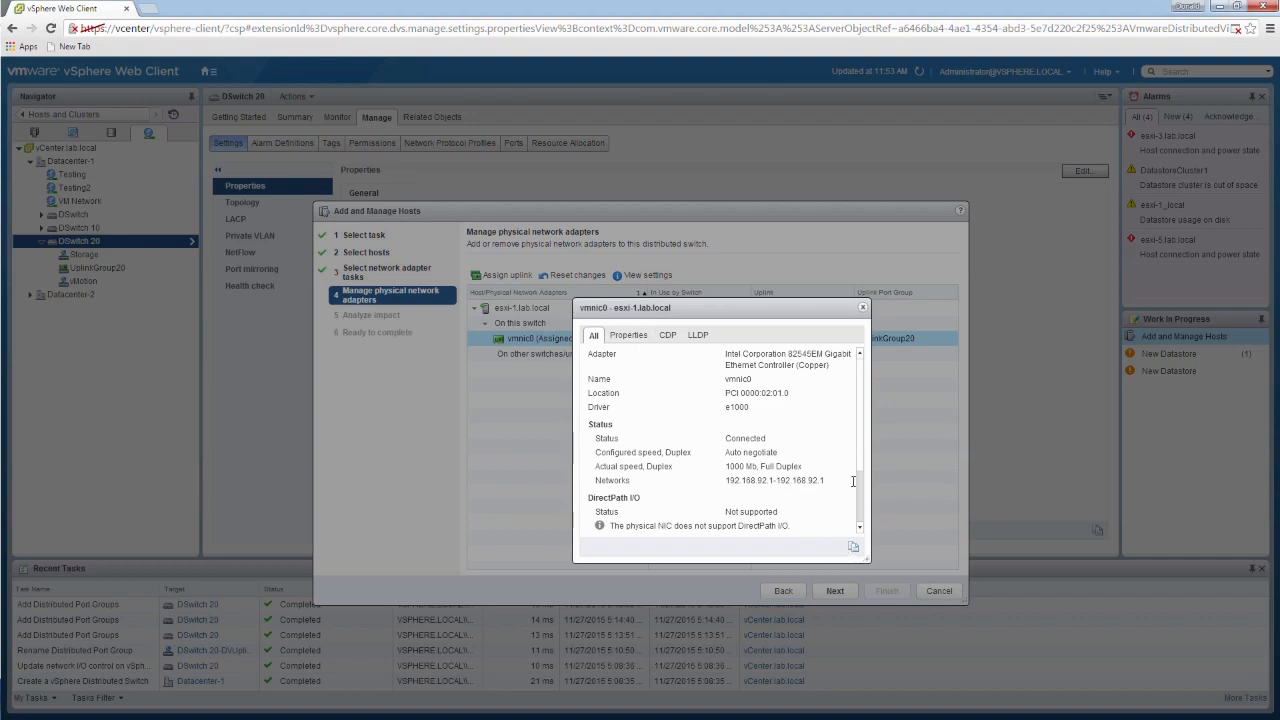
click(861, 311)
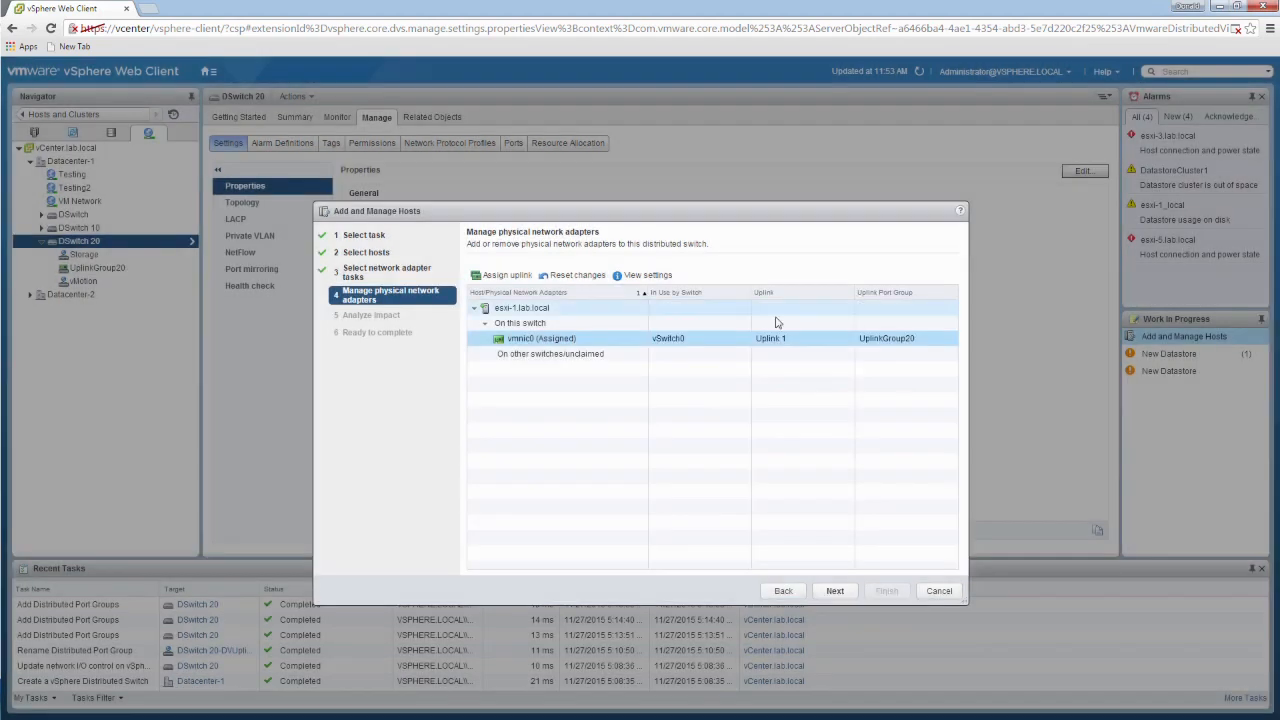
Step: Review the impact analysis and final summary for adding the host, and cancel the wizard without applying the changes
click(855, 592)
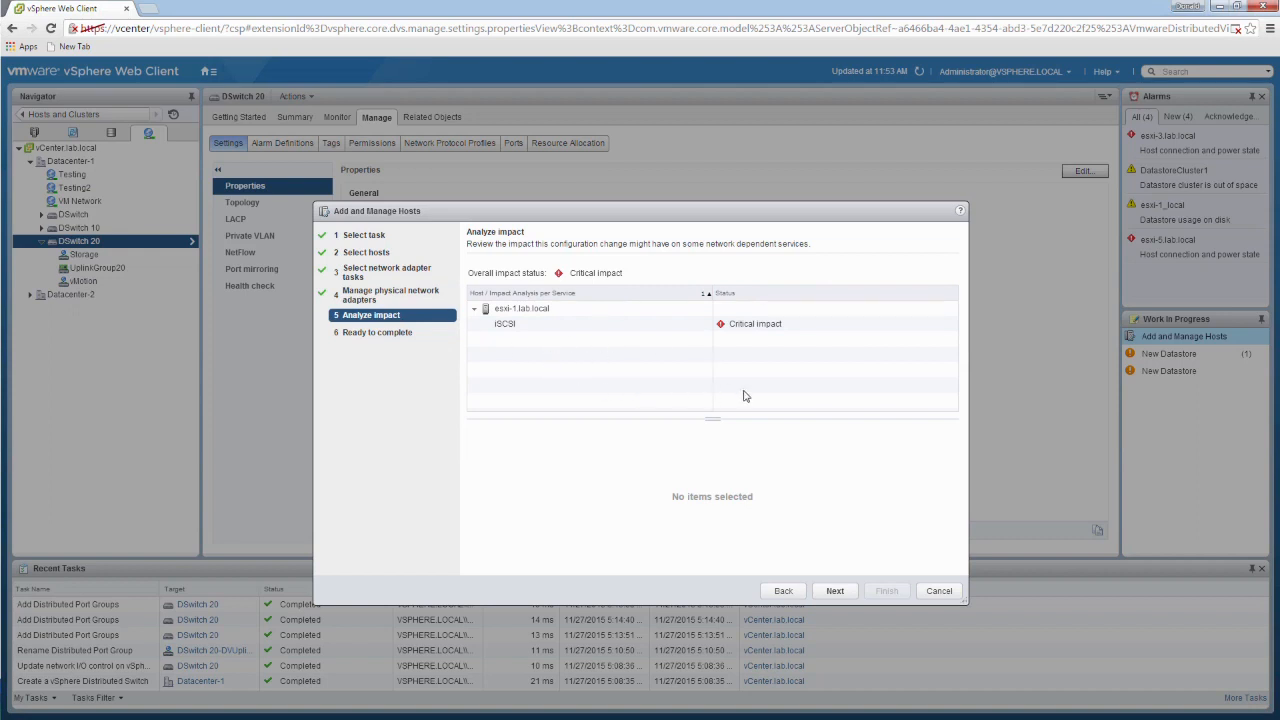
click(837, 592)
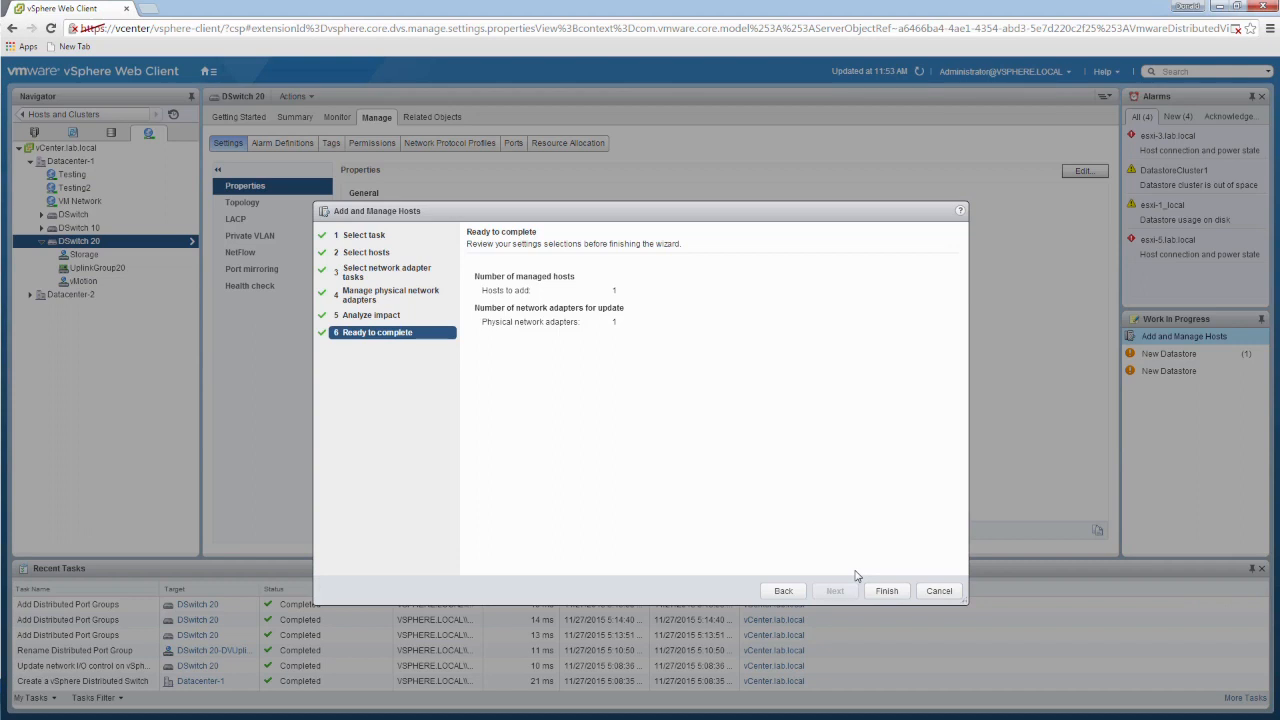
click(940, 591)
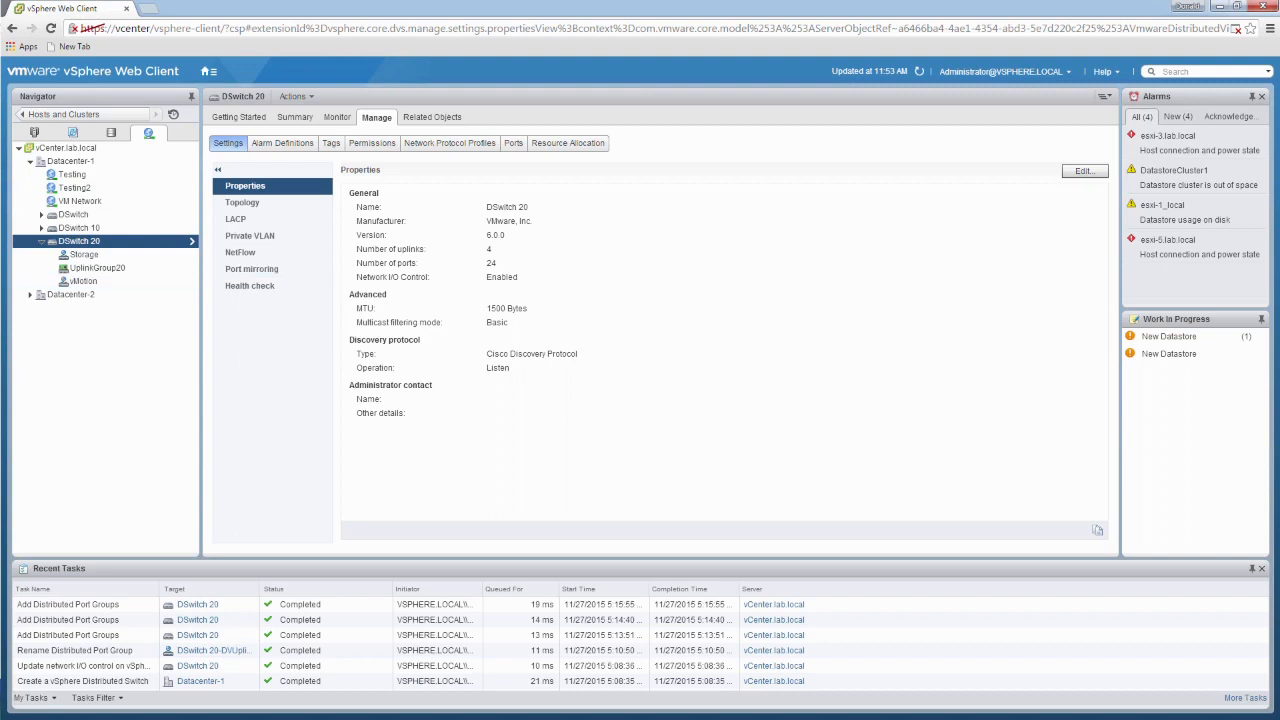
Step: Check which attached hosts are available for host networking management on DSwitch 20, and cancel the wizard
right_click(92, 268)
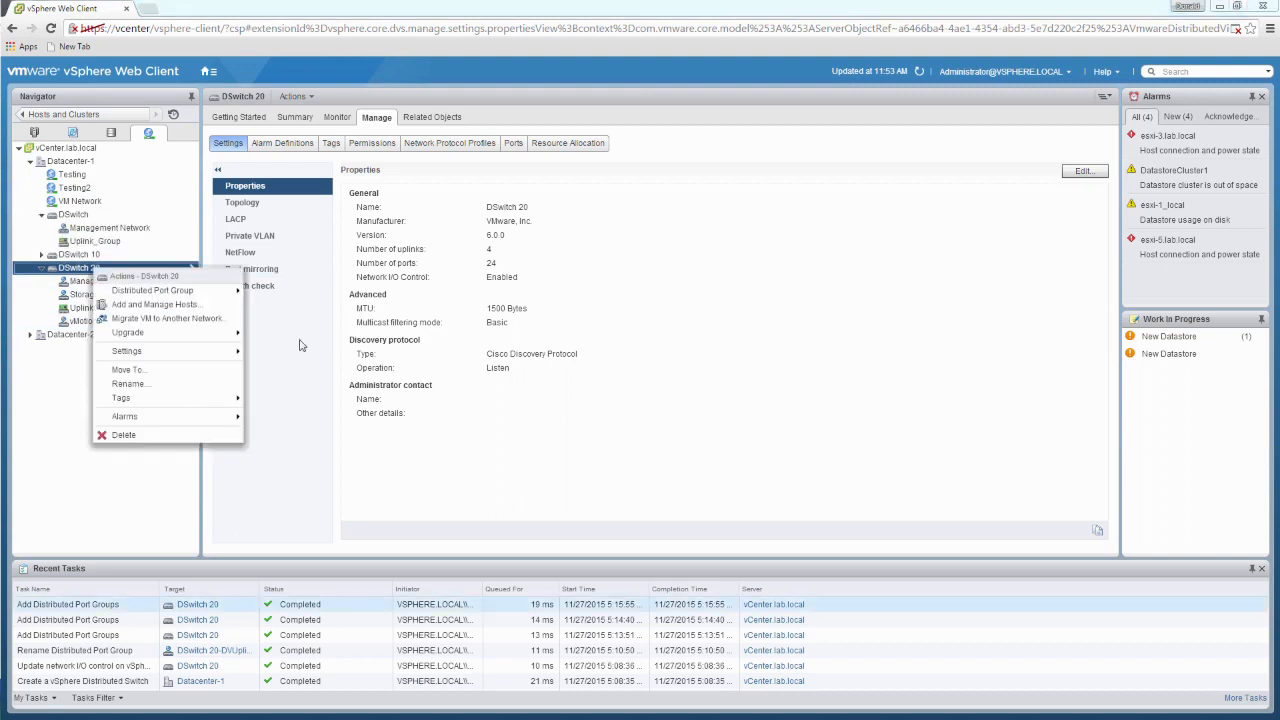
click(431, 409)
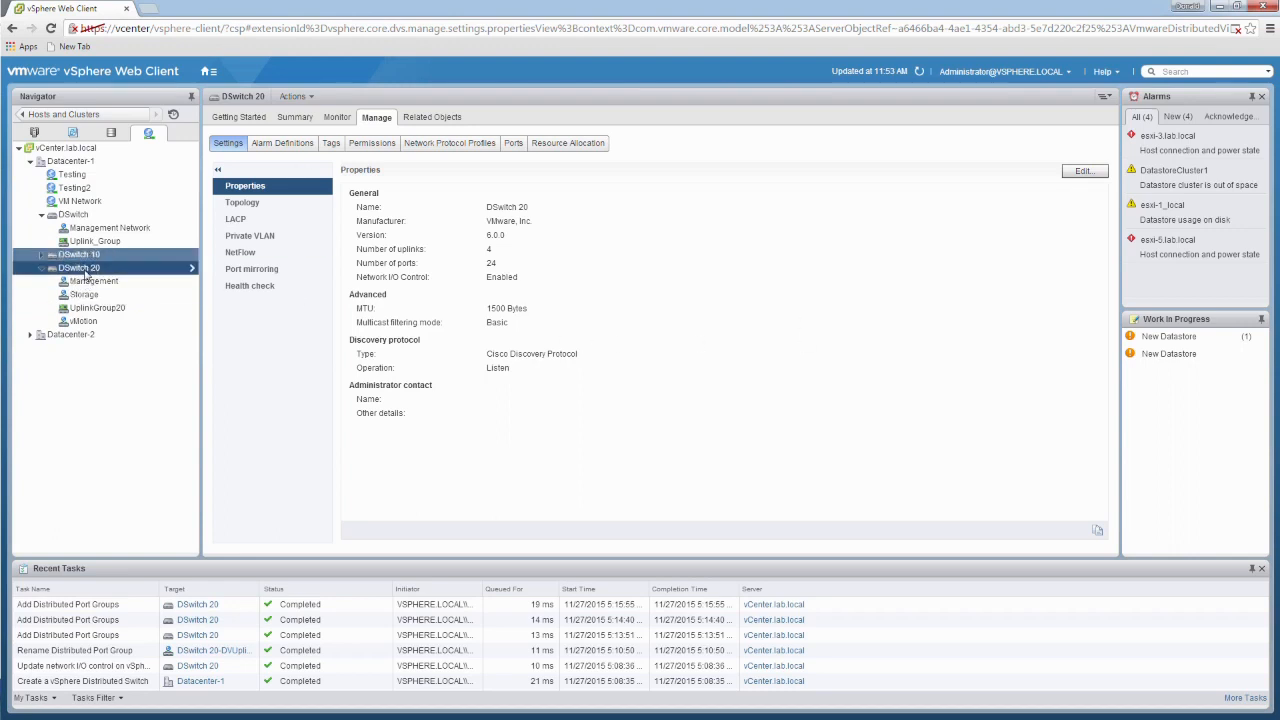
right_click(90, 272)
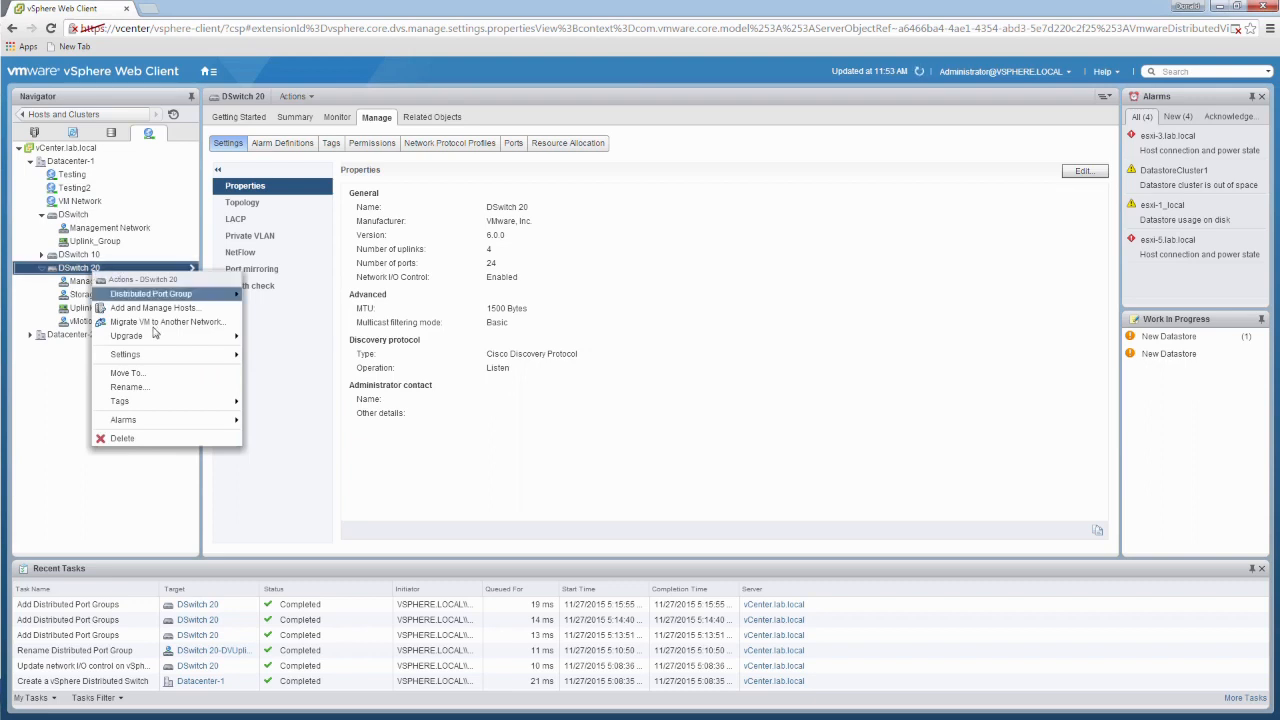
mouse_move(155, 340)
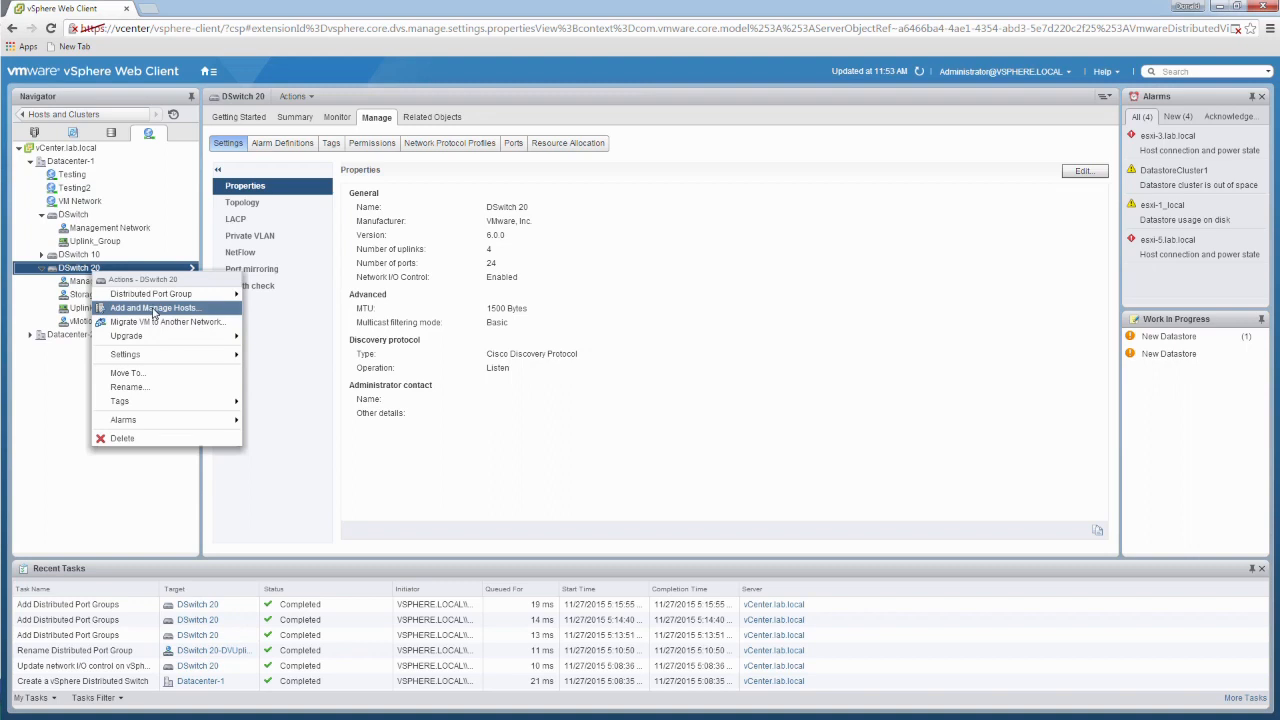
click(154, 308)
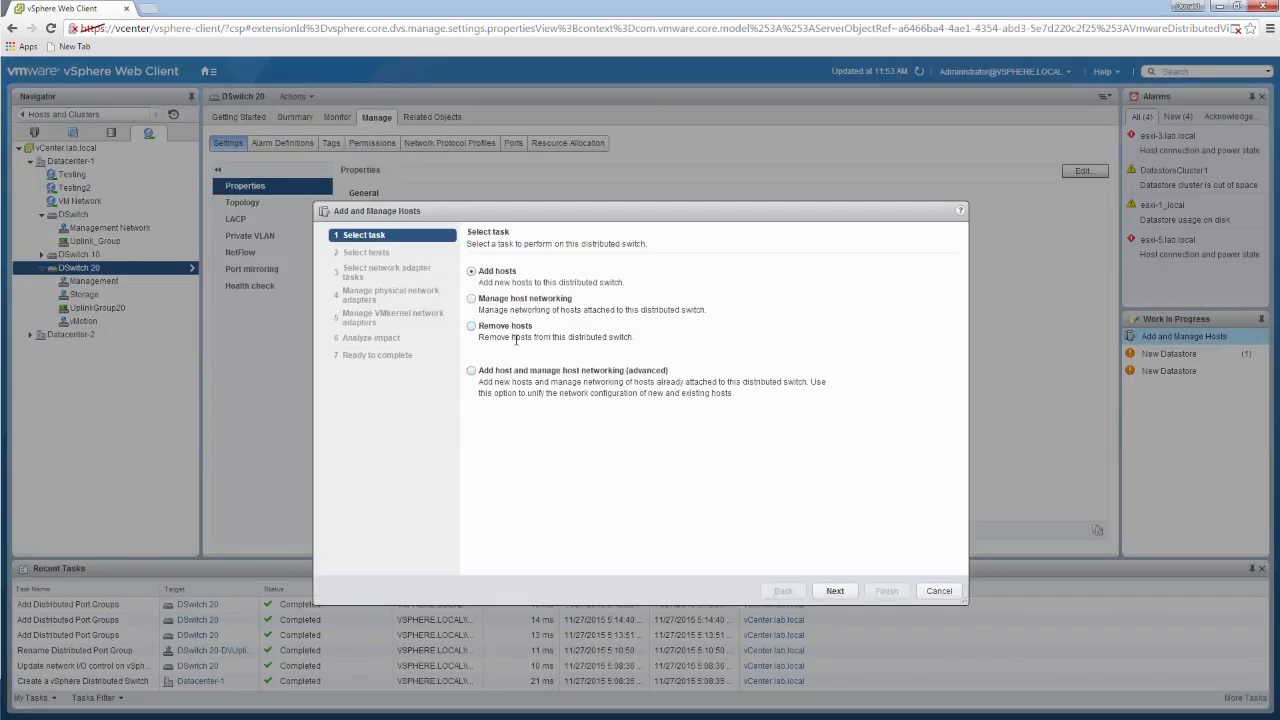
click(472, 300)
click(835, 591)
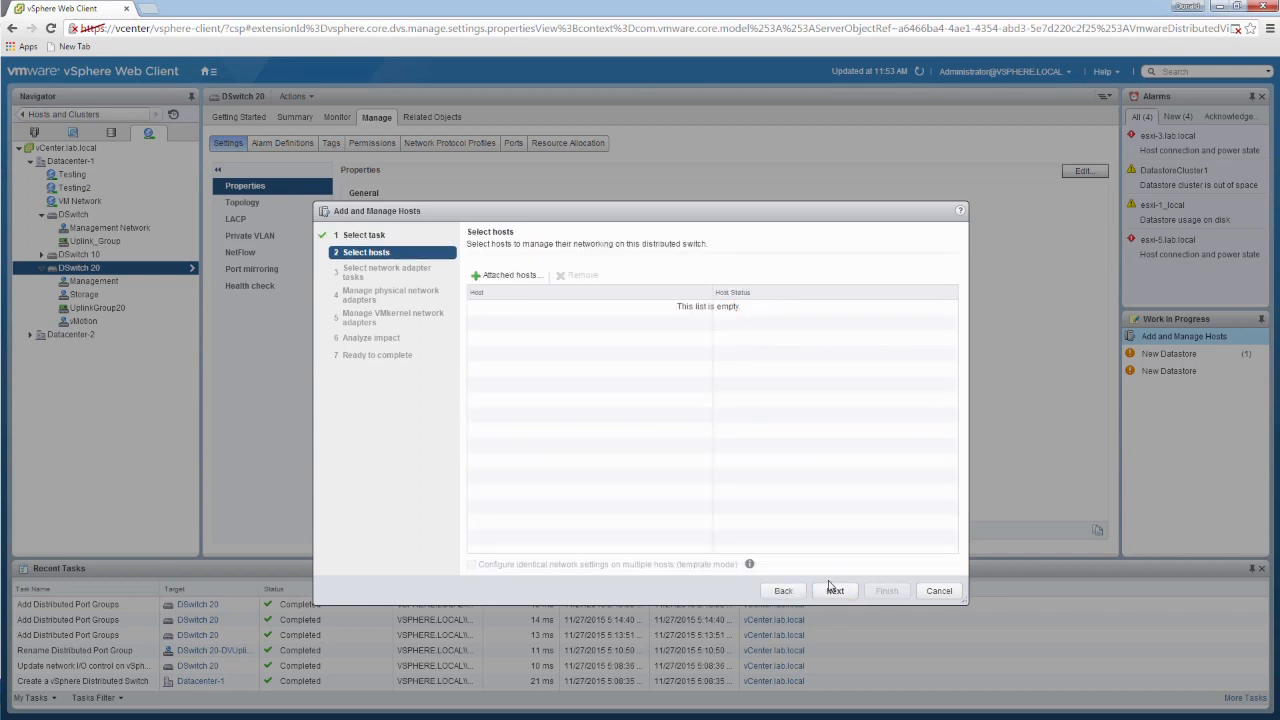
click(520, 284)
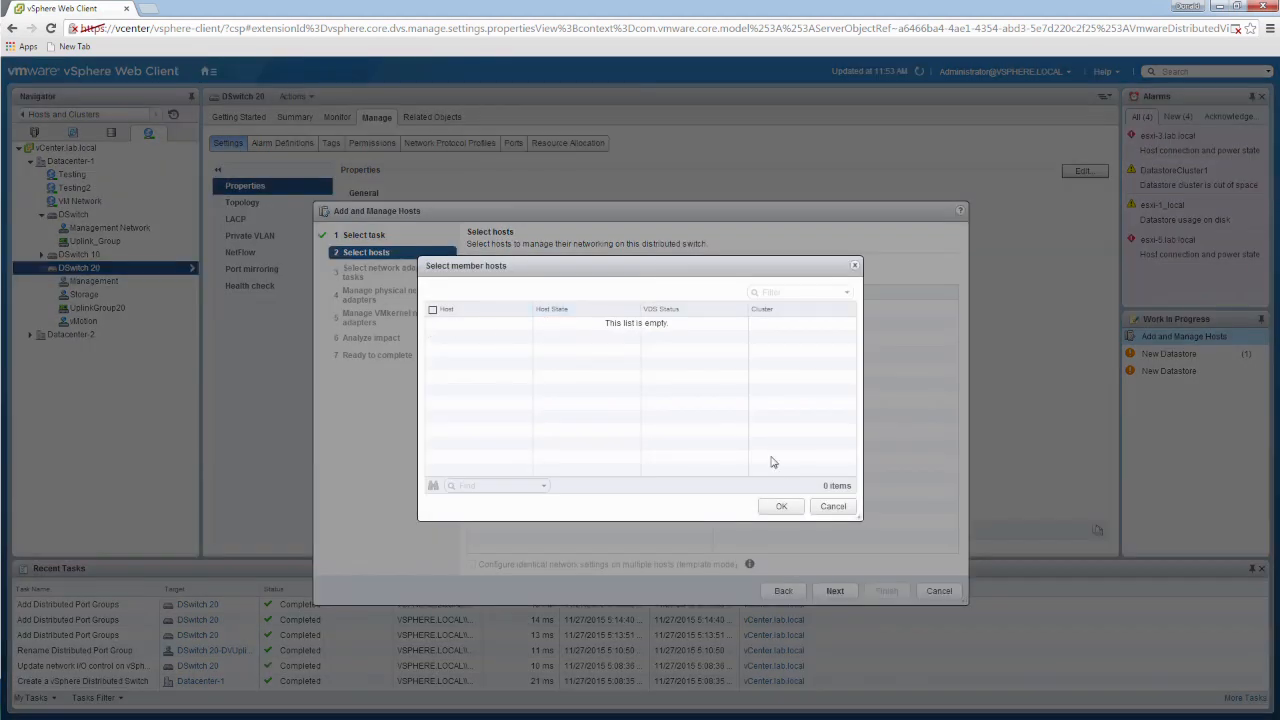
click(833, 507)
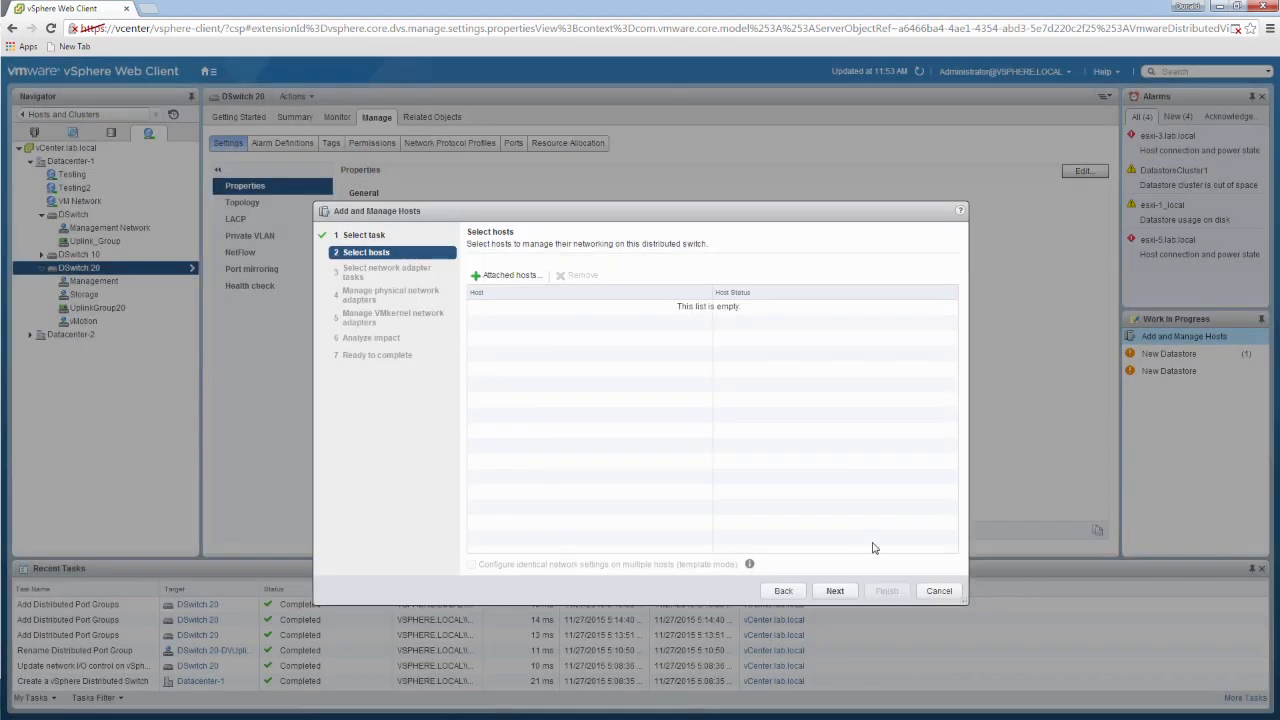
click(940, 591)
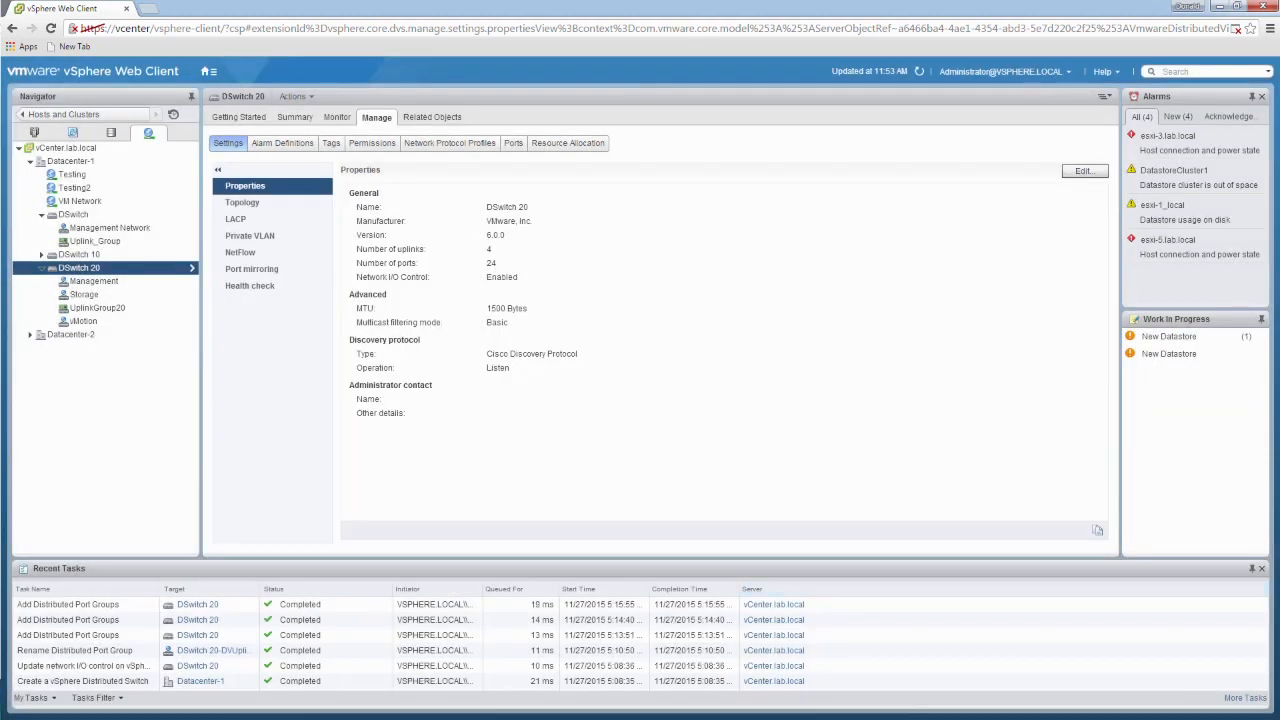
Step: Start managing host networking on DSwitch and choose esxi-2.lab.local as the member host
click(74, 214)
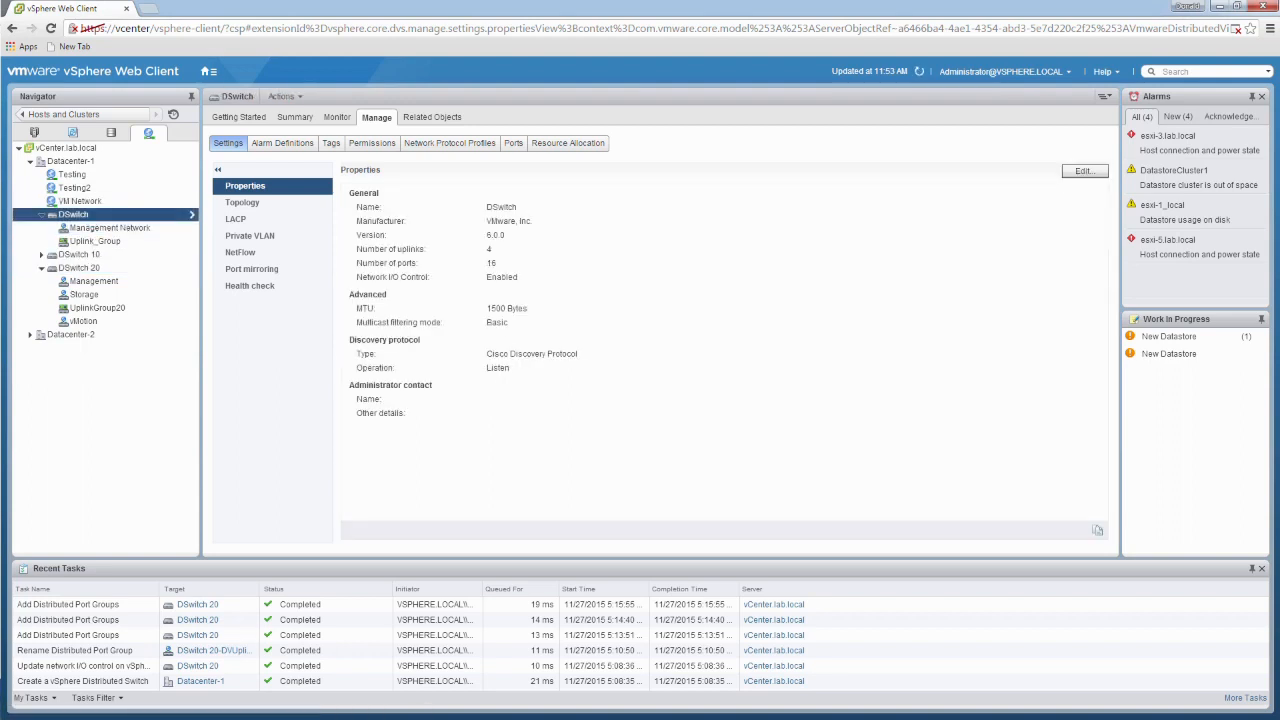
right_click(102, 217)
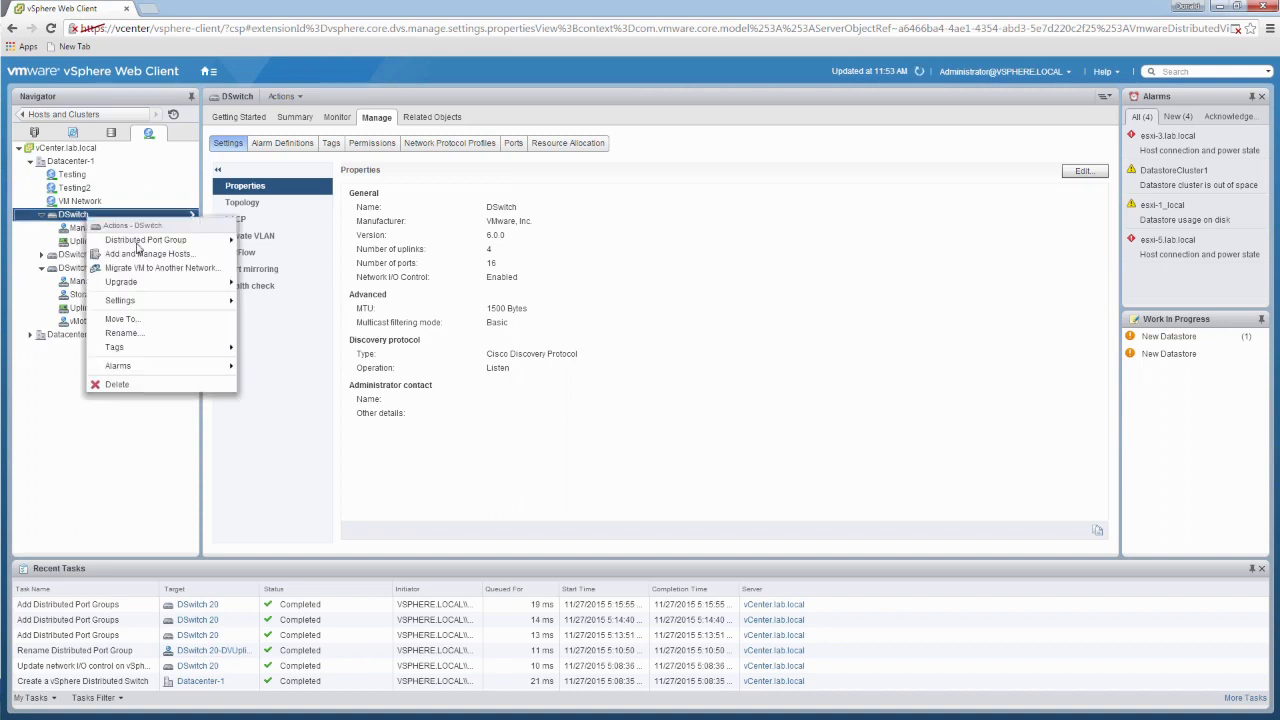
click(145, 256)
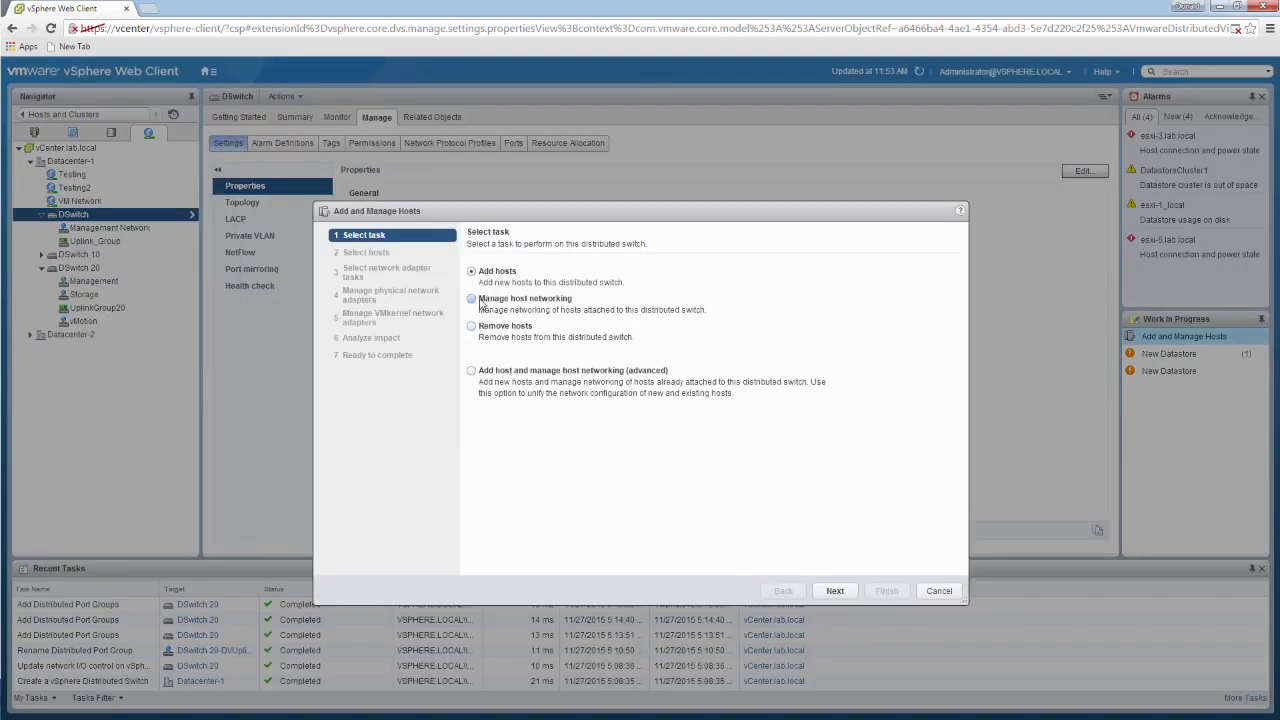
click(472, 299)
click(835, 590)
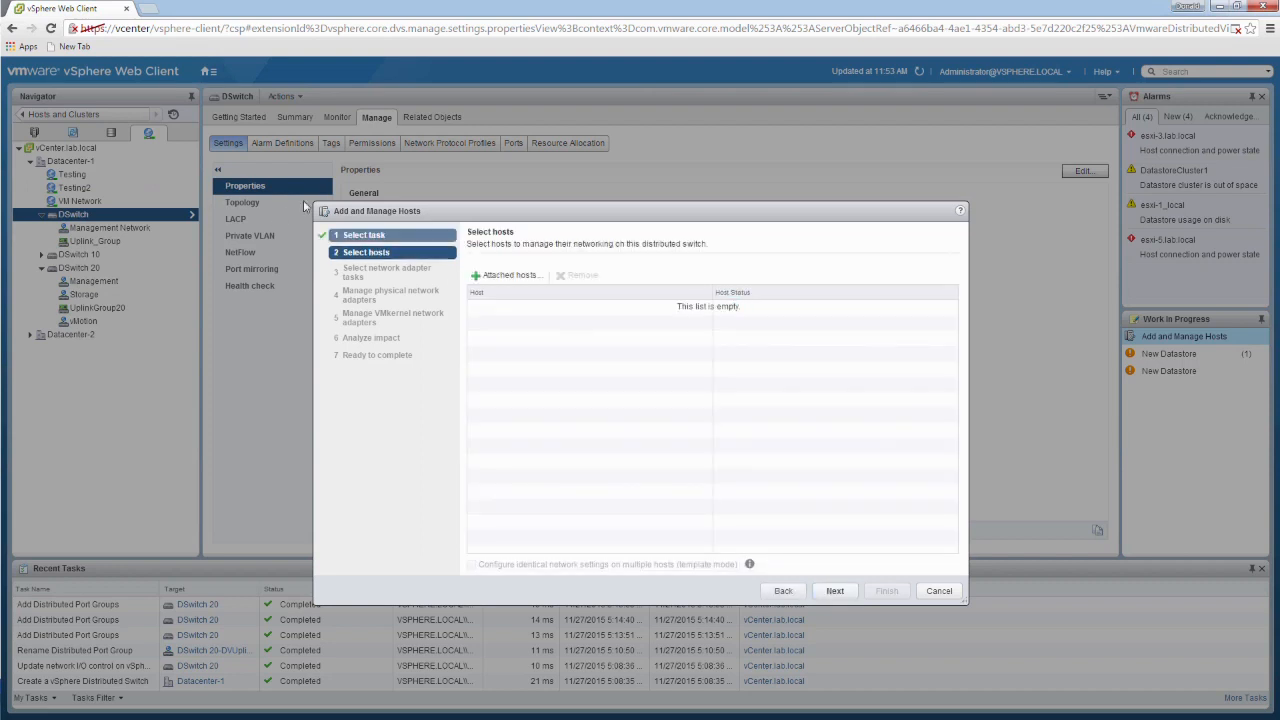
click(522, 276)
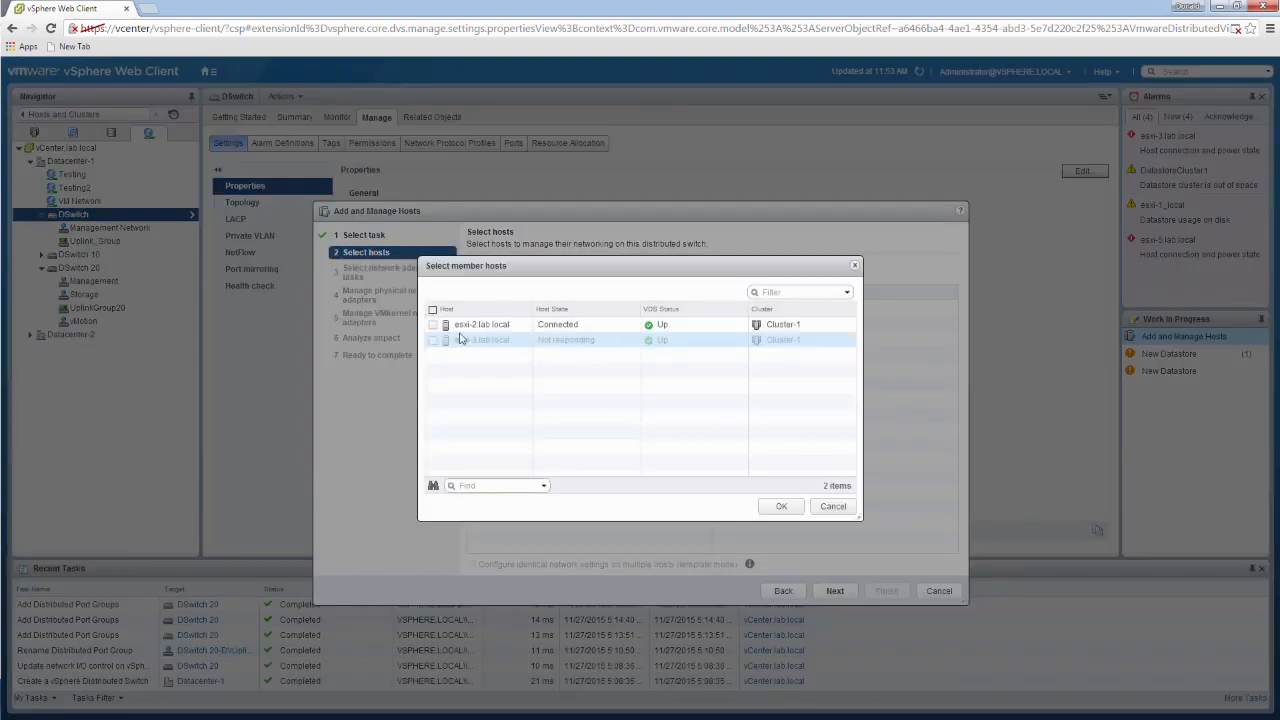
click(433, 324)
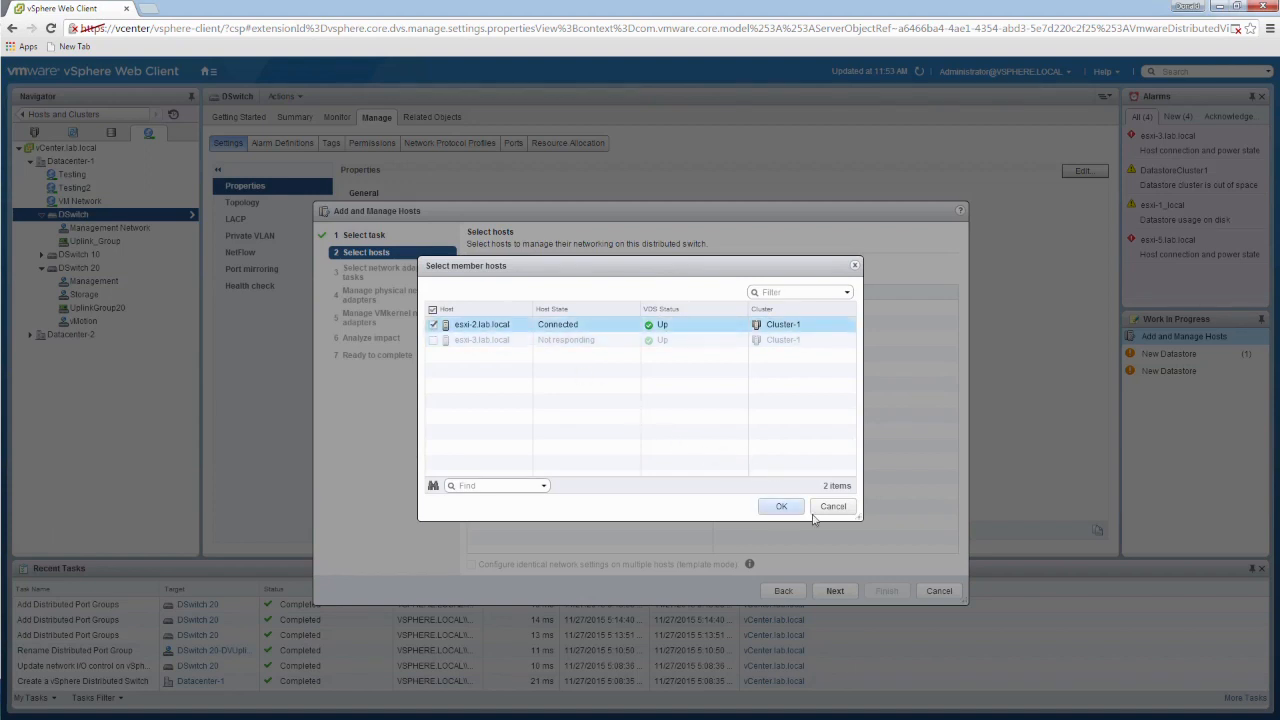
click(781, 506)
click(835, 591)
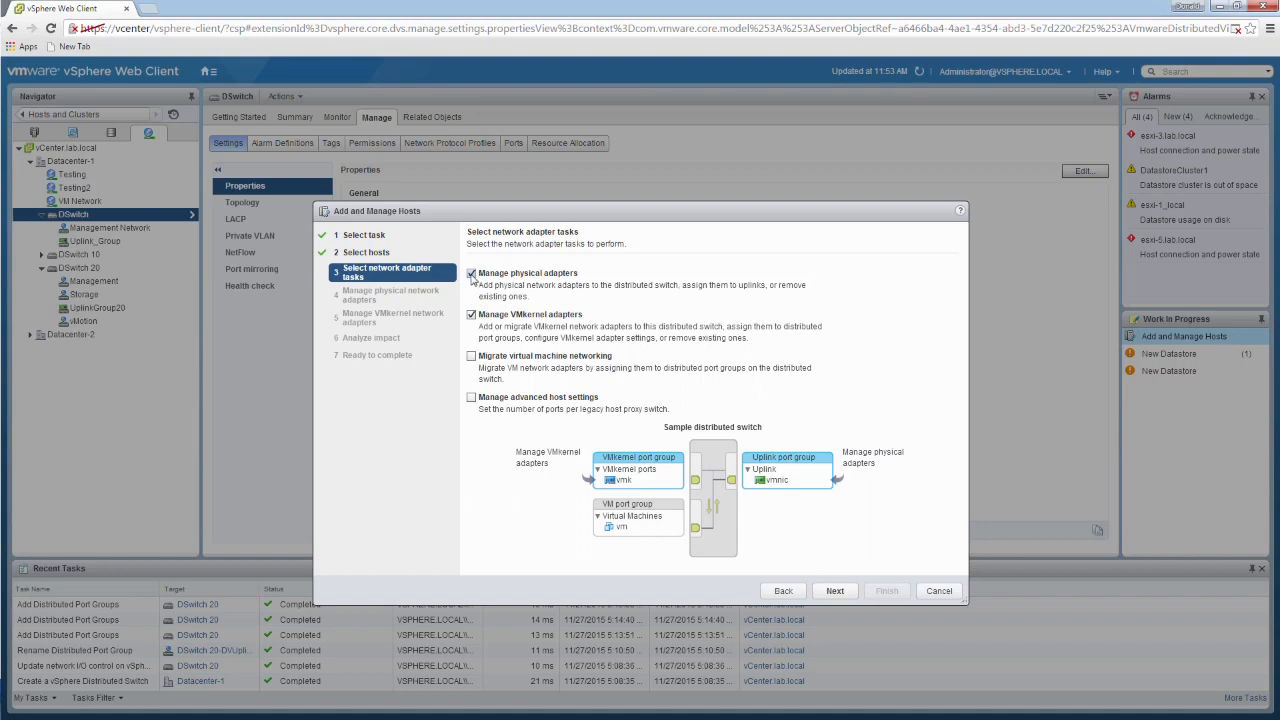
Step: Limit the tasks to managing VMkernel adapters, examine the adapters of esxi-2.lab.local, and cancel the wizard
click(471, 273)
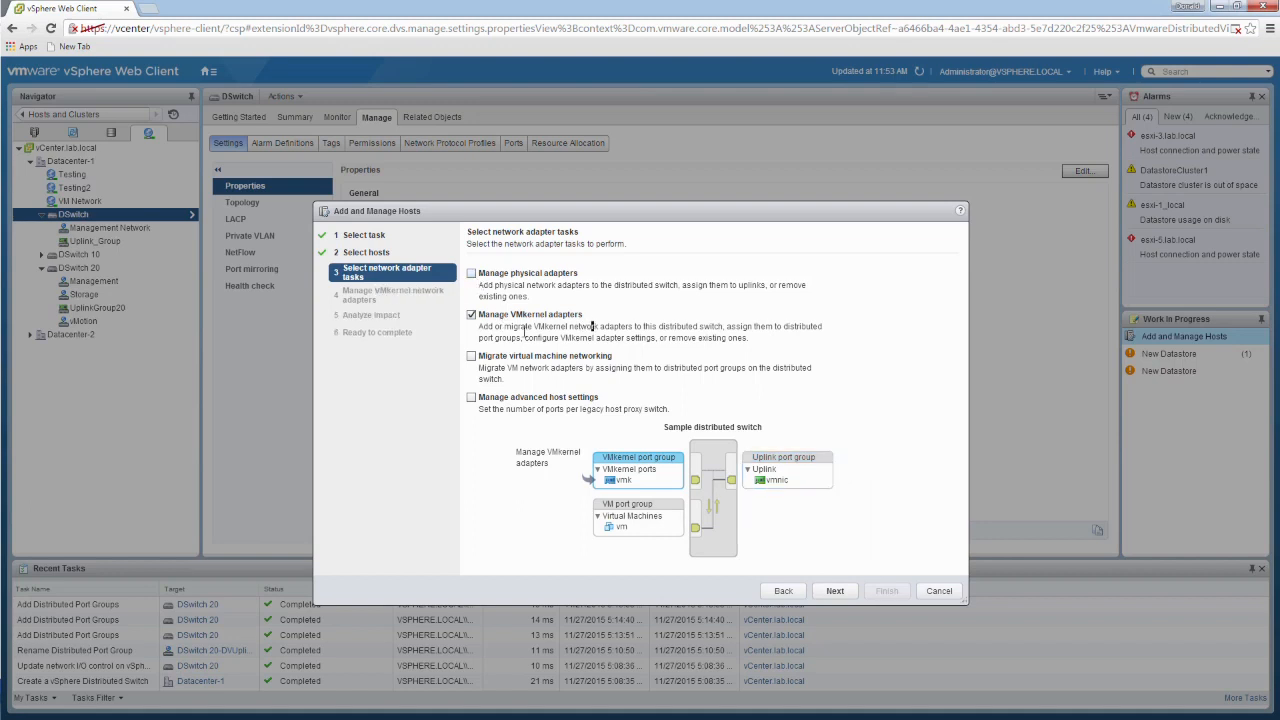
click(838, 591)
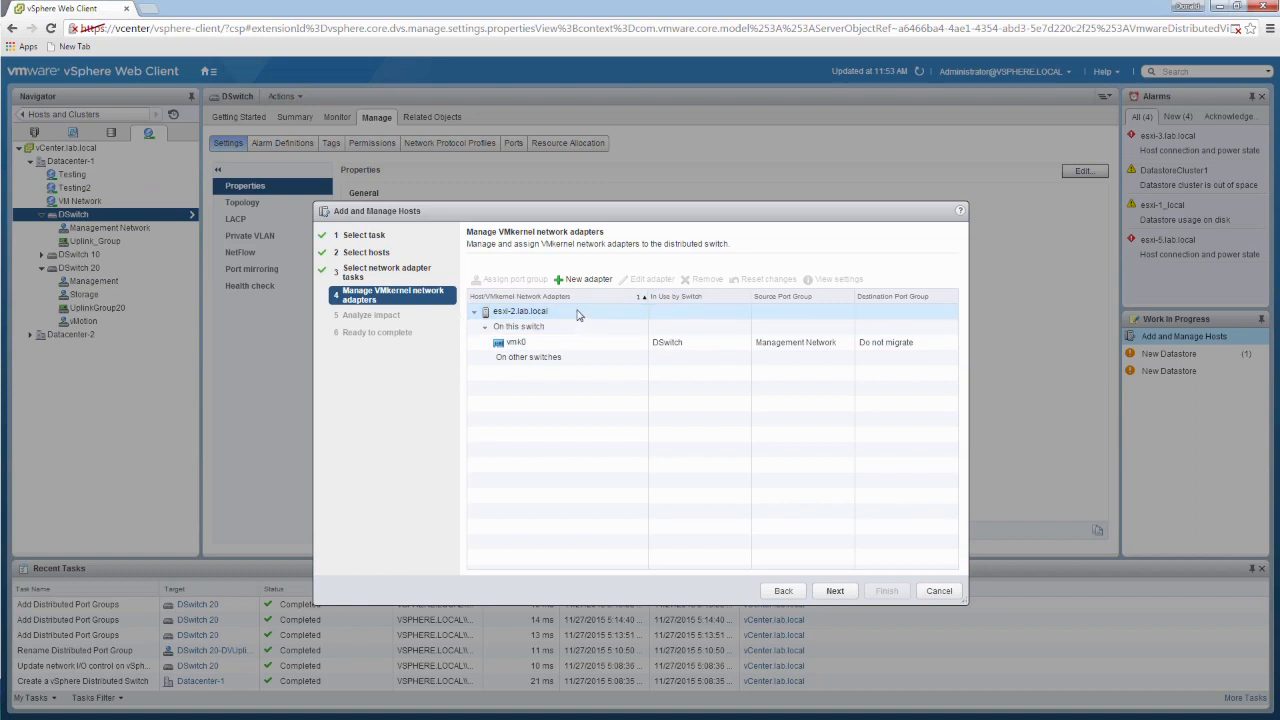
click(573, 314)
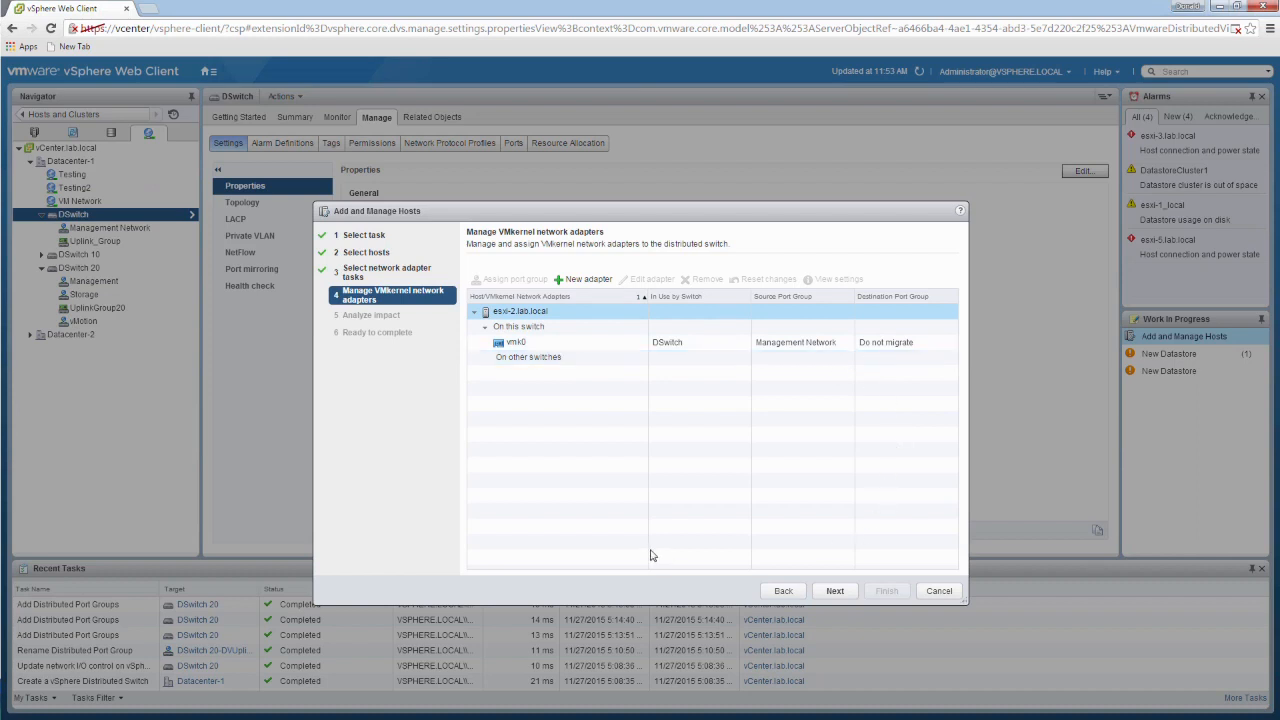
click(940, 591)
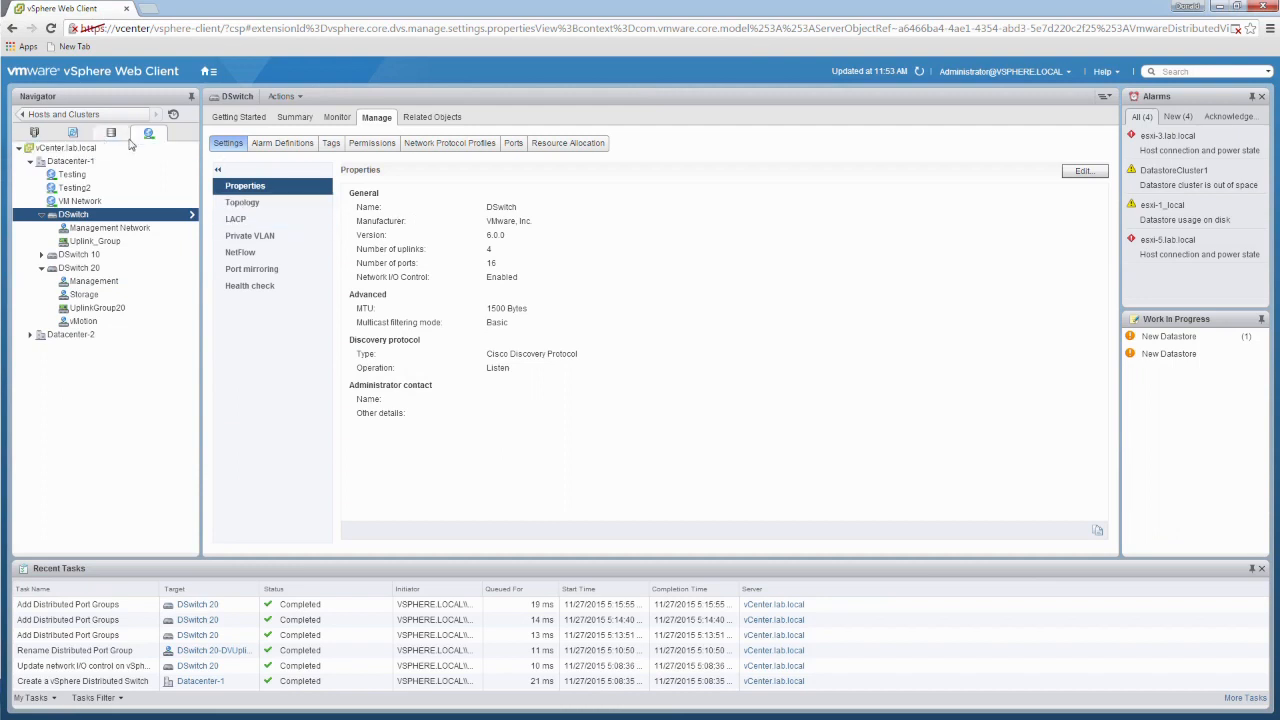
Step: Examine the virtual switches of host esxi-2.lab.local, including the port group and uplink layout of DSwitch
click(36, 135)
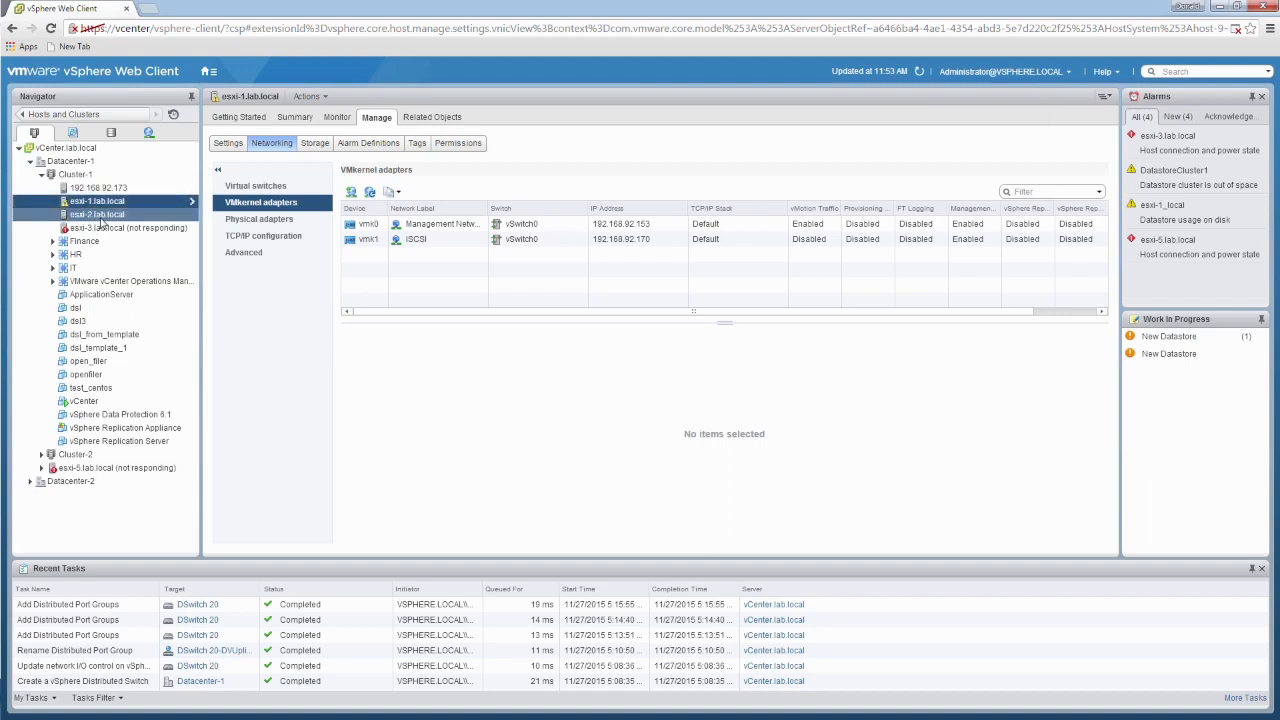
click(101, 217)
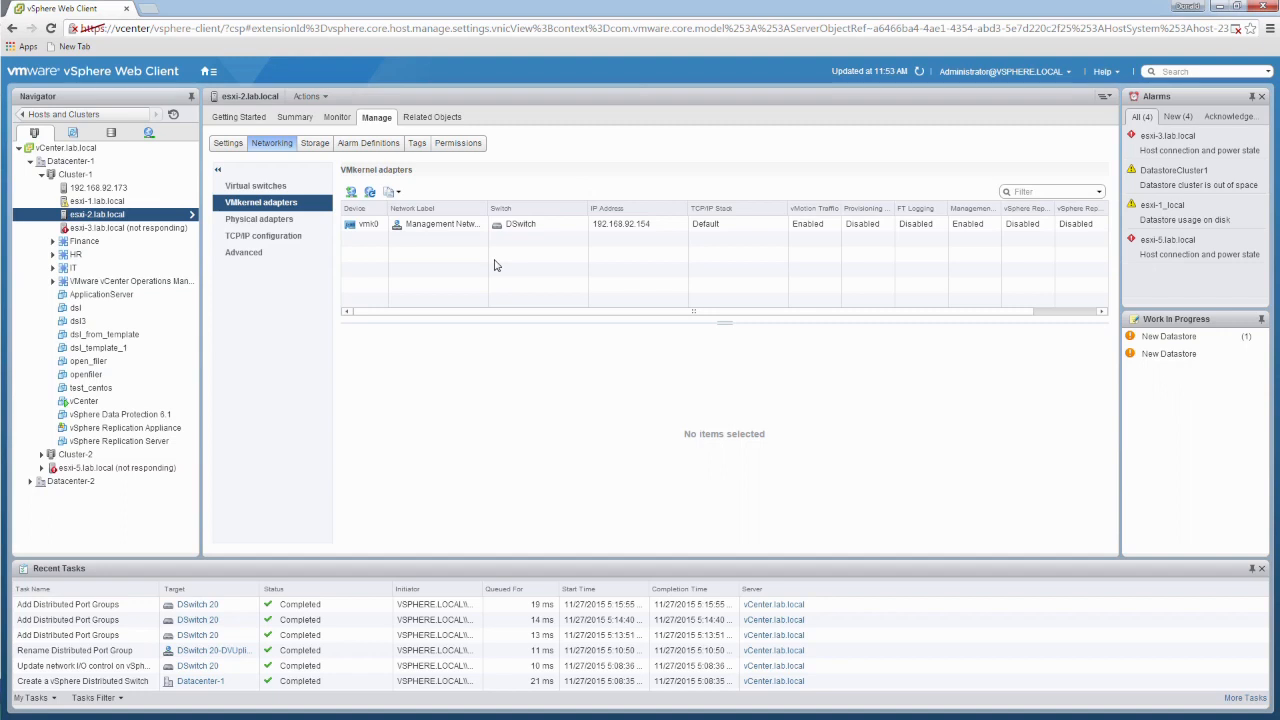
click(246, 187)
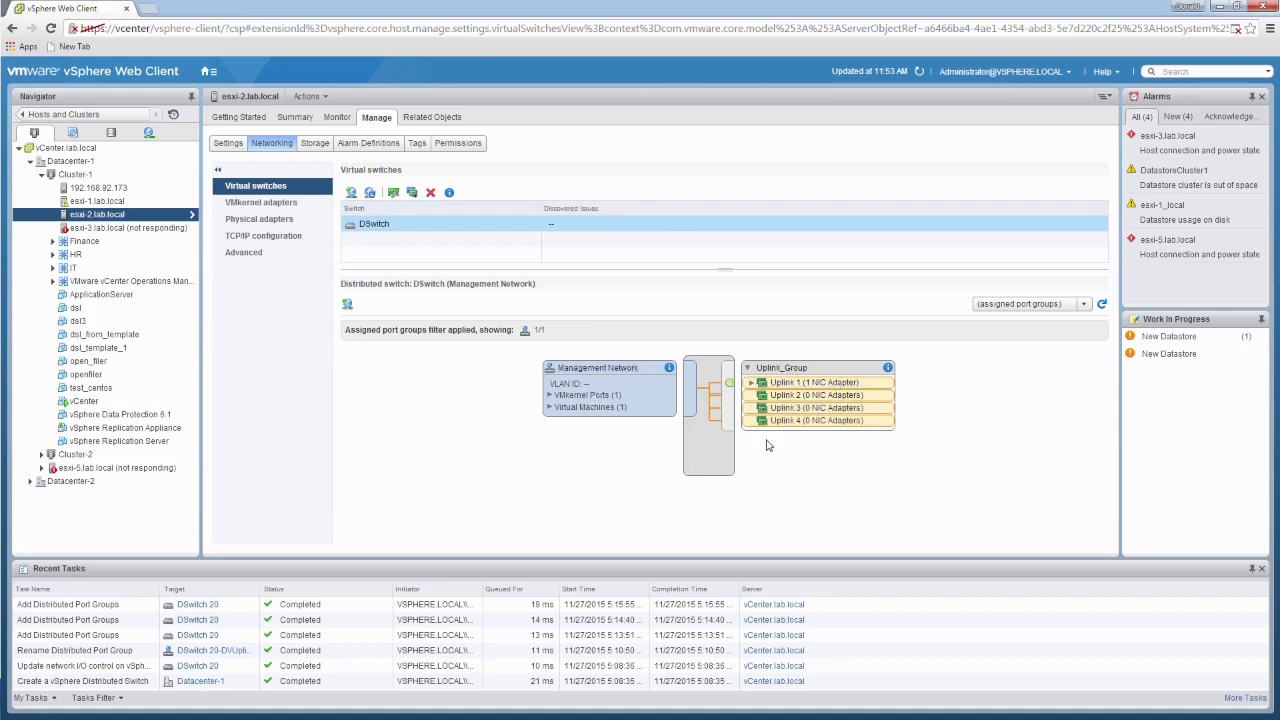
Step: Create a distributed port group named VMNetwork on DSwitch 20 with the default settings
click(149, 134)
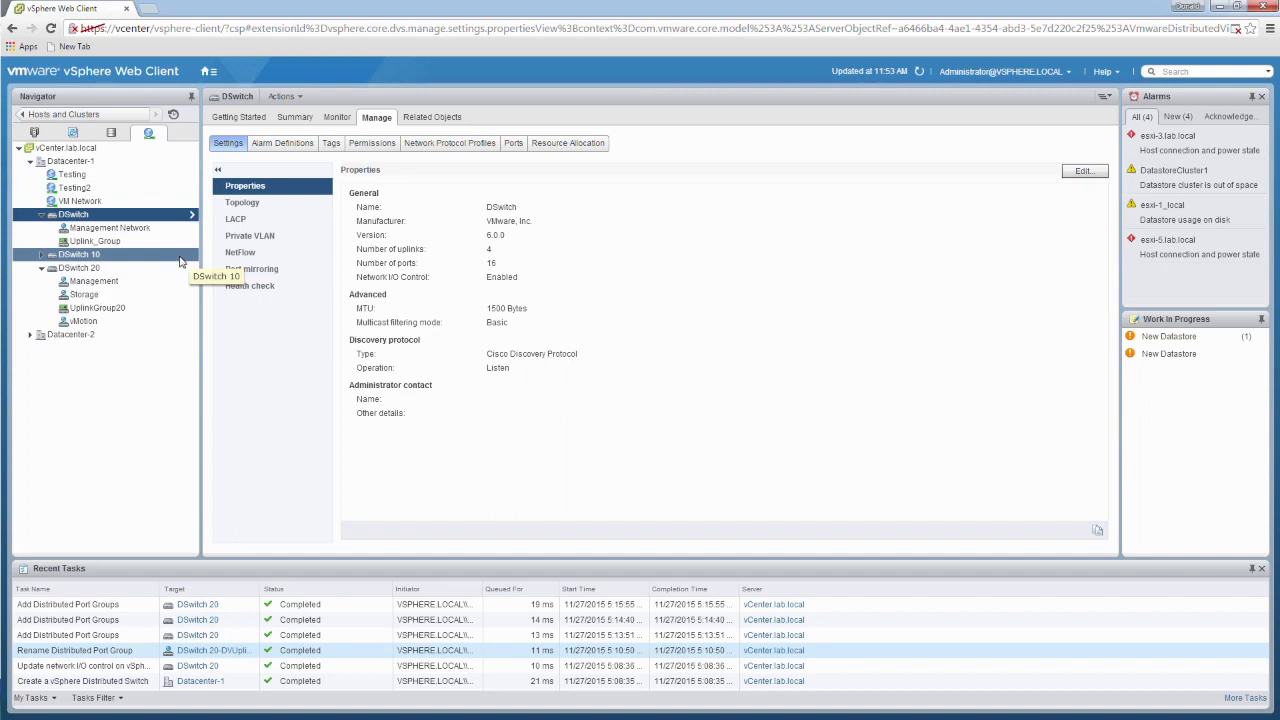
click(90, 270)
right_click(91, 270)
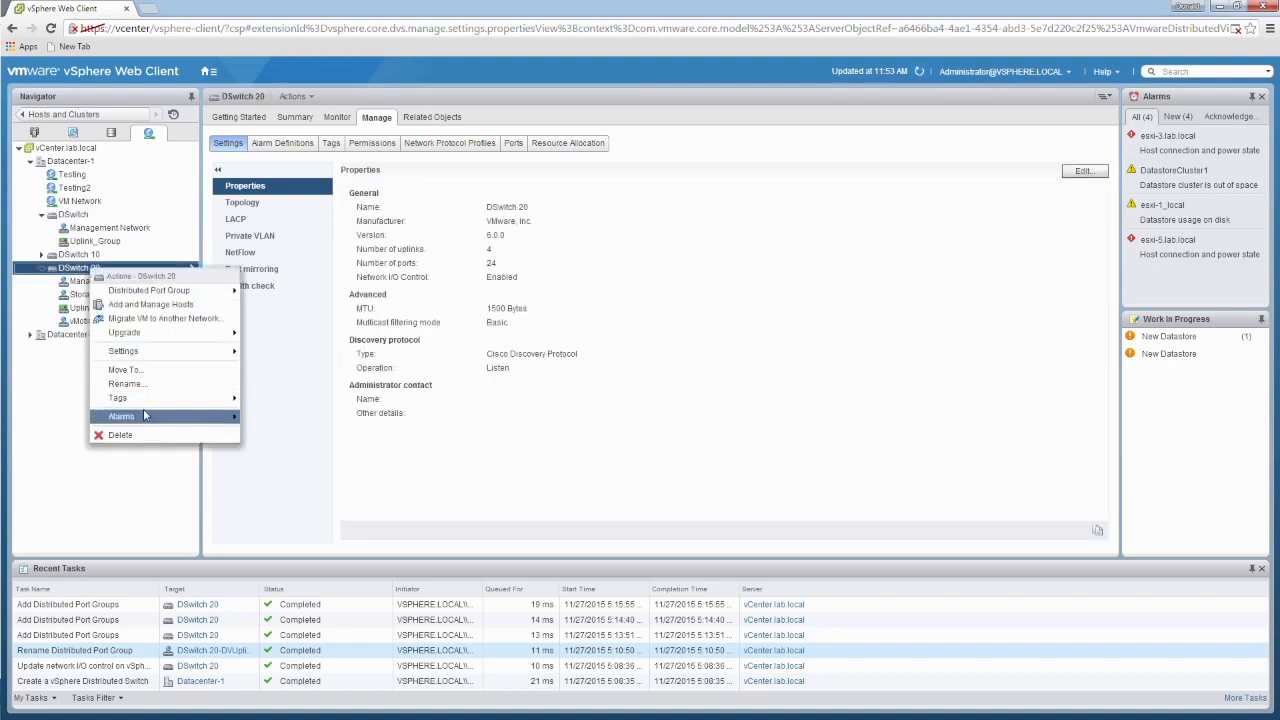
mouse_move(182, 294)
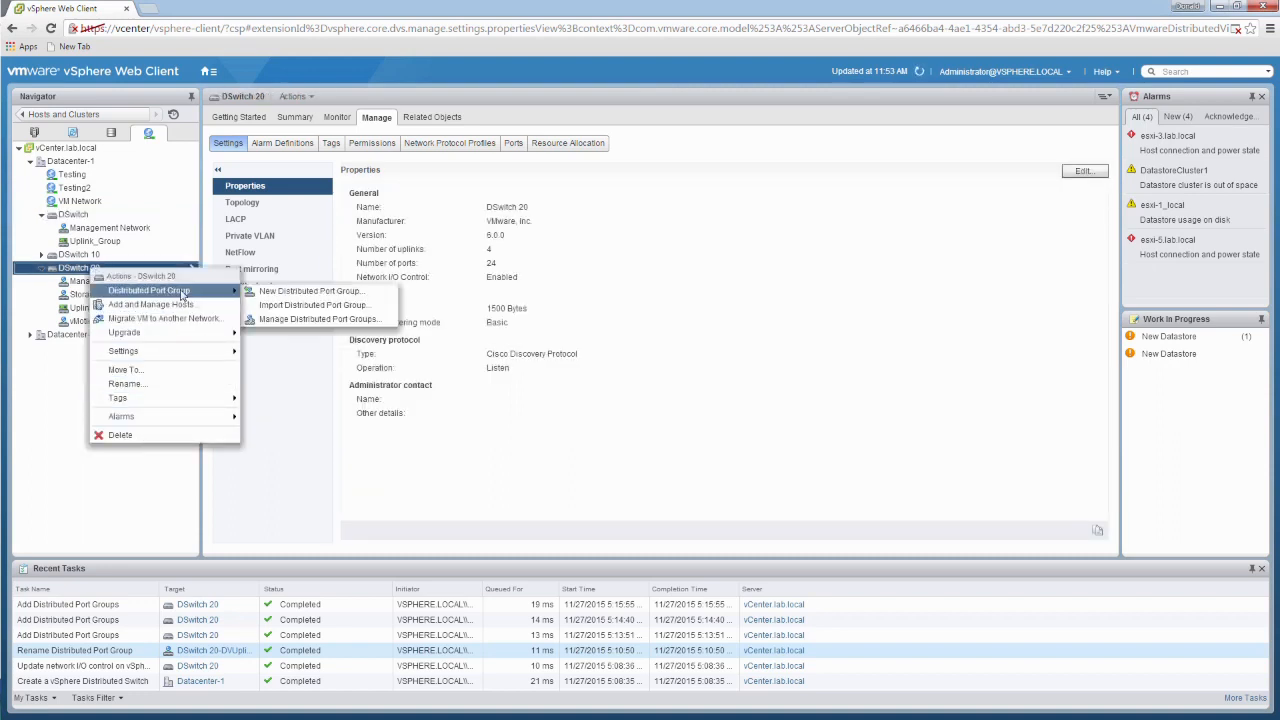
click(310, 291)
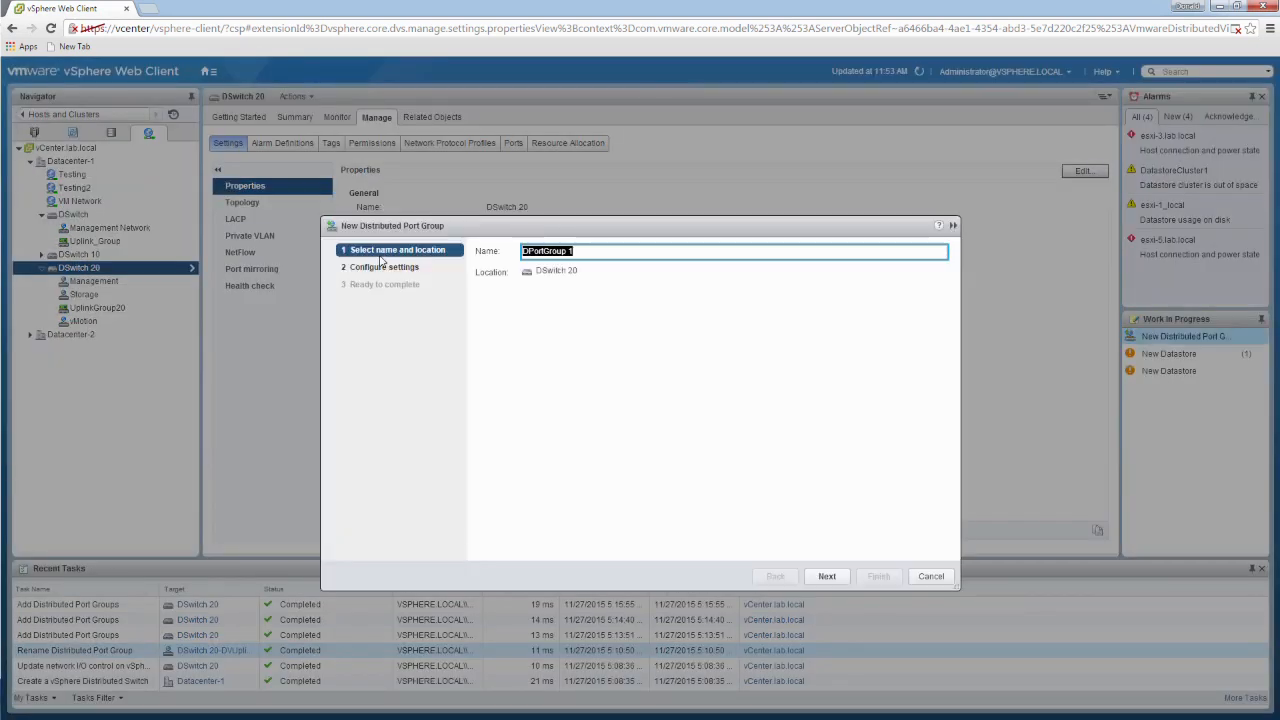
text(VMNetwork)
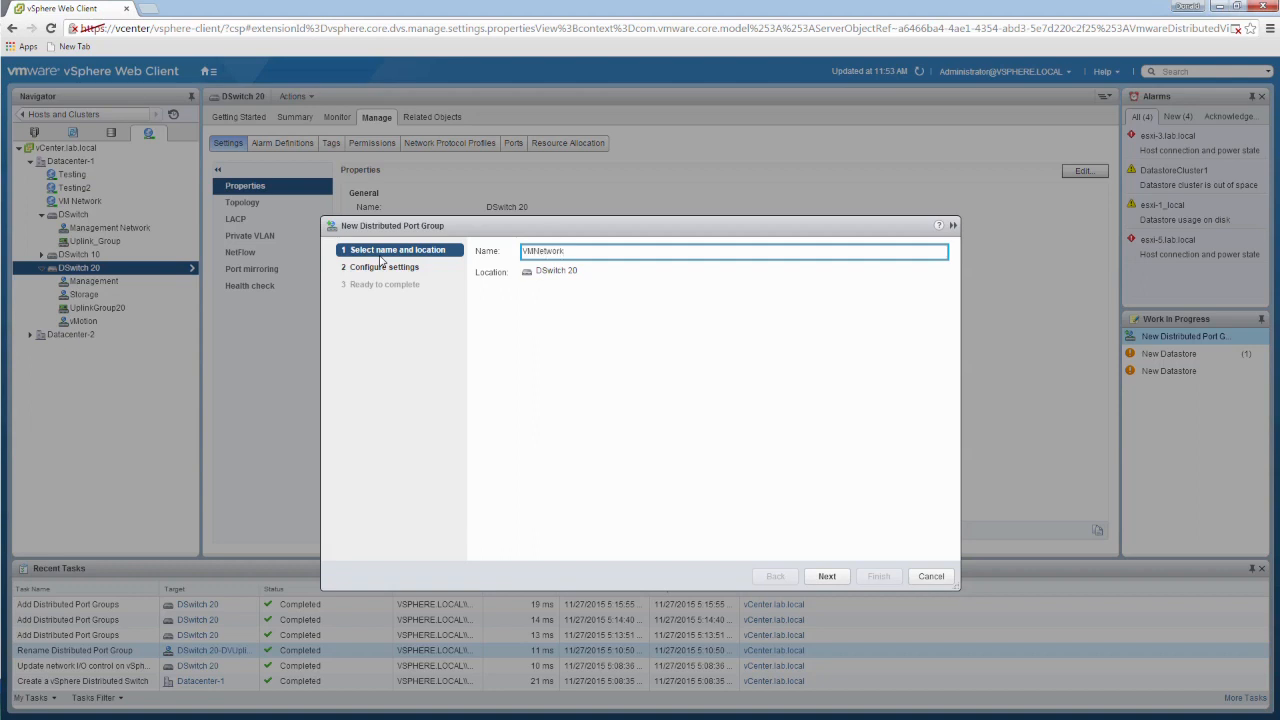
click(836, 580)
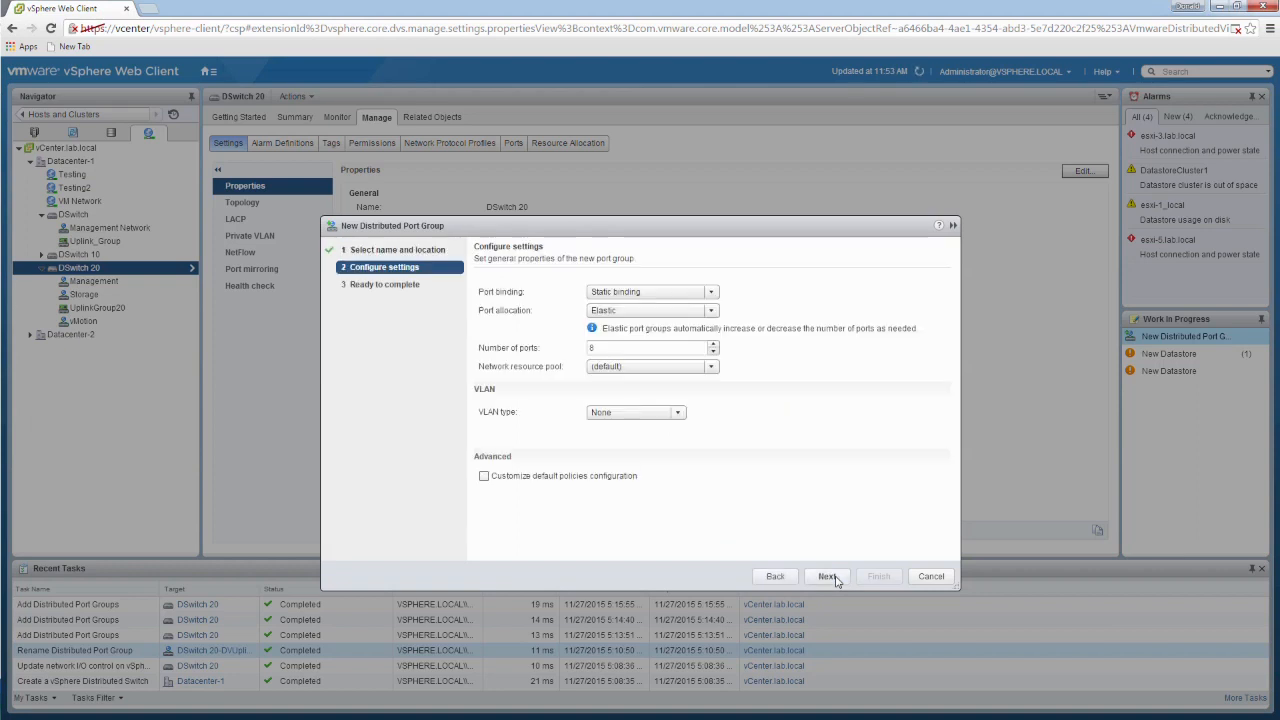
click(830, 578)
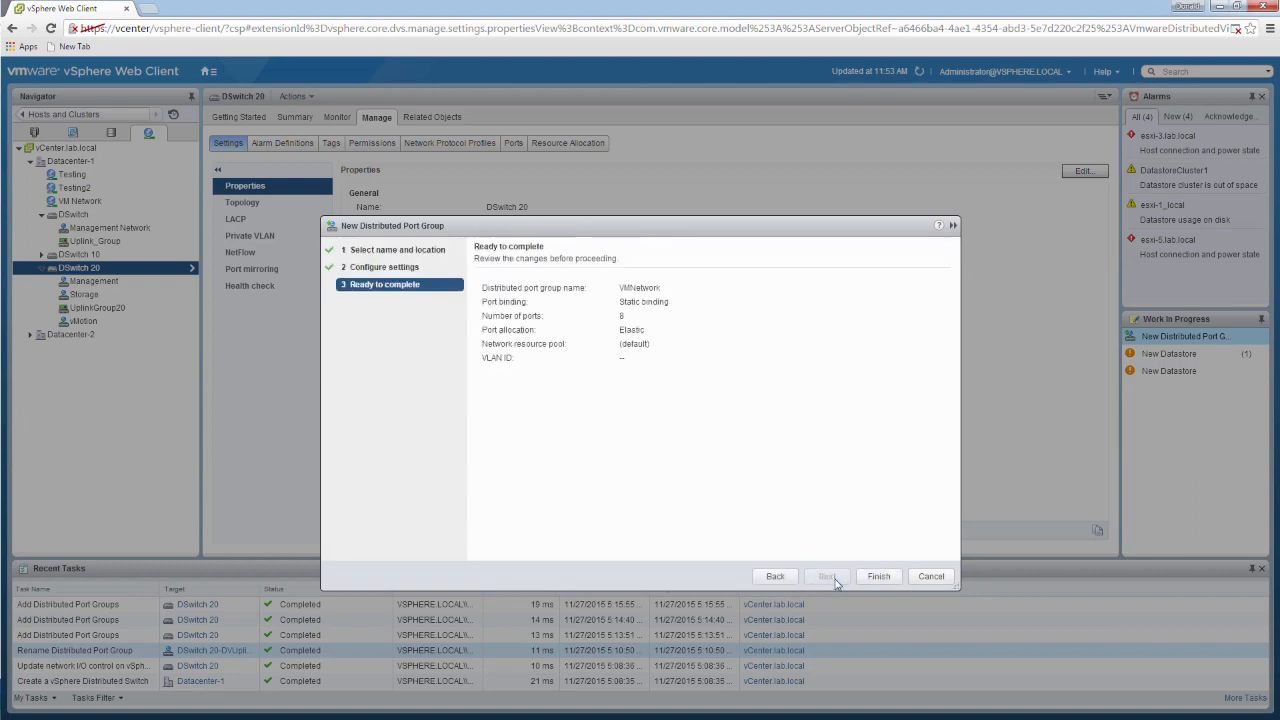
click(880, 580)
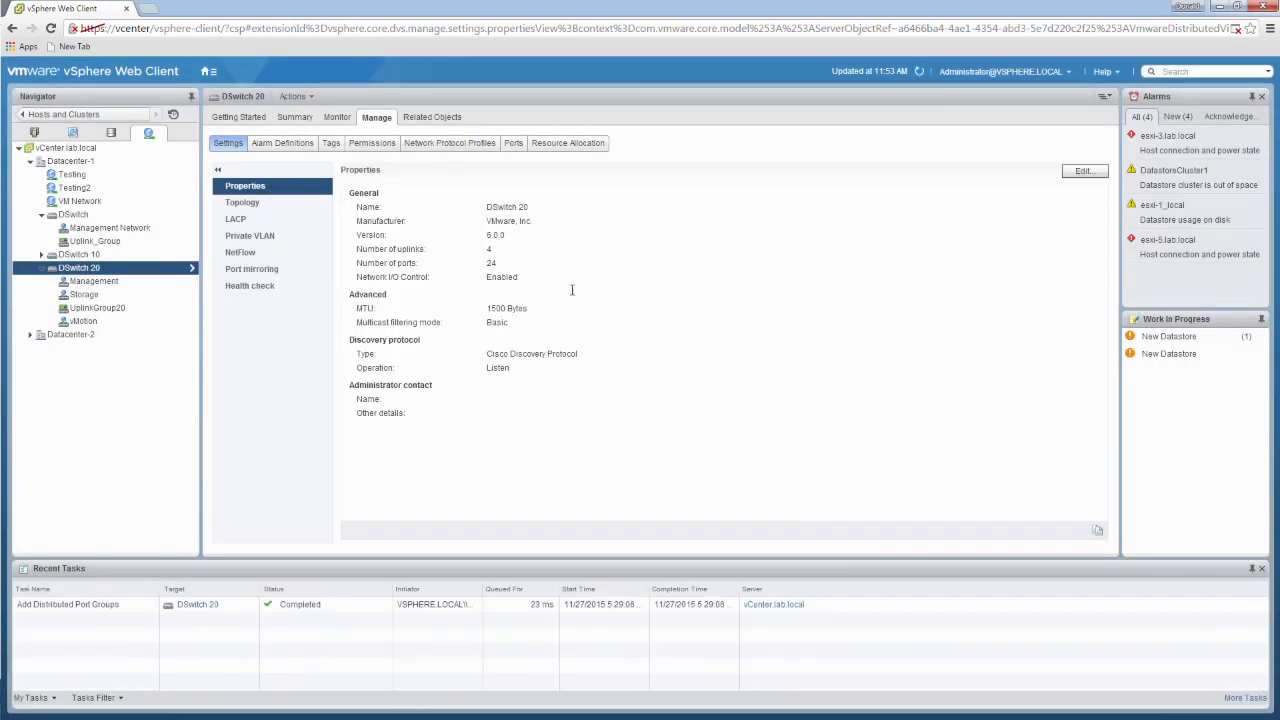
Step: Check which networks are offered for network adapter 1 of the dsl virtual machine, and cancel the settings edit
click(72, 133)
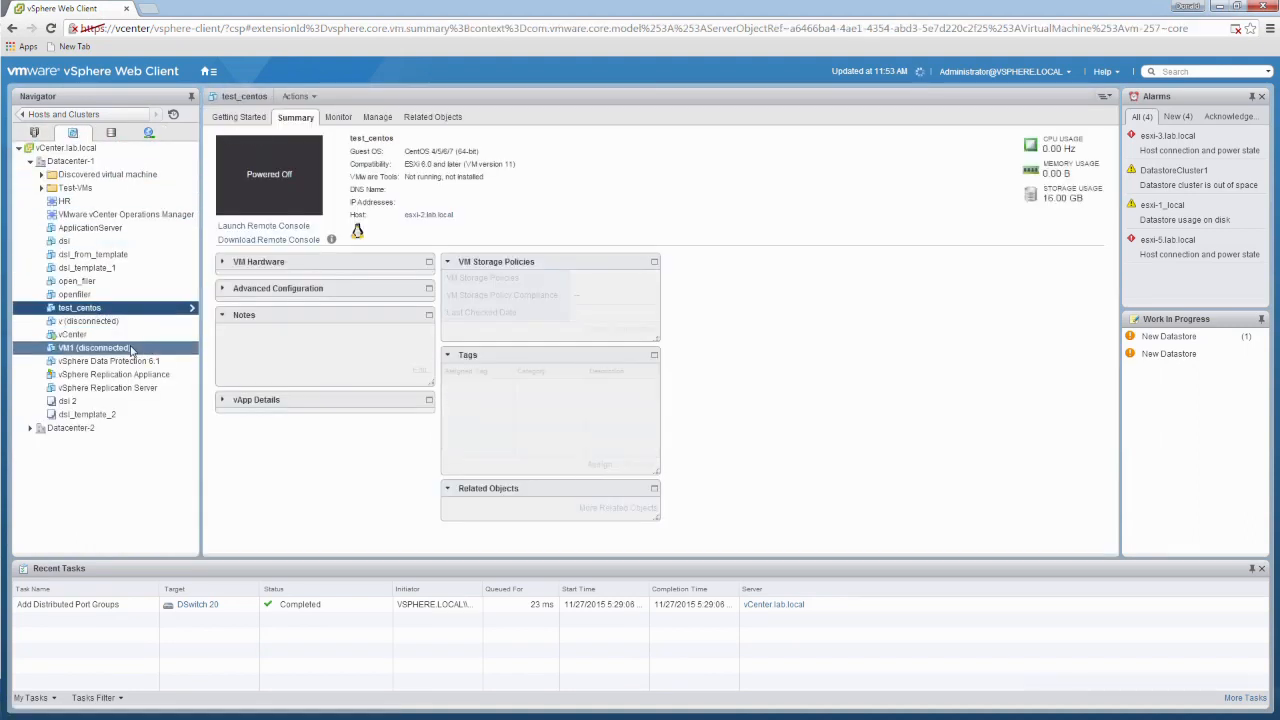
click(79, 242)
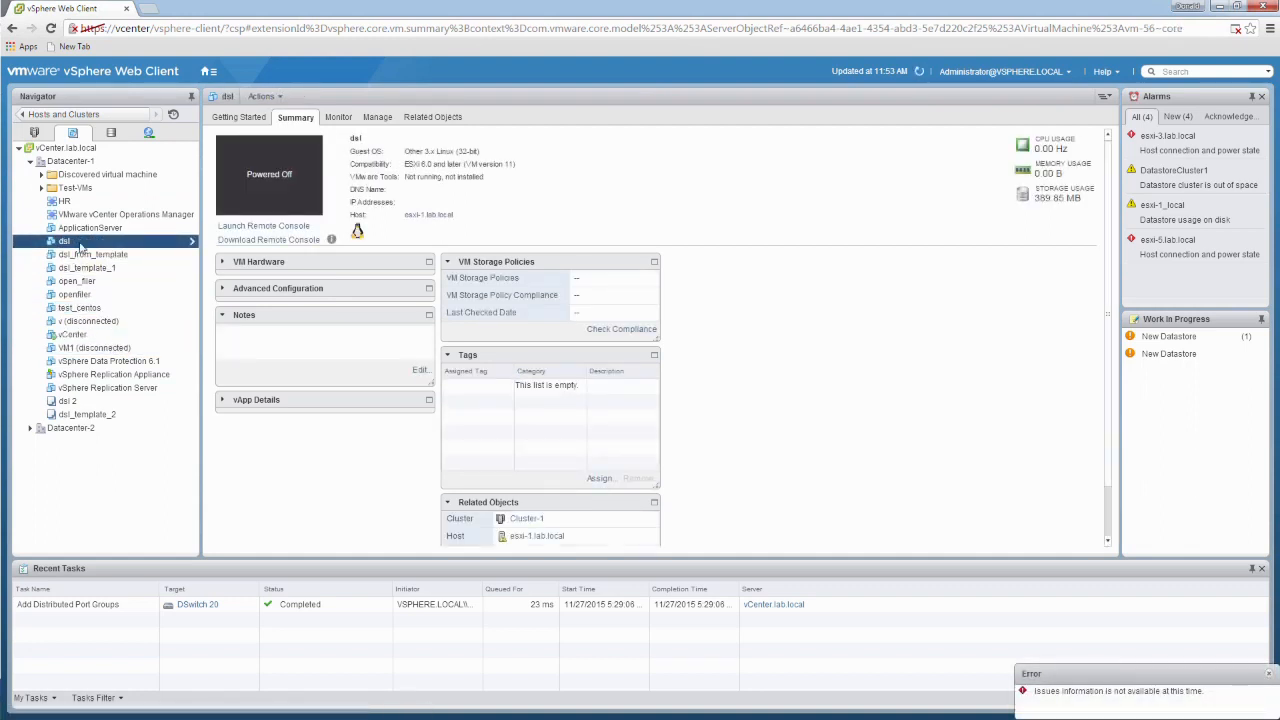
right_click(130, 246)
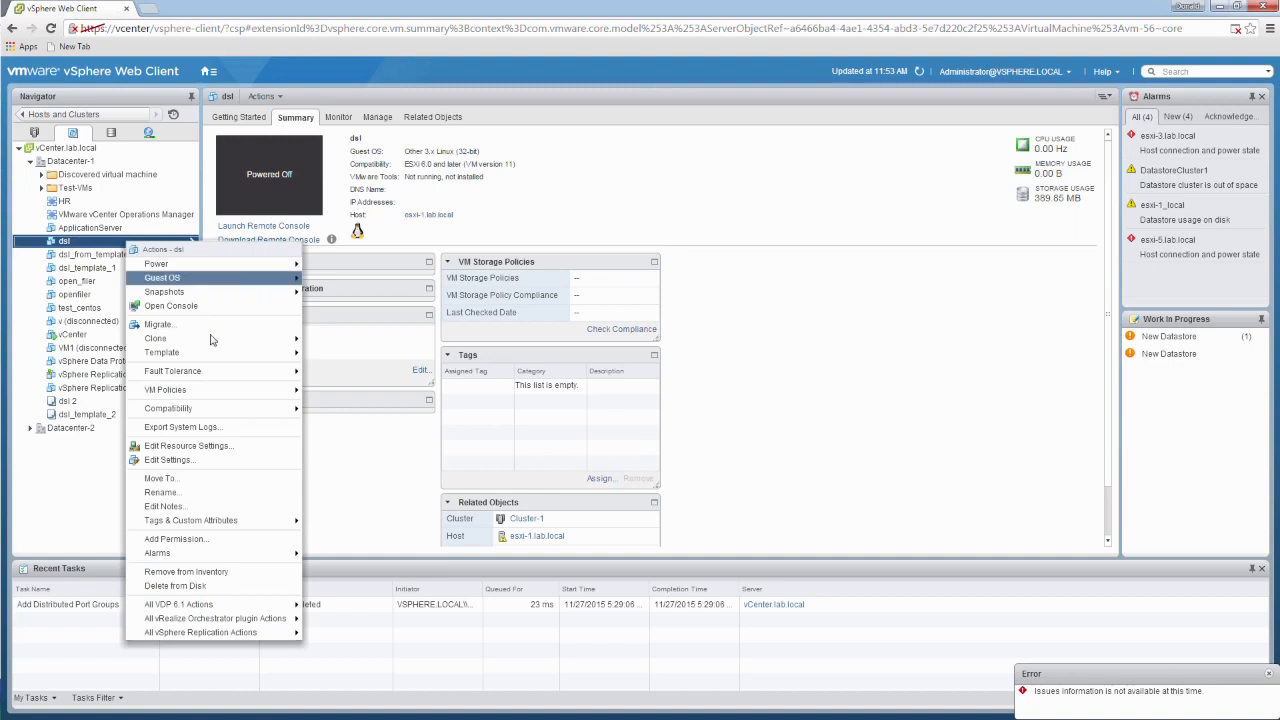
click(170, 459)
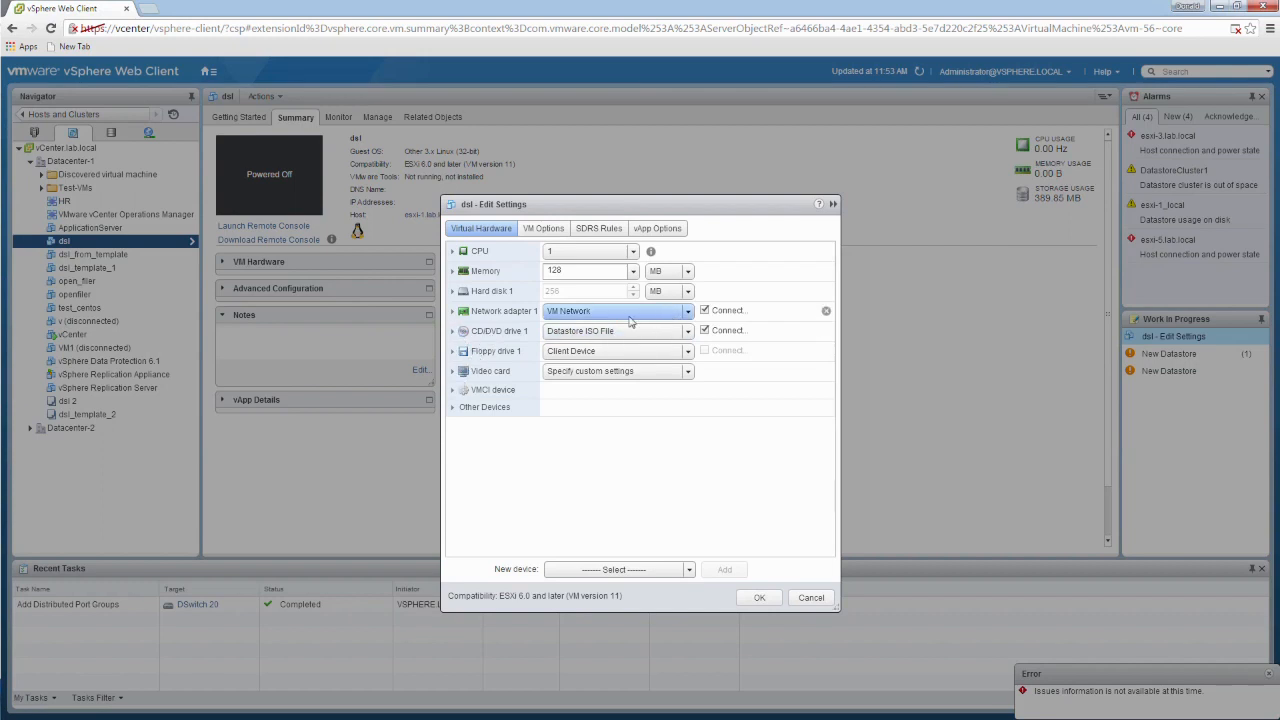
click(690, 313)
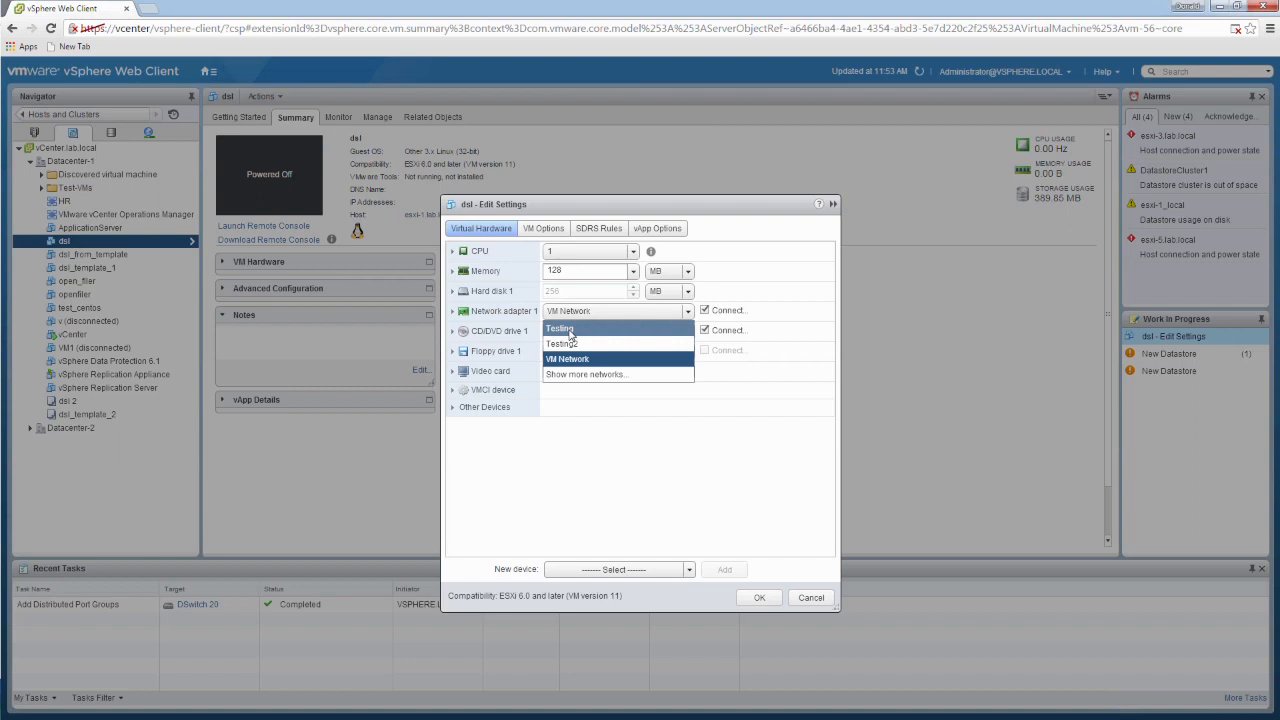
click(630, 484)
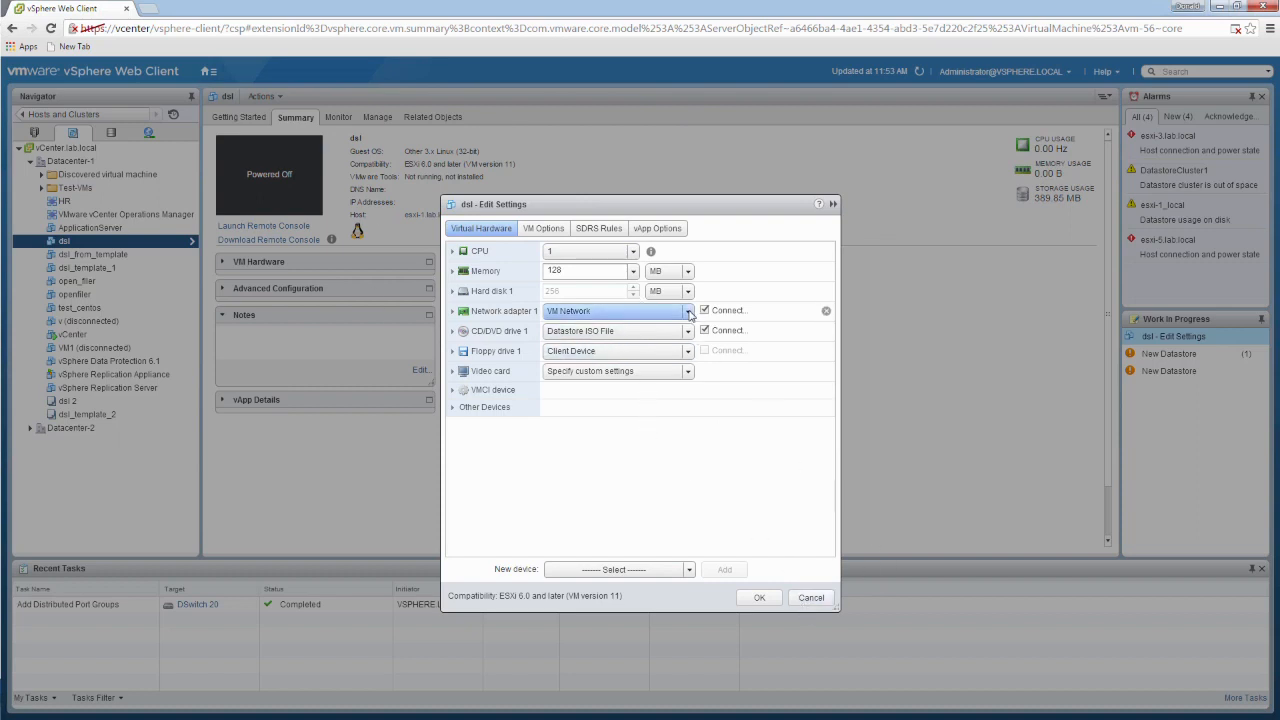
click(630, 311)
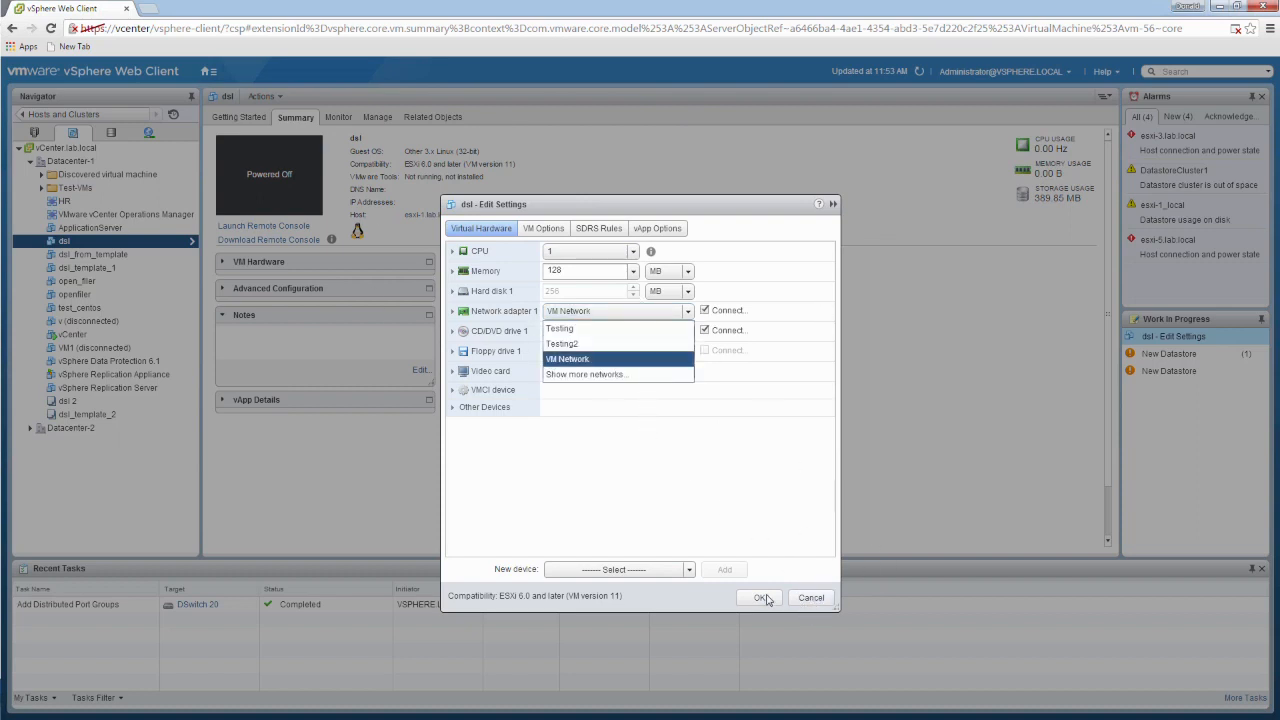
click(808, 598)
click(808, 598)
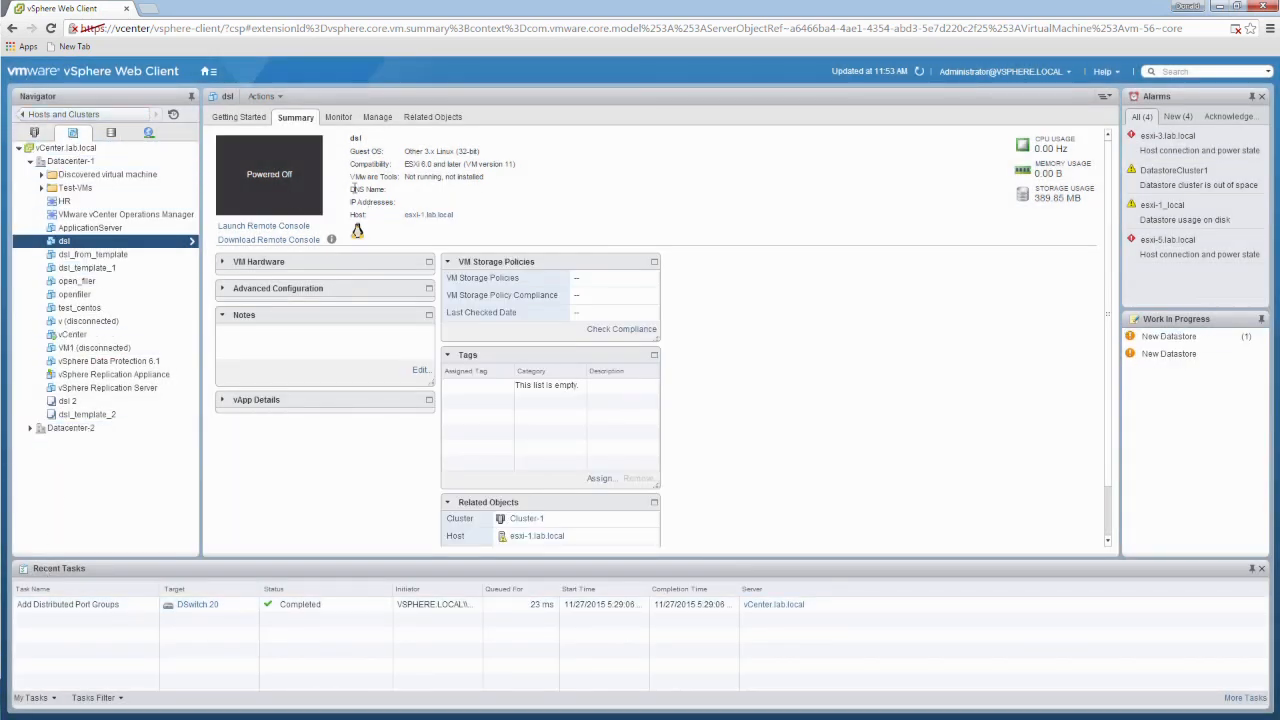
Step: Start migrating virtual machine networking from DSwitch 20 and choose VM Network as the specific source network
click(148, 134)
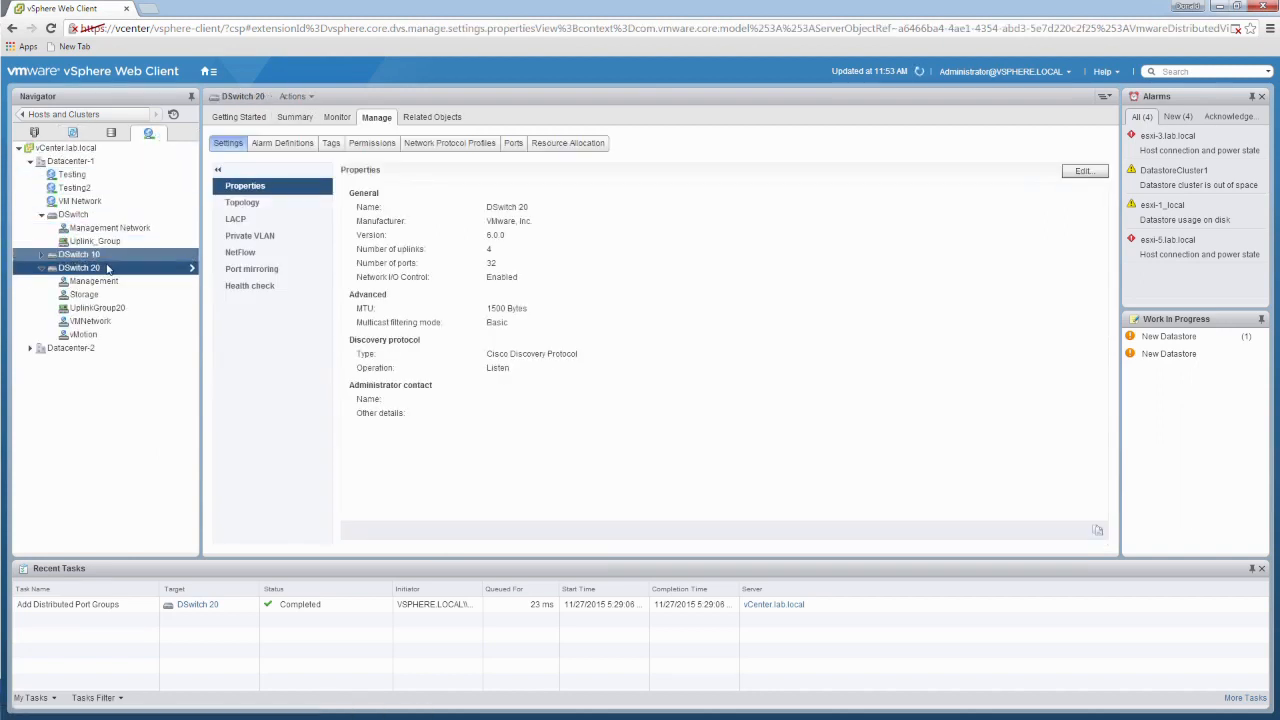
right_click(104, 270)
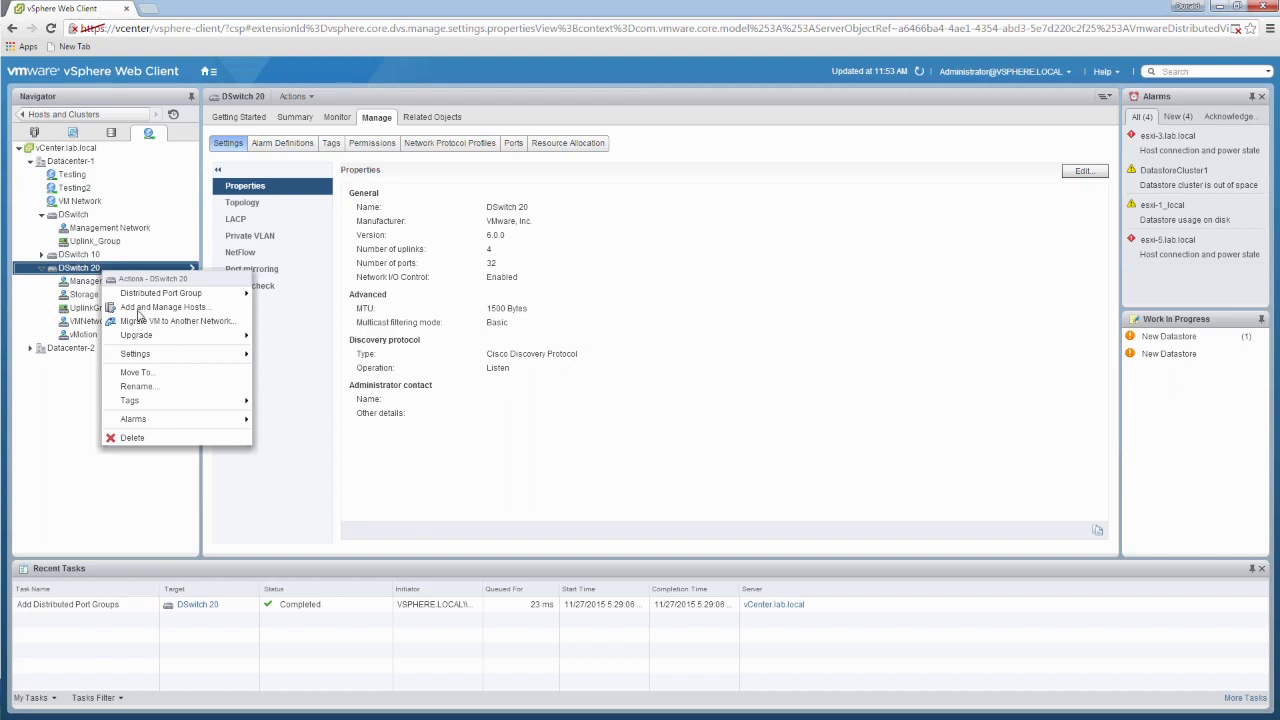
right_click(78, 270)
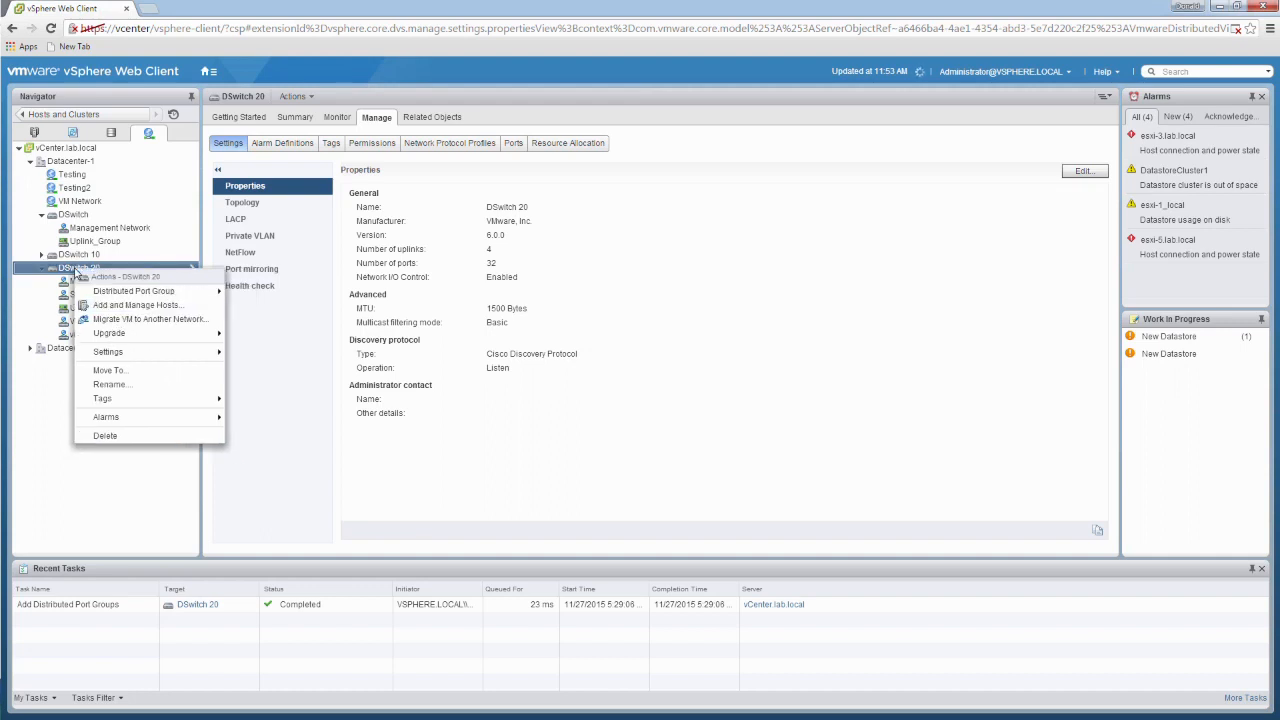
click(81, 496)
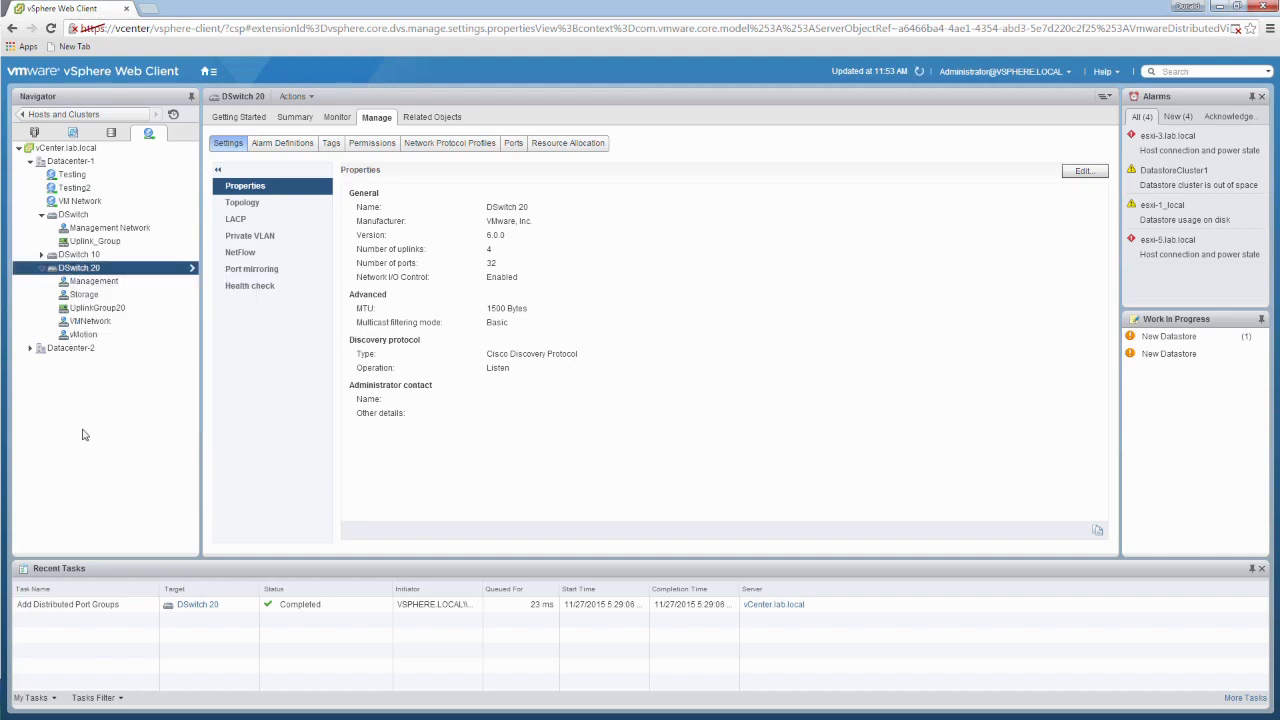
right_click(86, 270)
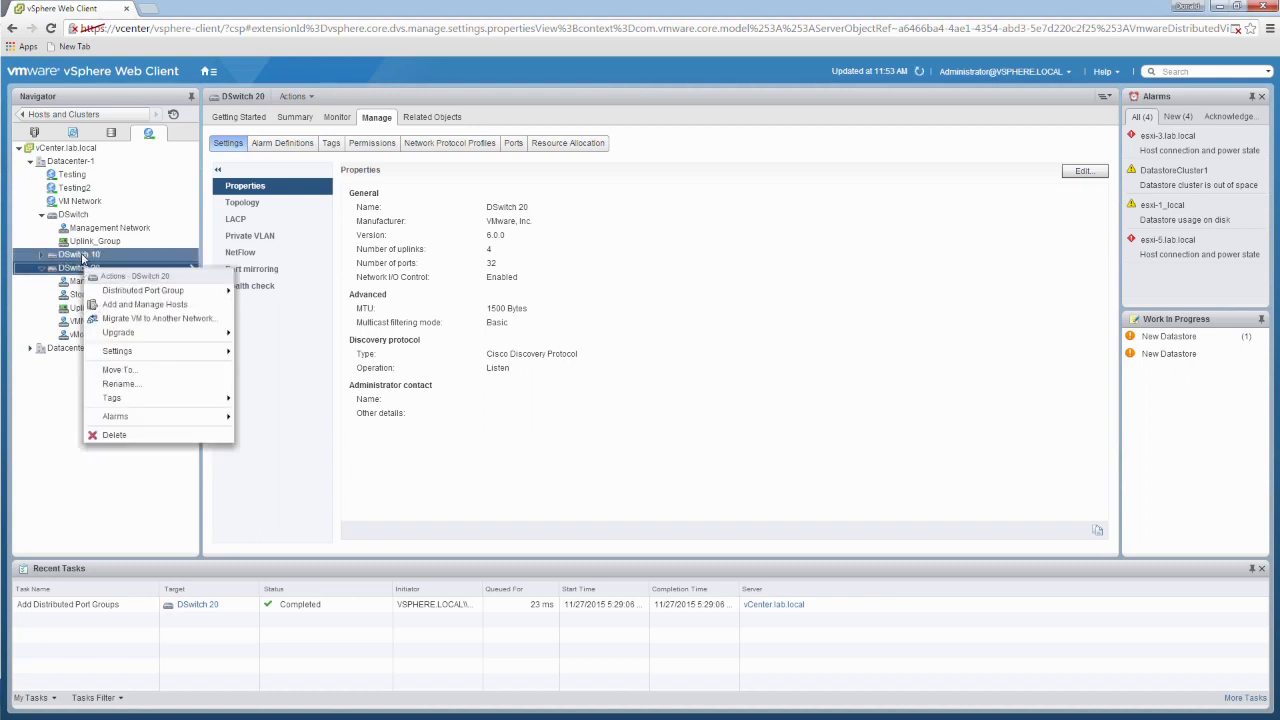
click(147, 320)
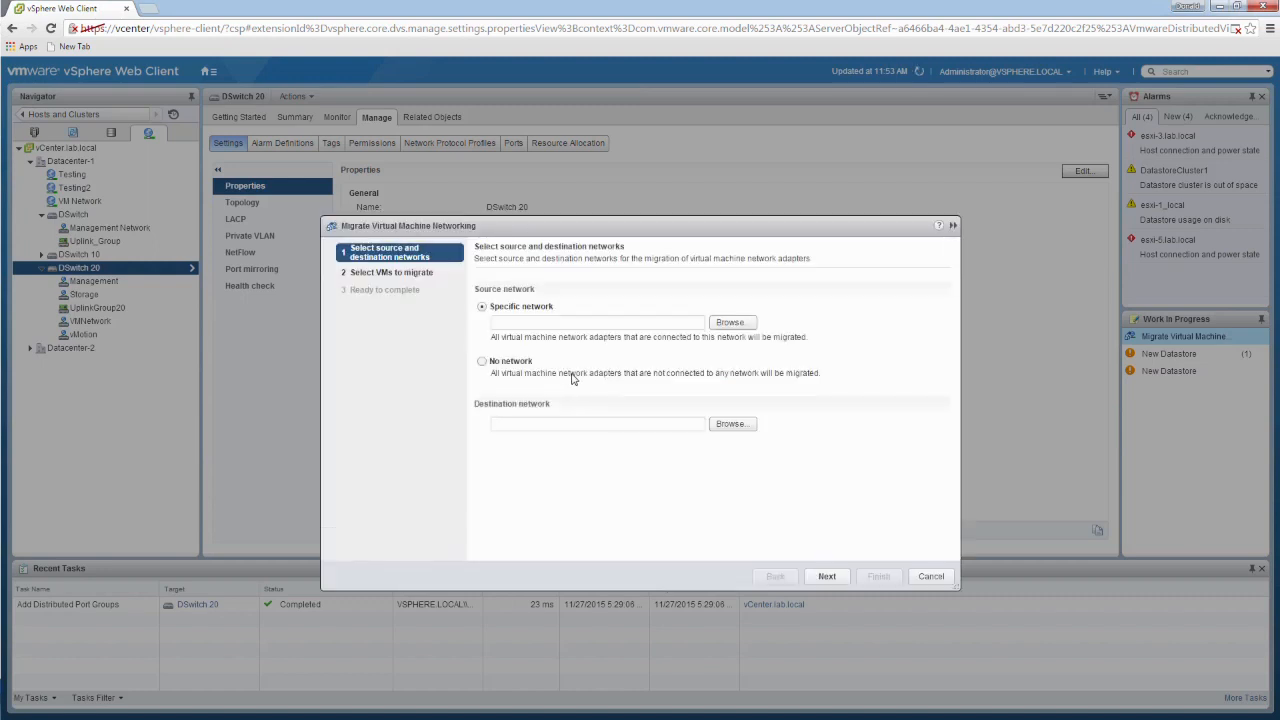
click(739, 324)
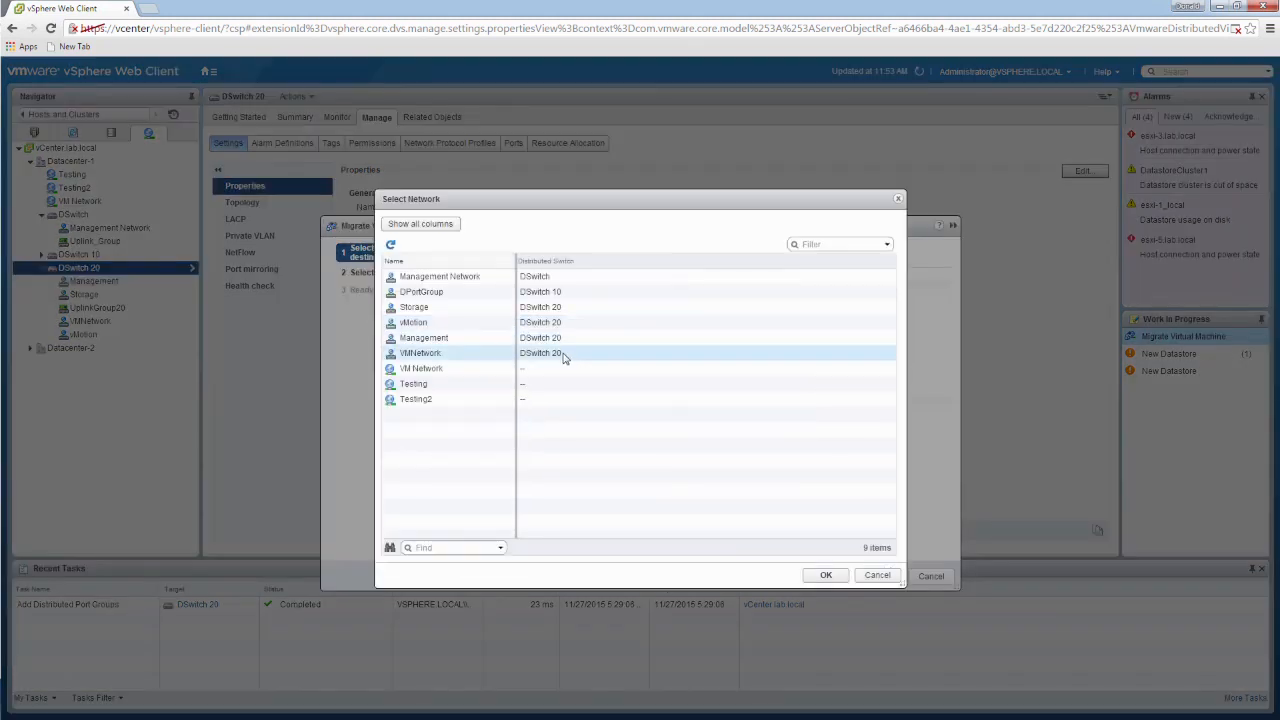
click(422, 370)
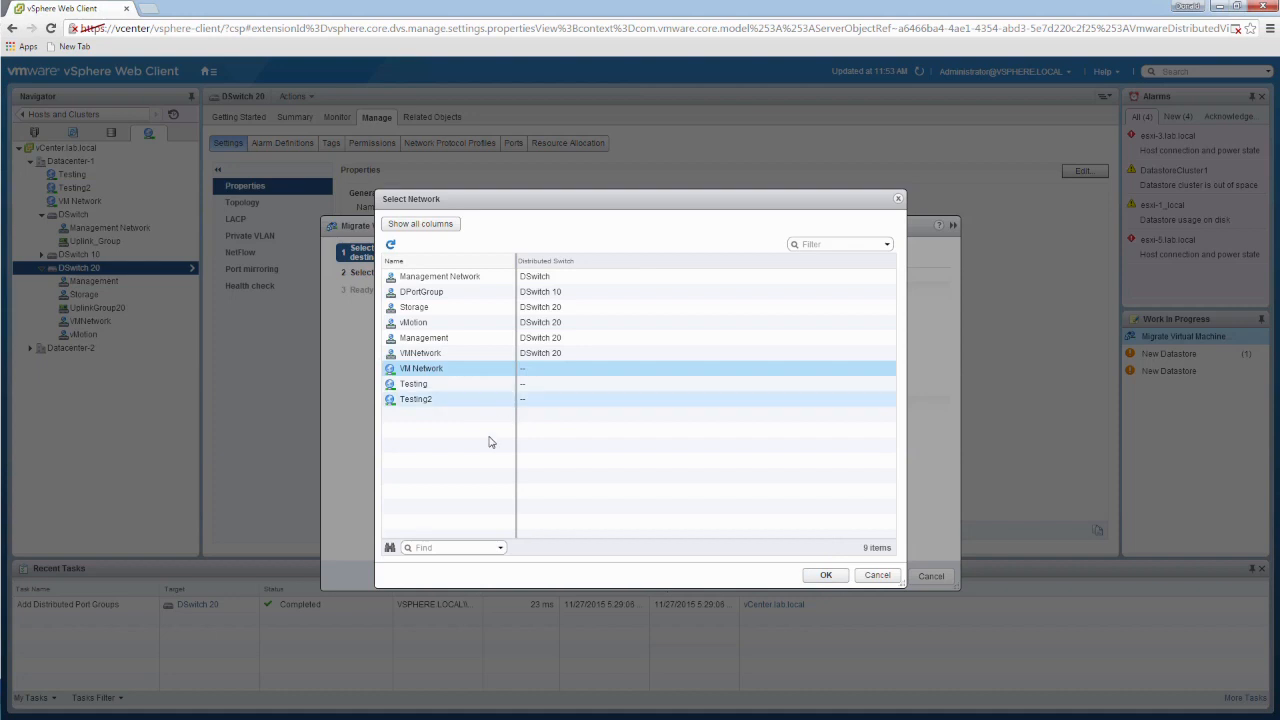
click(826, 575)
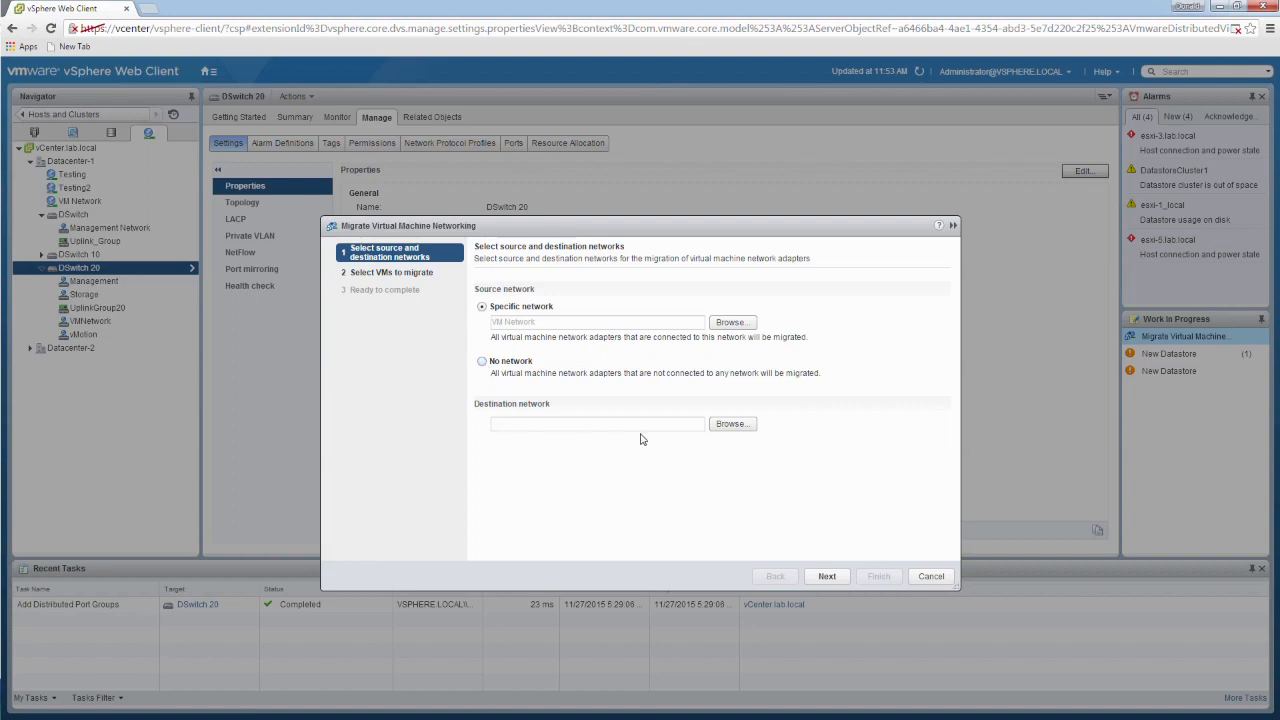
Step: Choose the VMNetwork port group of DSwitch 20 as the destination network and proceed to the virtual machine selection
click(731, 428)
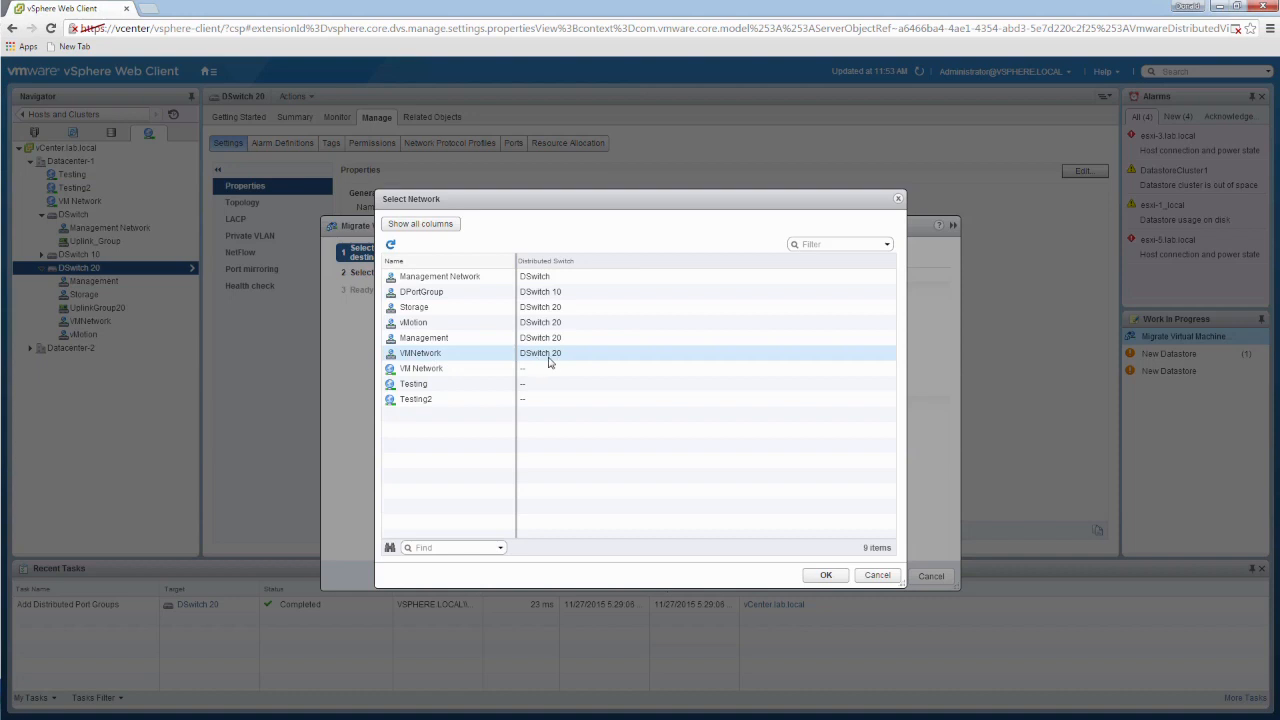
click(472, 355)
click(825, 576)
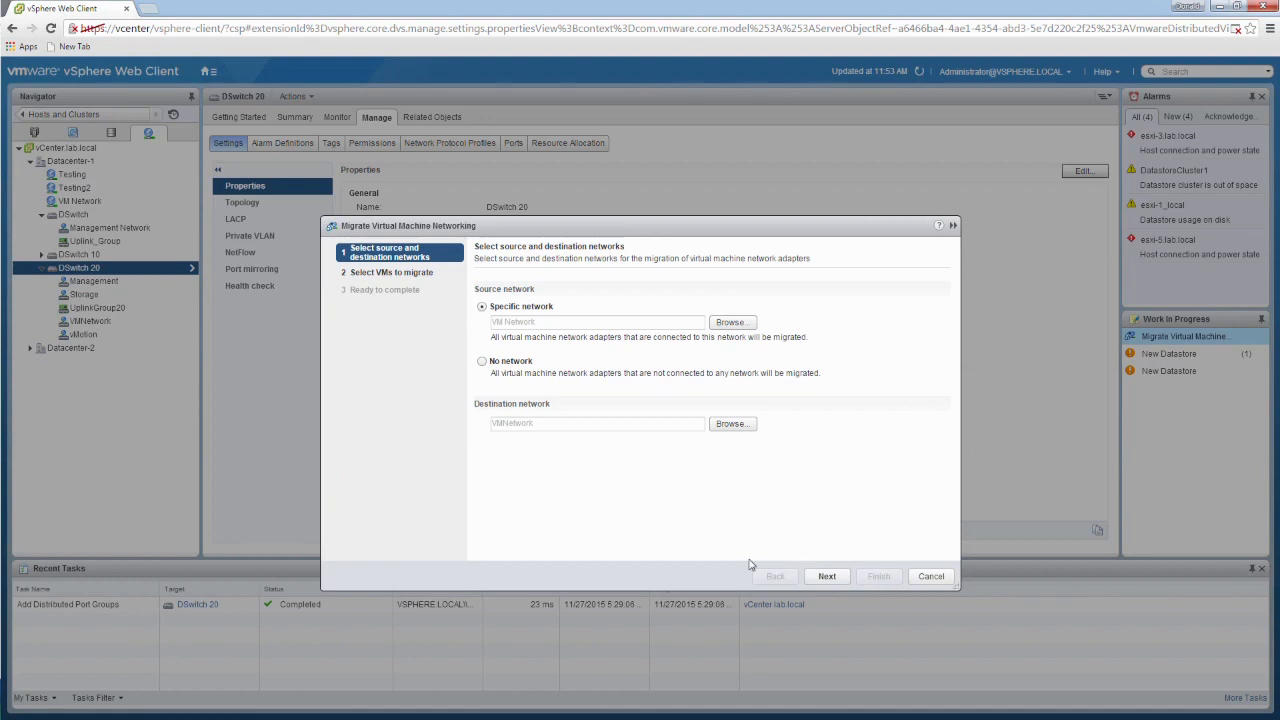
click(827, 576)
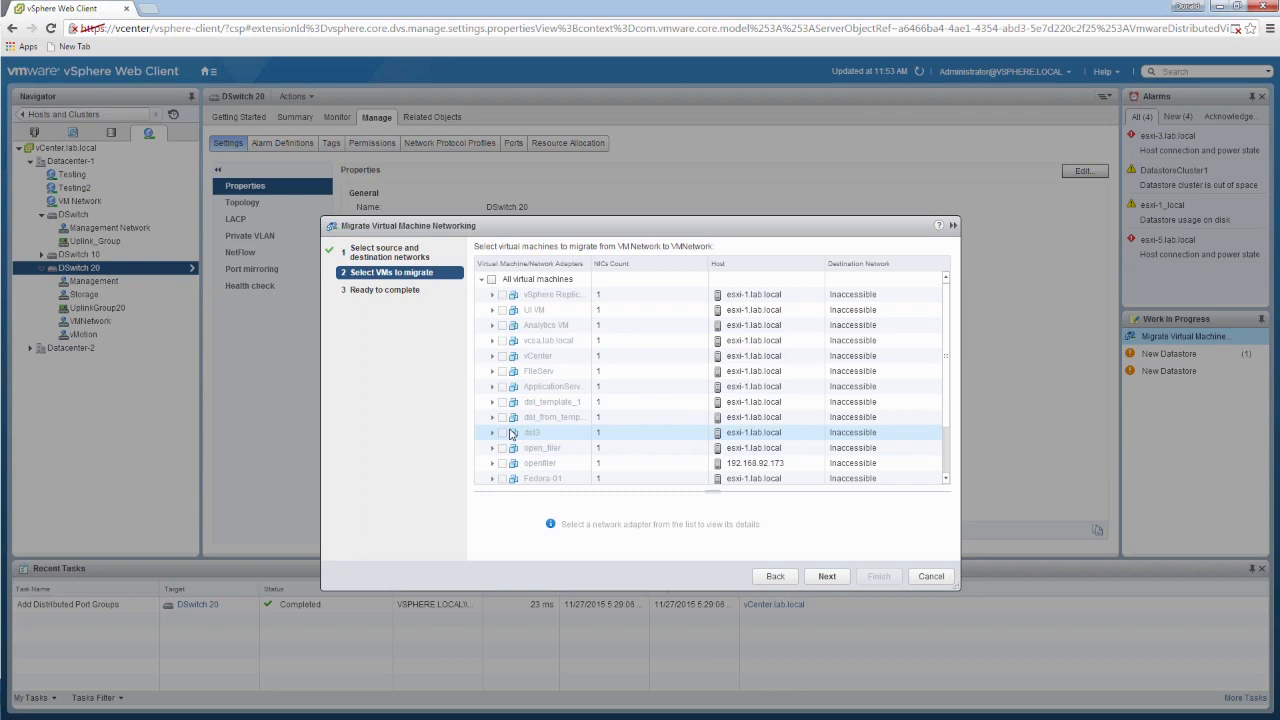
Step: Try to select all virtual machines for migration, clear the selection, and cancel the migration wizard
click(491, 280)
click(641, 419)
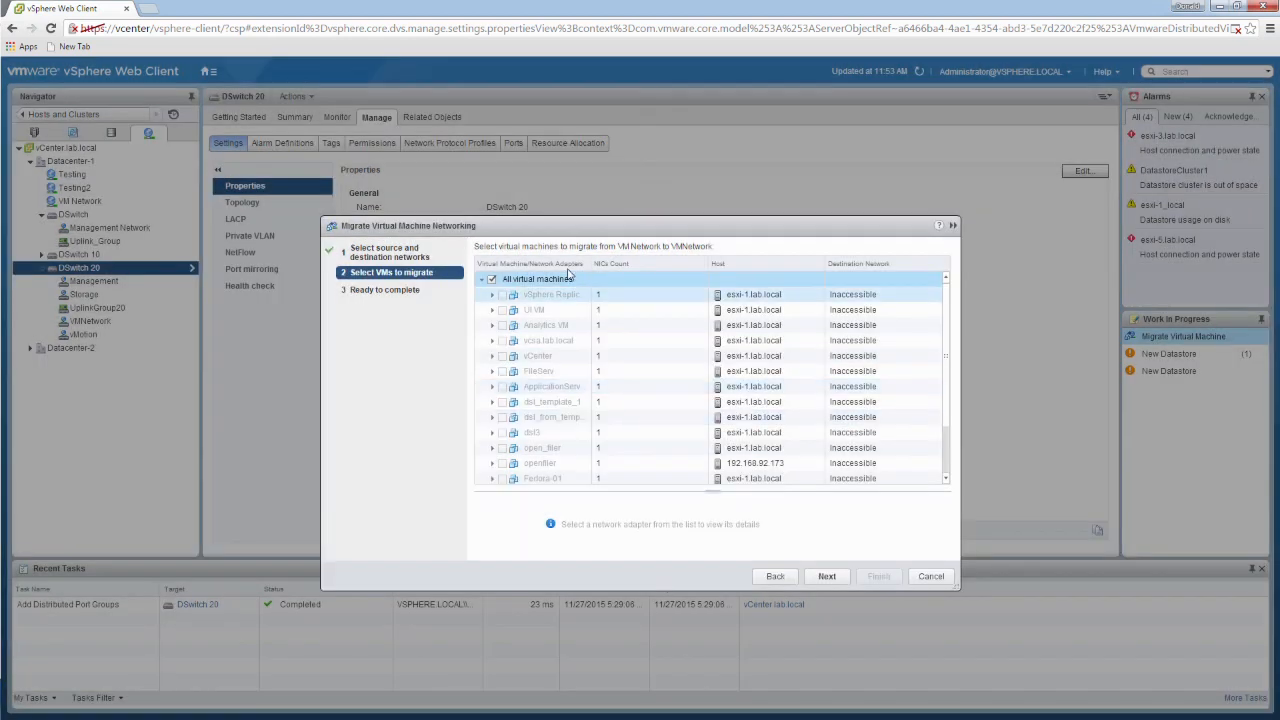
click(491, 279)
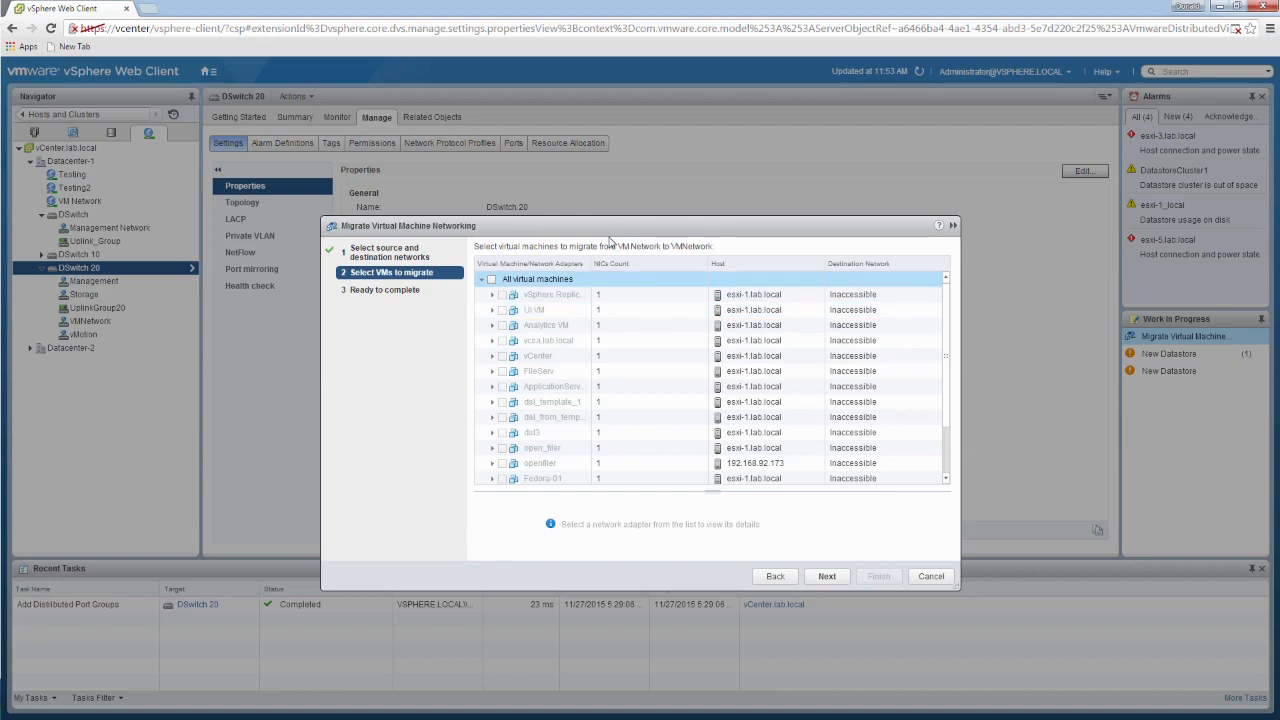
click(931, 577)
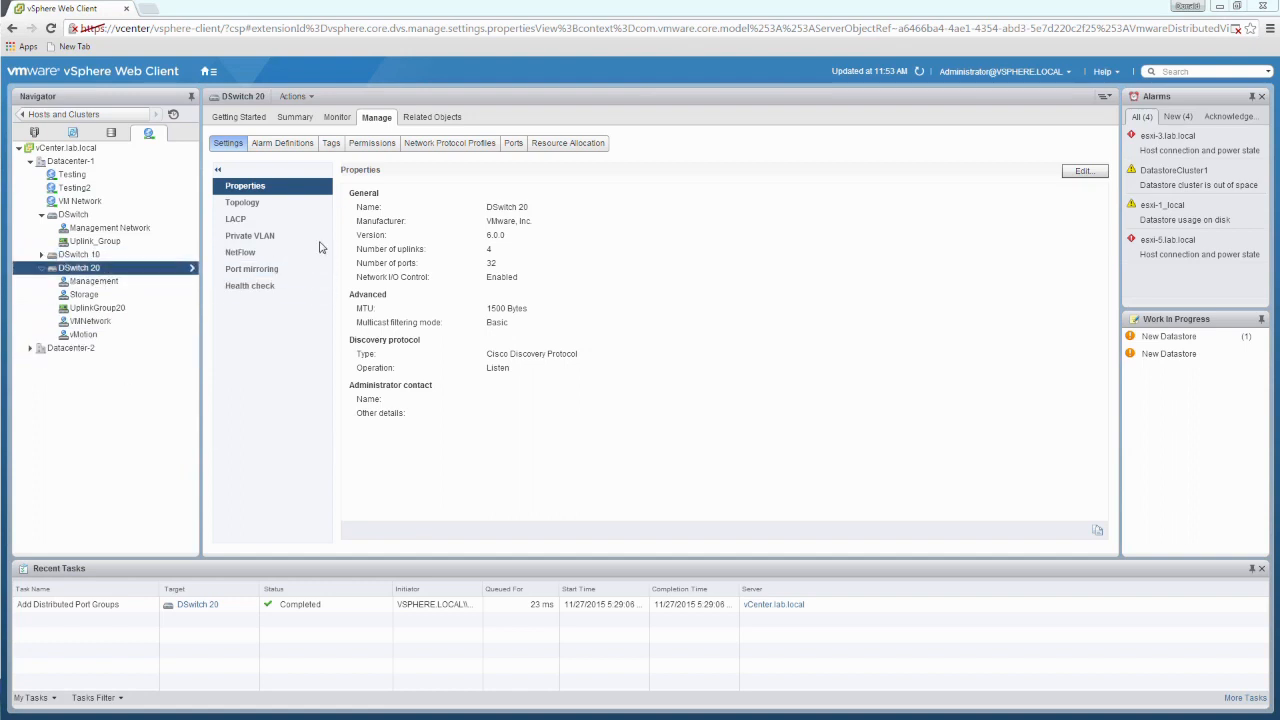
Step: Export the configuration of DSwitch 20, including the distributed switch and all port groups
click(115, 285)
right_click(115, 286)
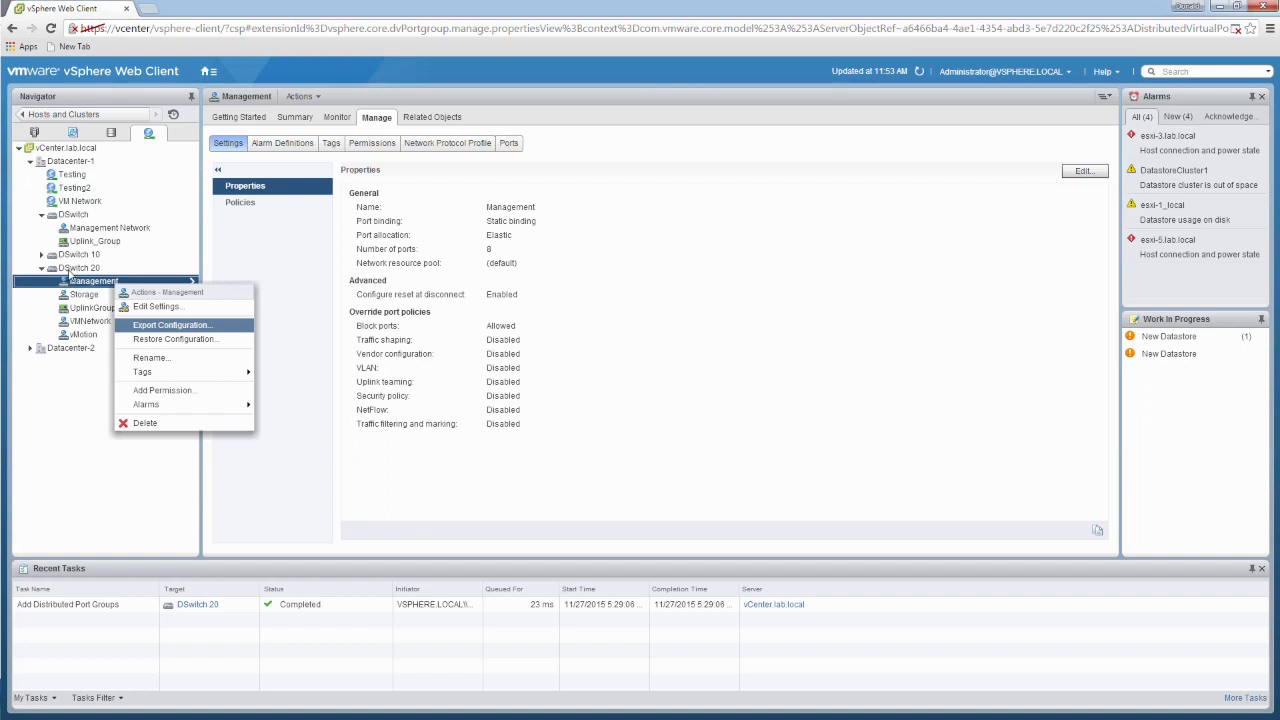
click(73, 270)
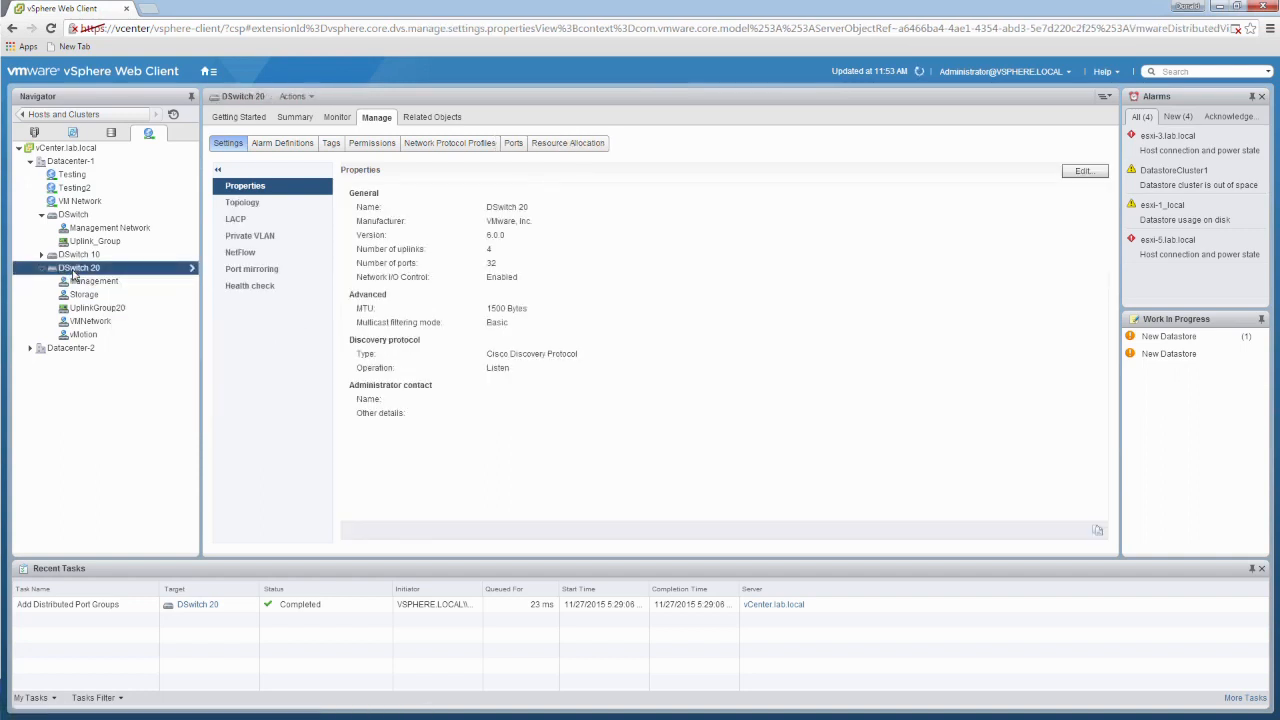
right_click(74, 272)
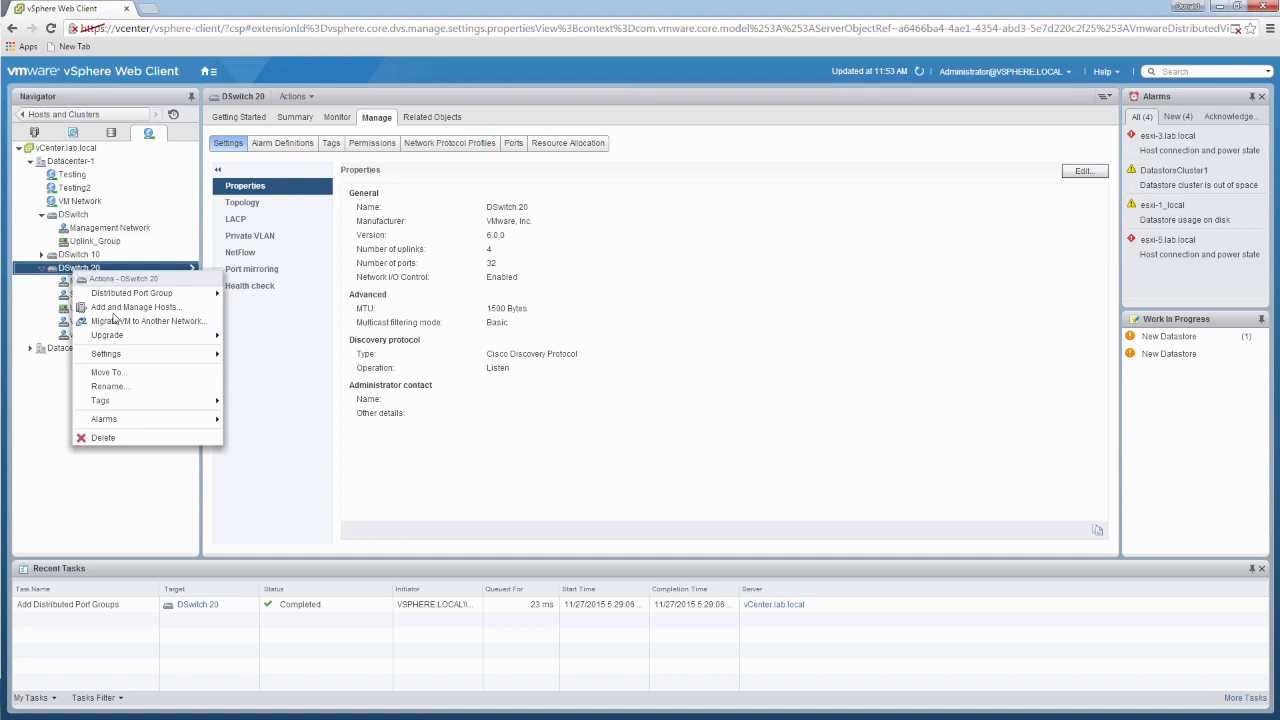
mouse_move(118, 356)
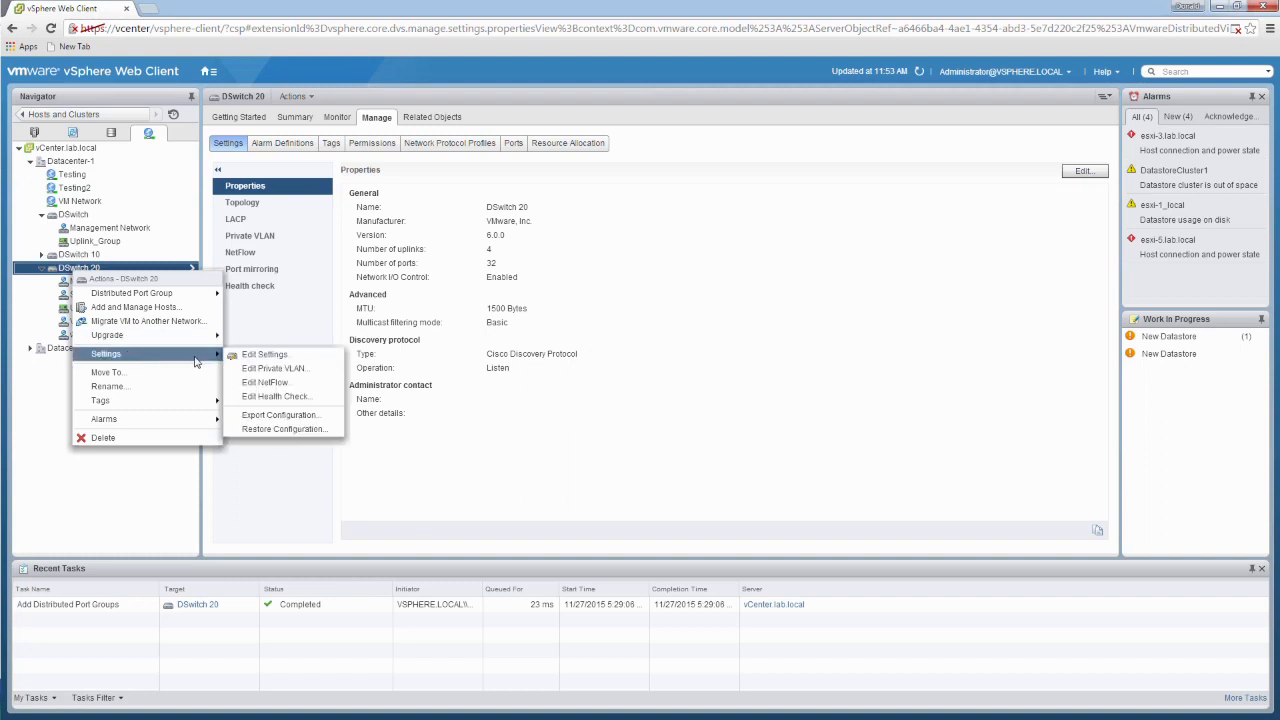
click(272, 416)
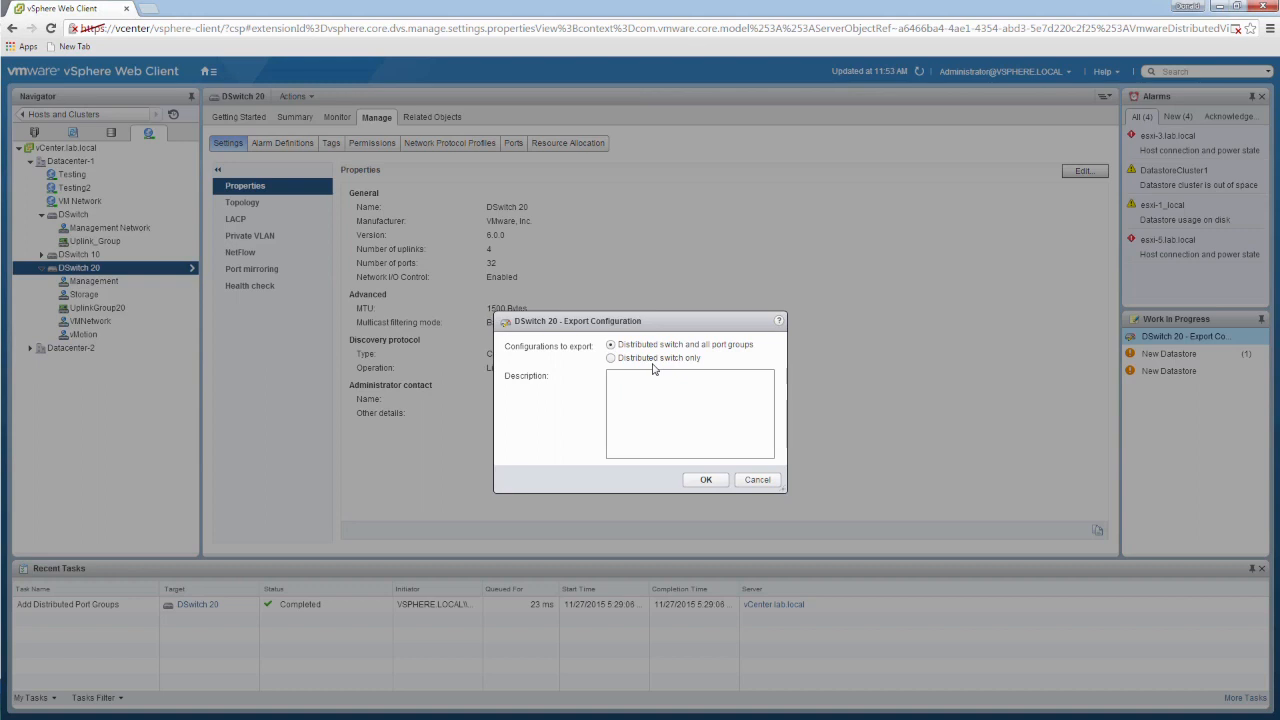
click(701, 480)
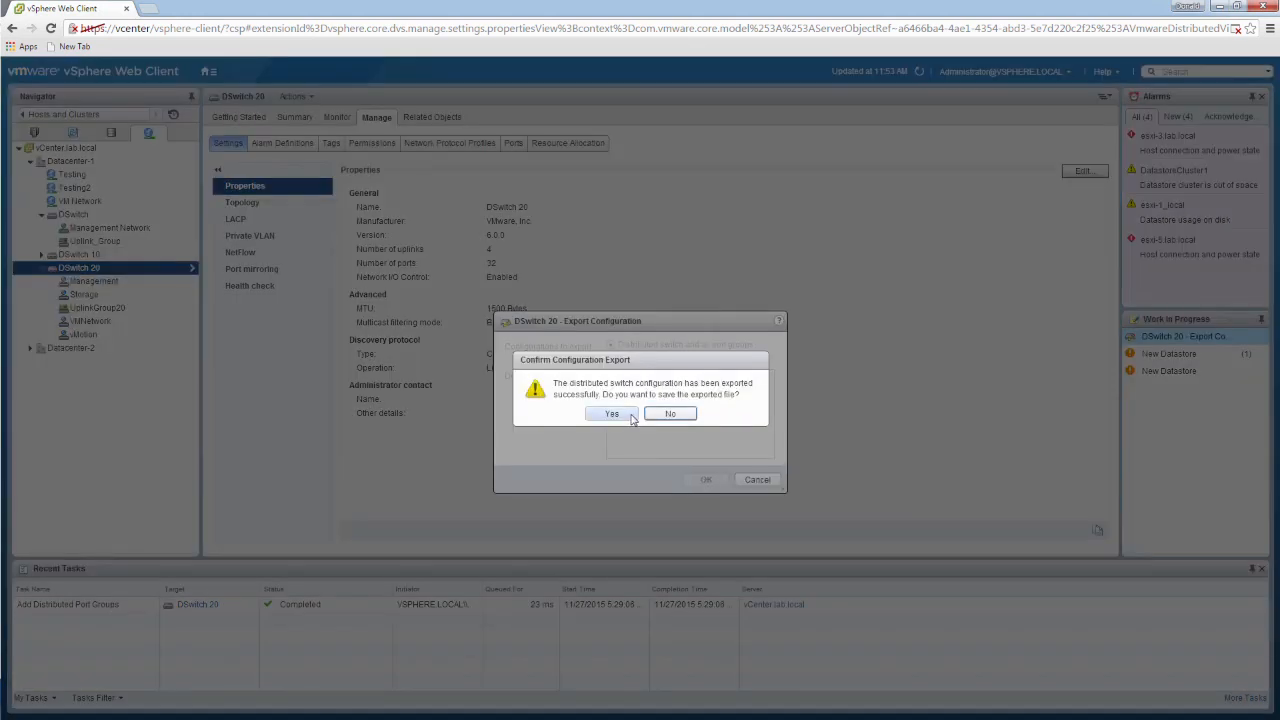
Step: Save the exported switch configuration to the Desktop as backup.zip
click(625, 415)
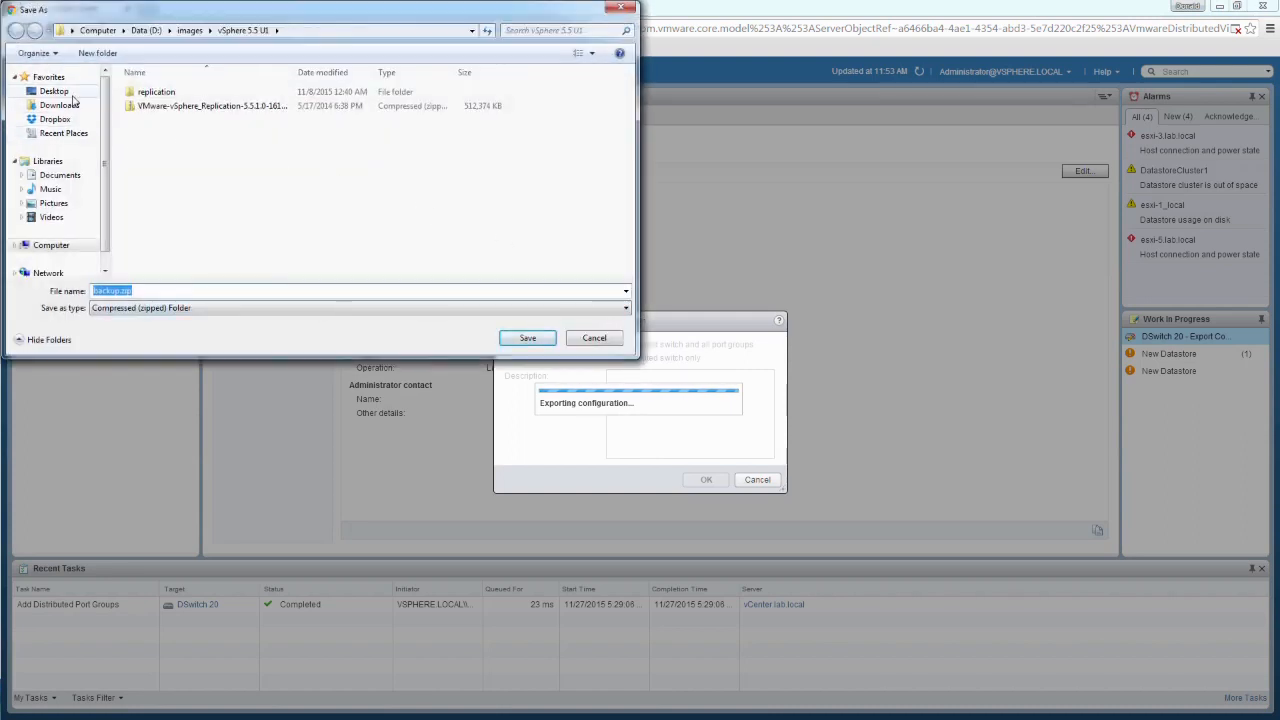
click(72, 93)
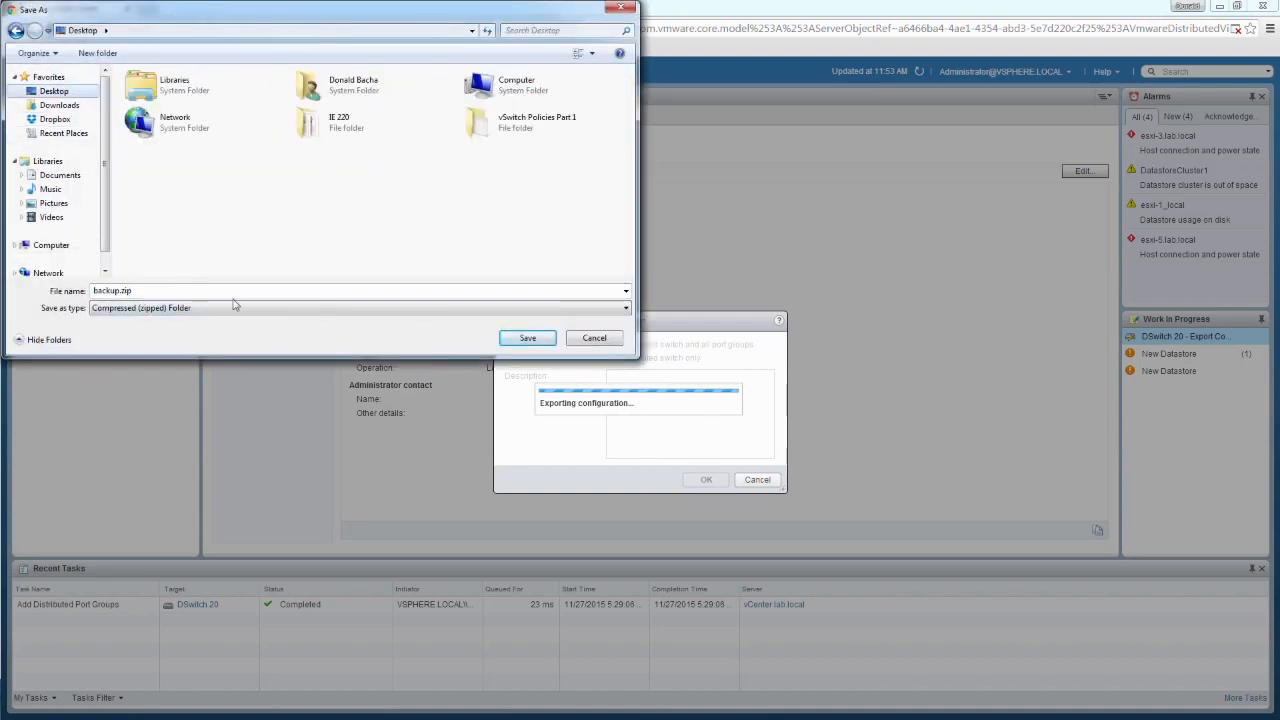
click(528, 339)
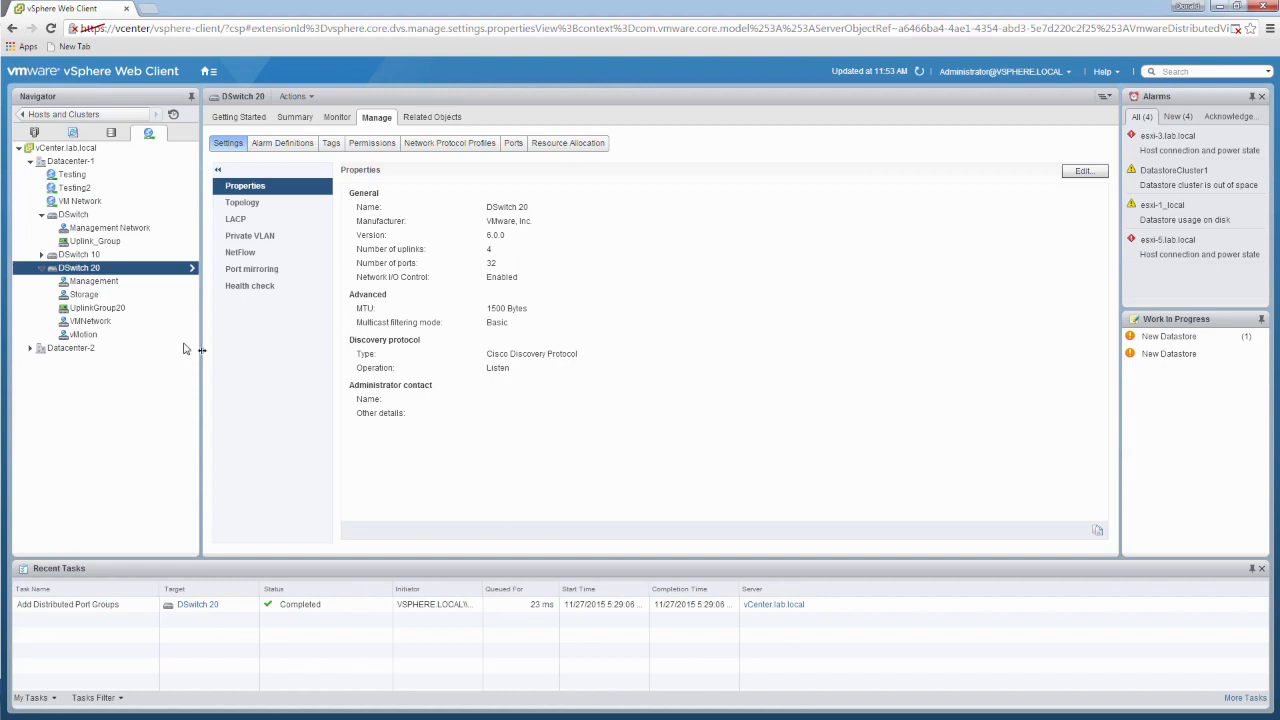
Step: Start restoring the configuration of DSwitch 20, browse the Desktop for a backup file, and cancel the file selection
right_click(92, 270)
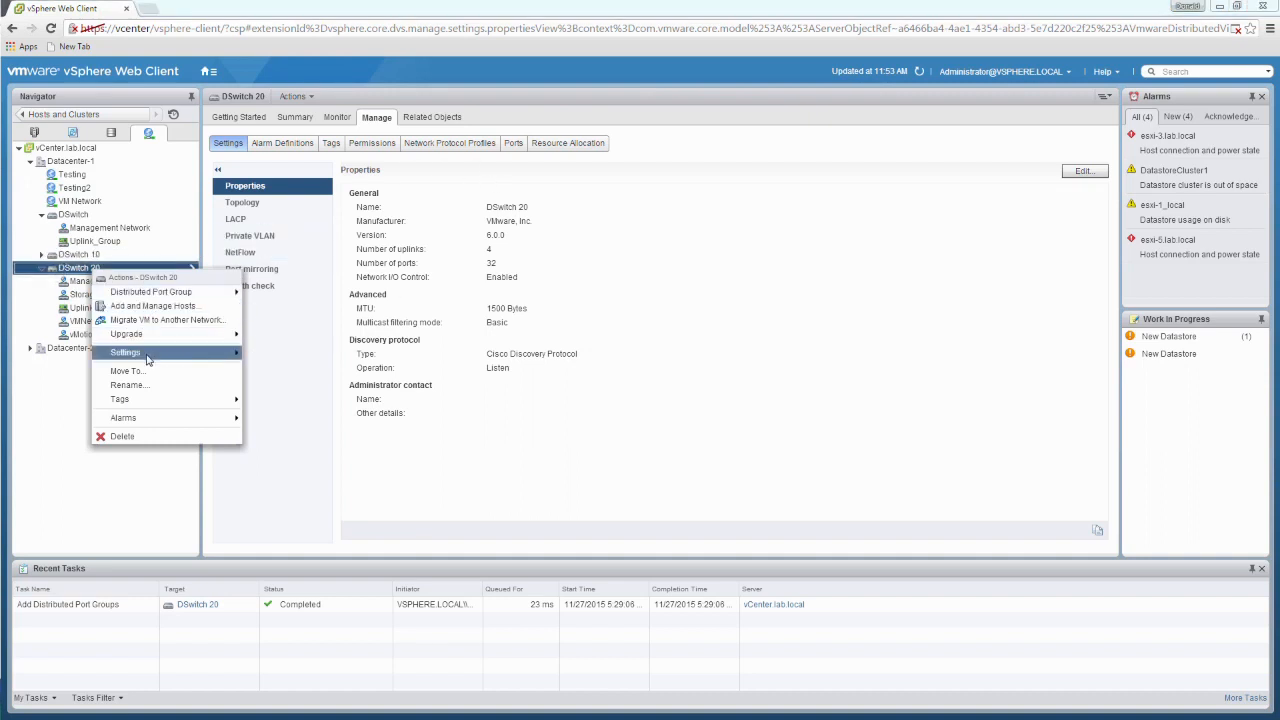
mouse_move(150, 356)
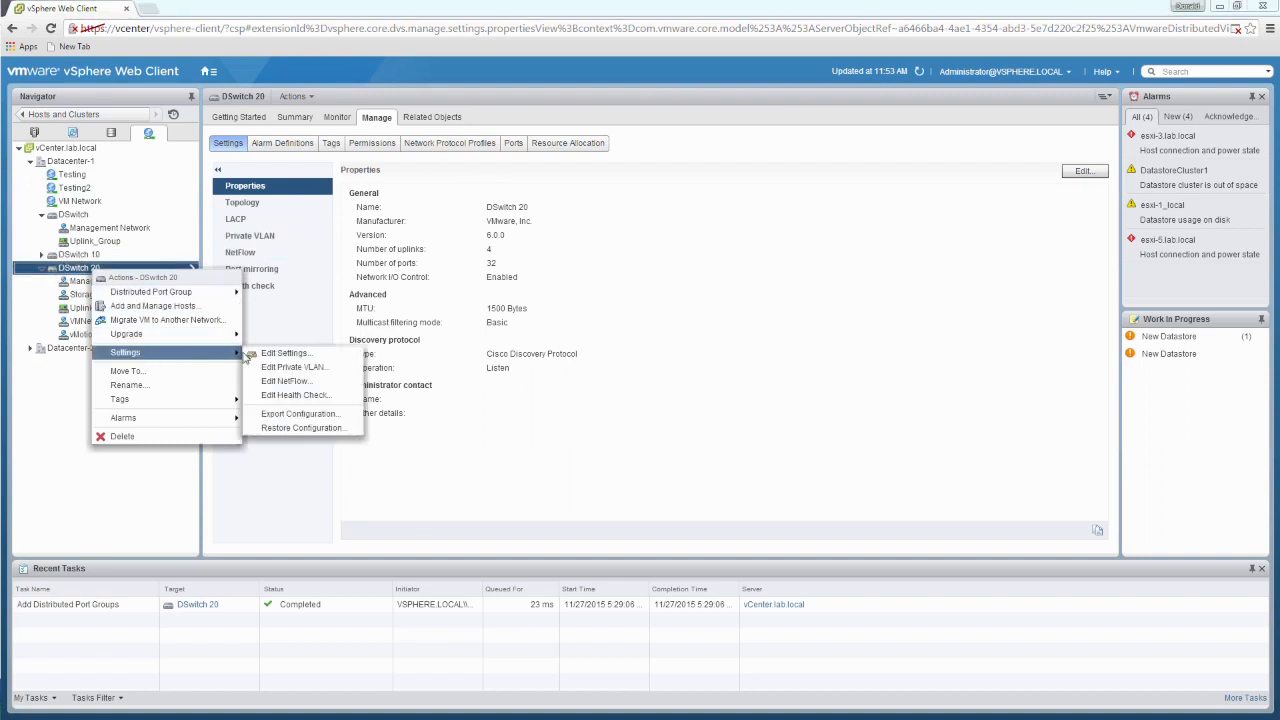
click(299, 428)
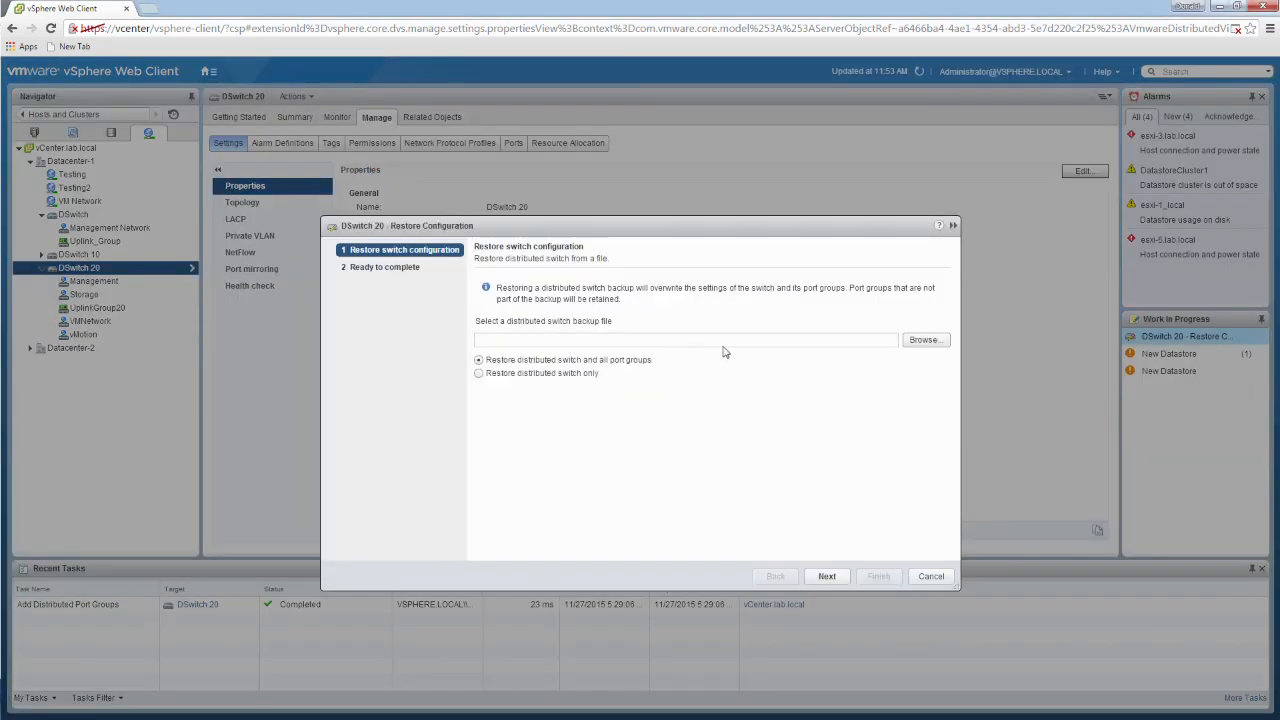
click(925, 340)
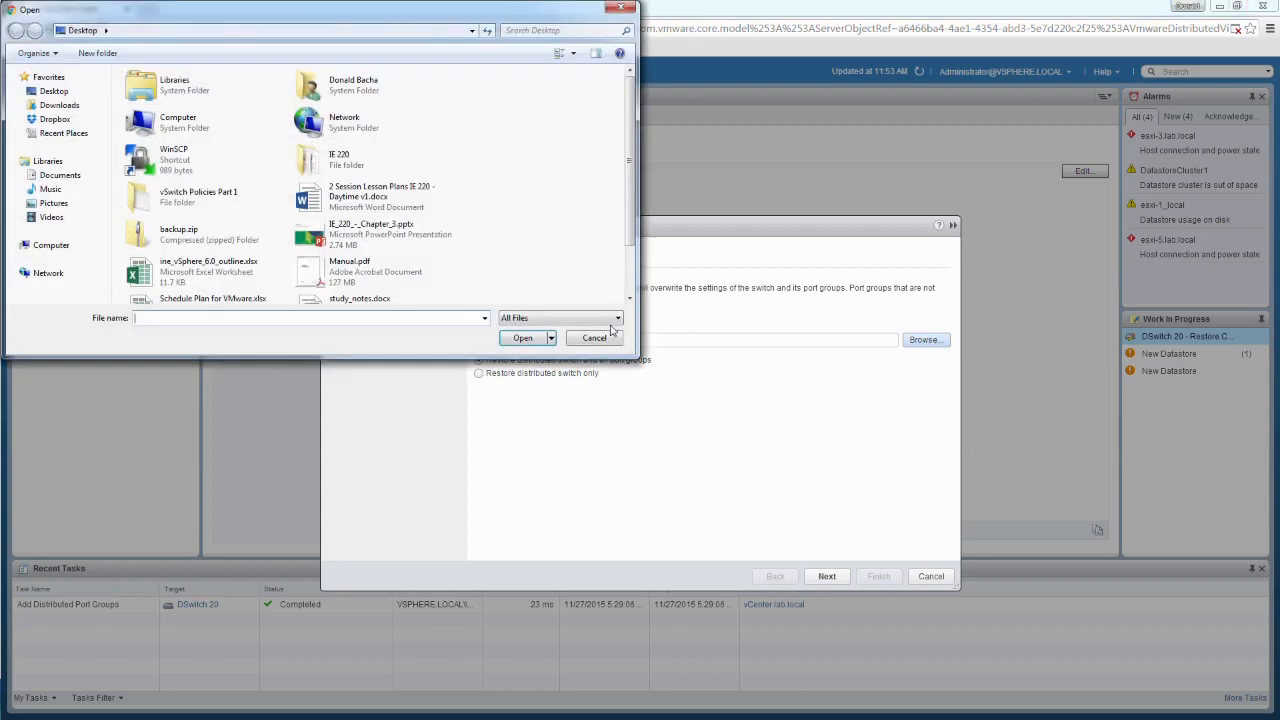
click(596, 339)
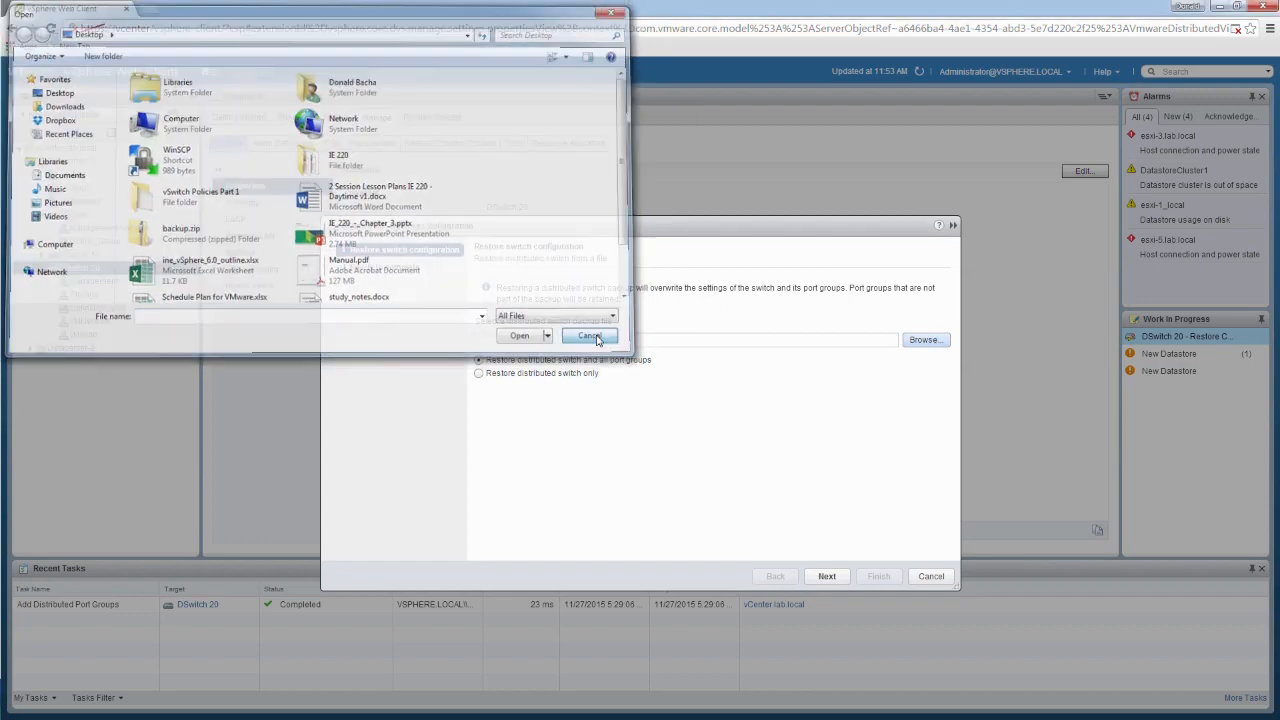